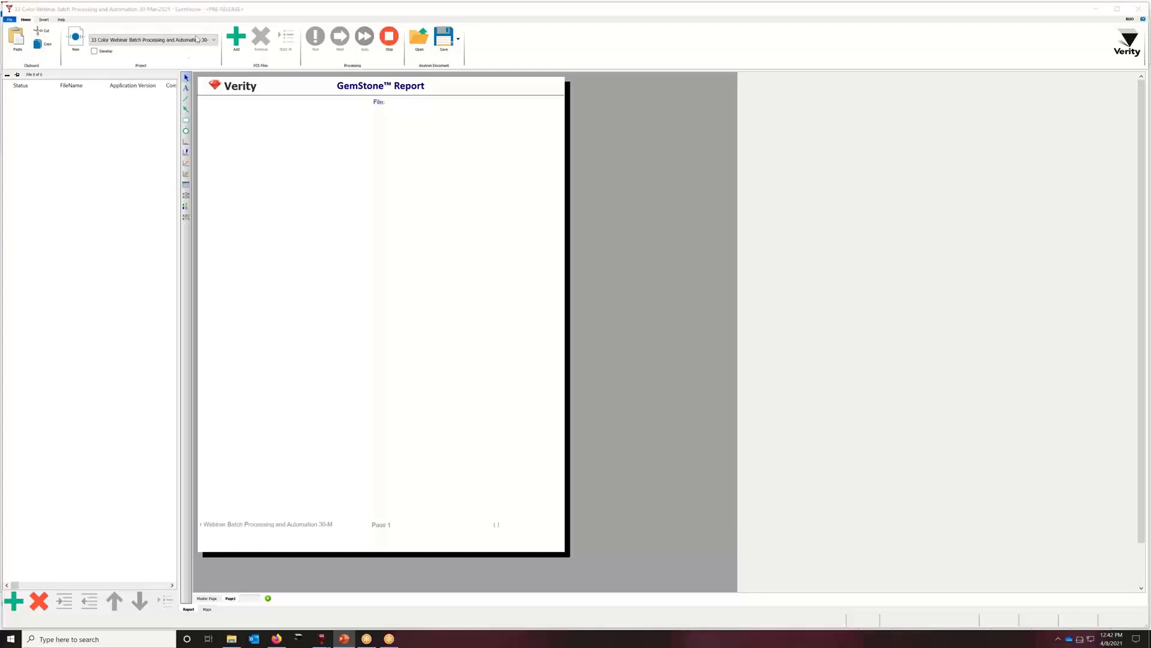
click(213, 40)
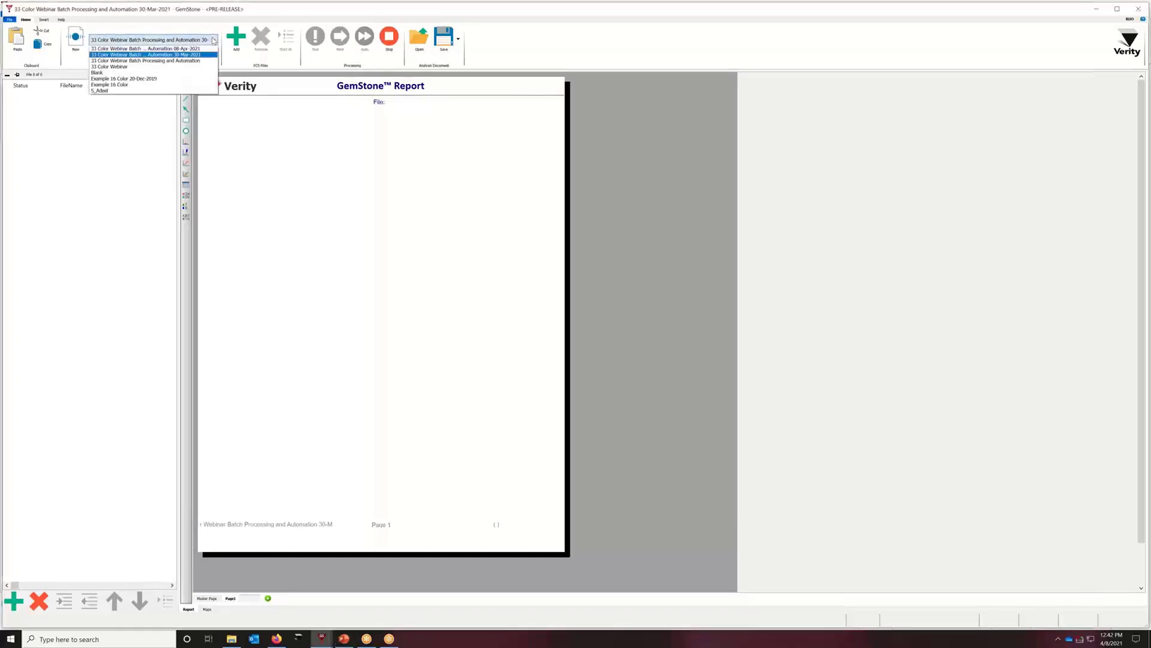
click(214, 40)
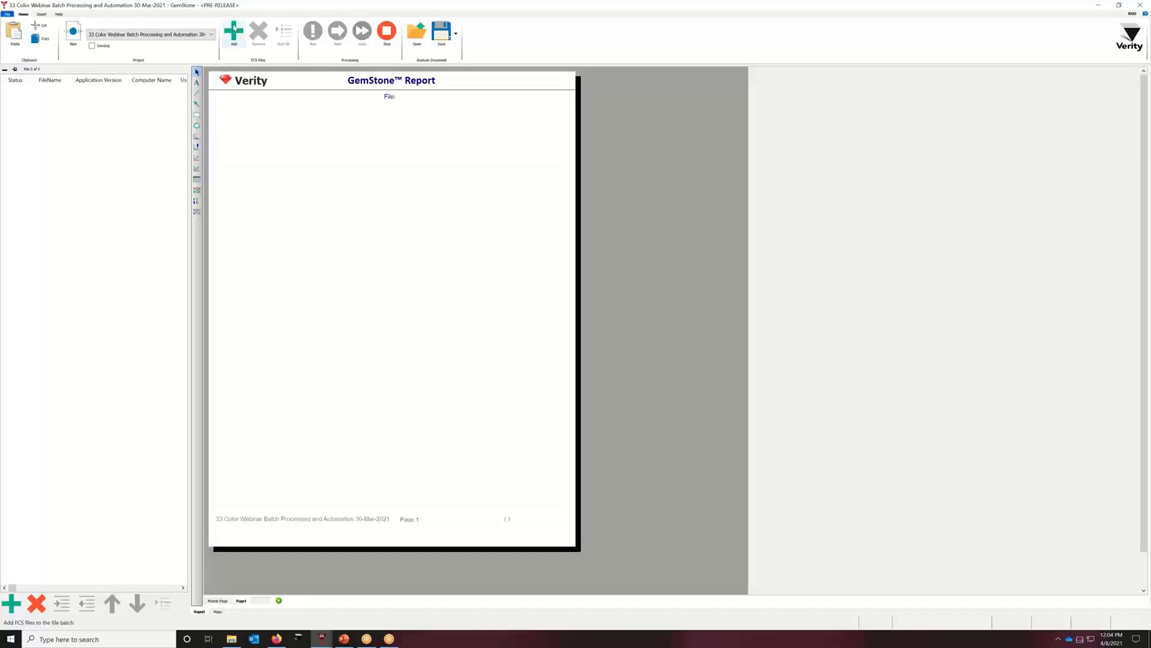
Add the FCS files Donor 1_U.fcs through Donor 5_U.fcs from the project's Original folder to the file batch.
click(234, 33)
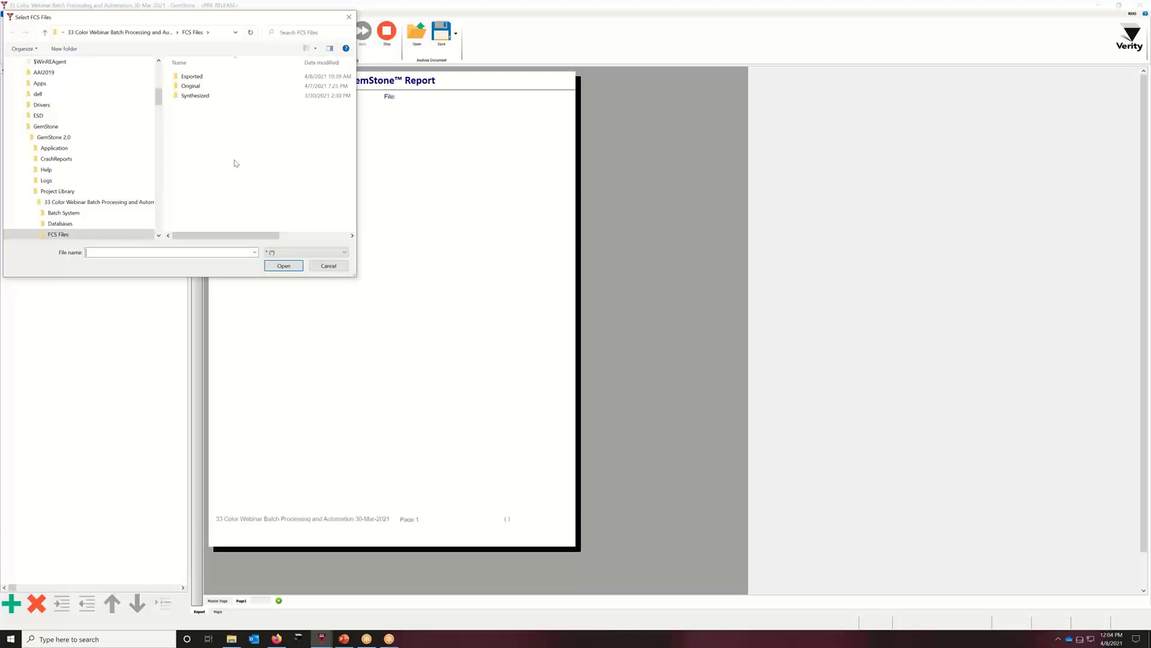
double_click(192, 87)
click(195, 77)
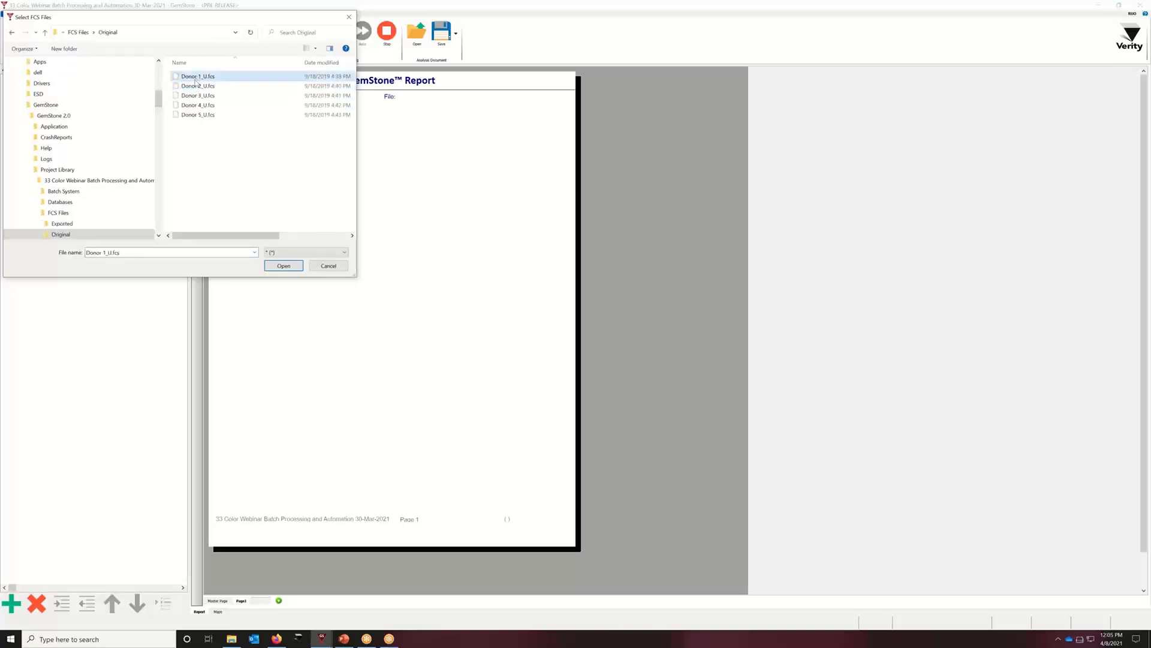
shift+click(200, 114)
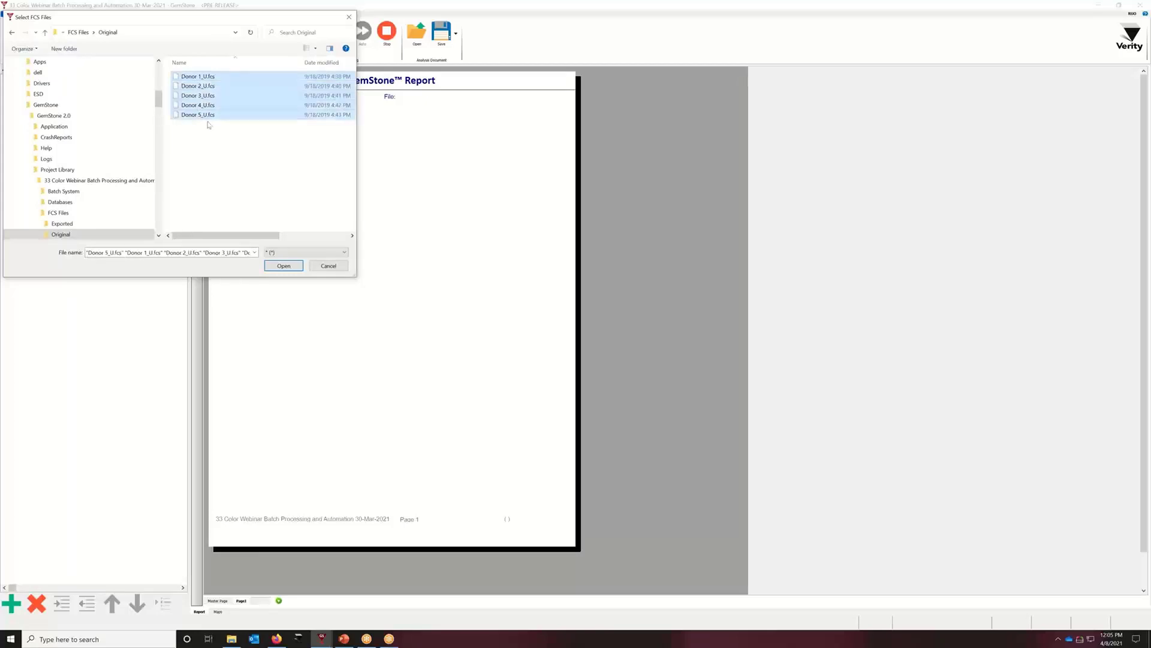
click(283, 265)
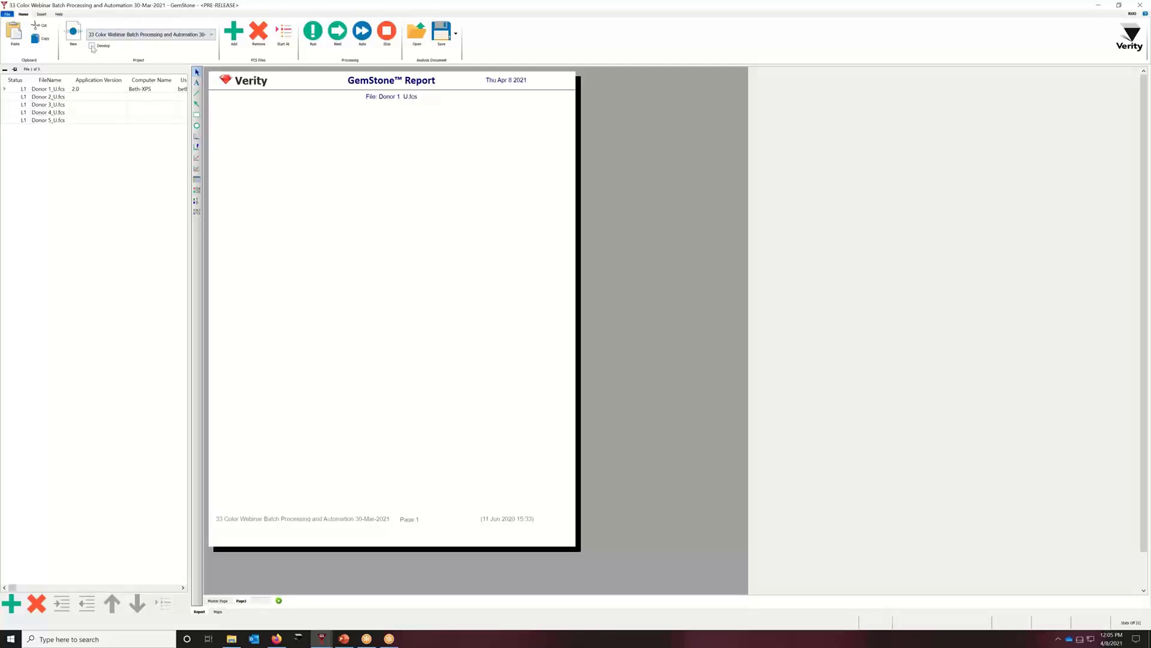
Turn on Develop mode for the project and enlarge the batch level settings area beneath the file list.
click(92, 46)
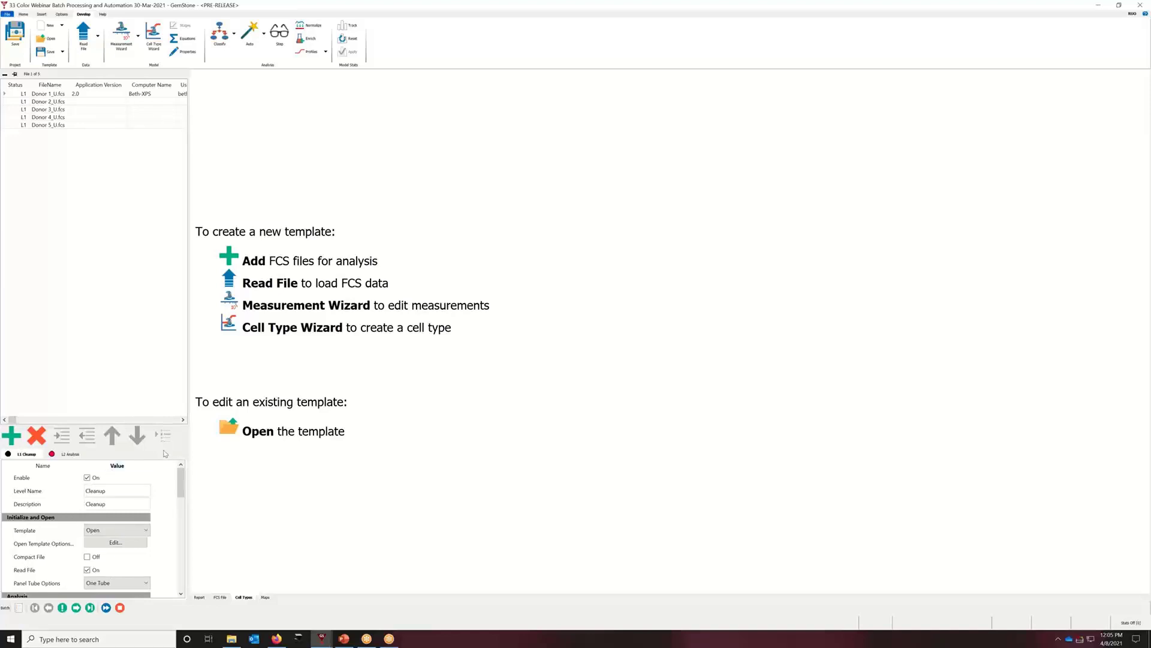
drag(163, 447, 165, 249)
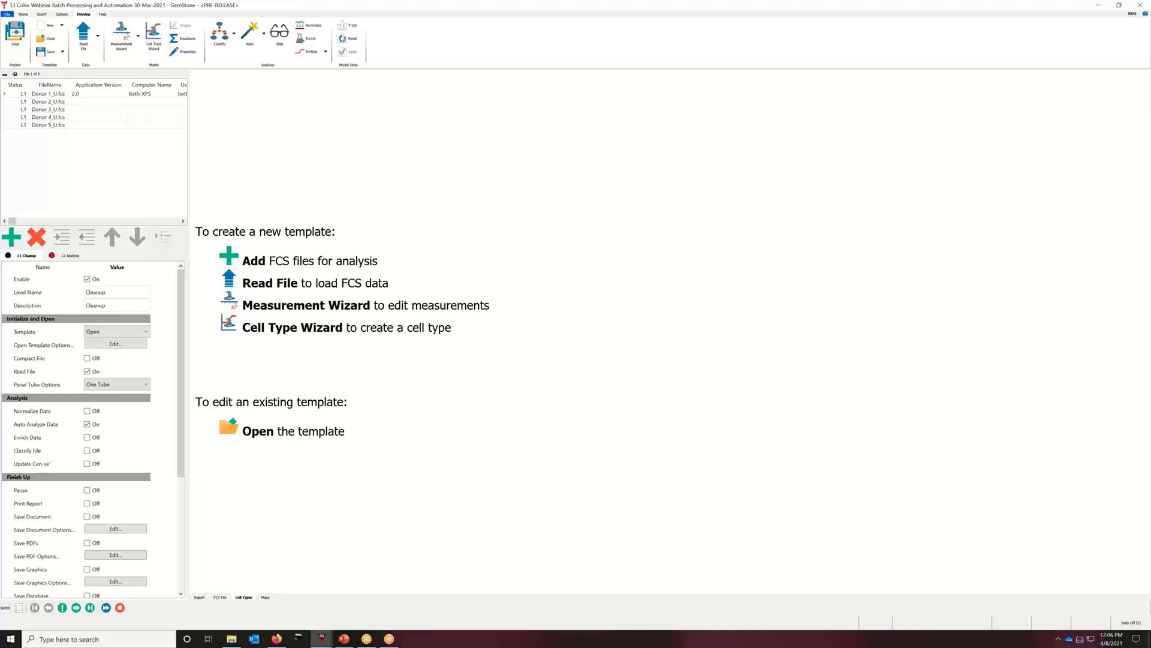
key(alt+Tab)
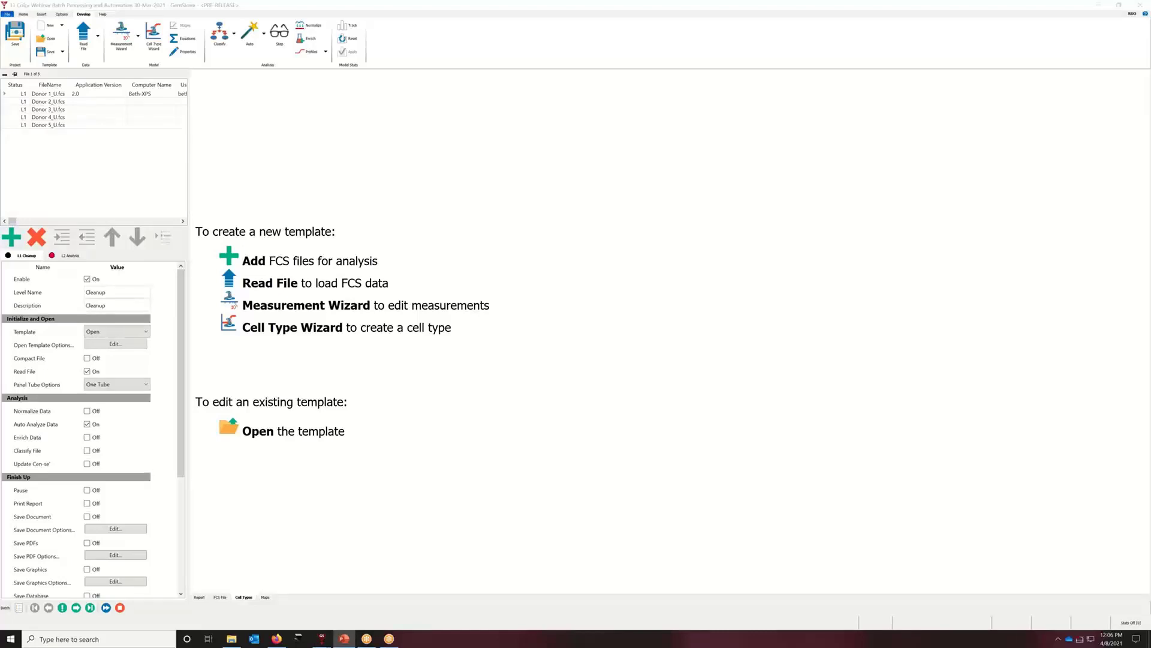
click(24, 15)
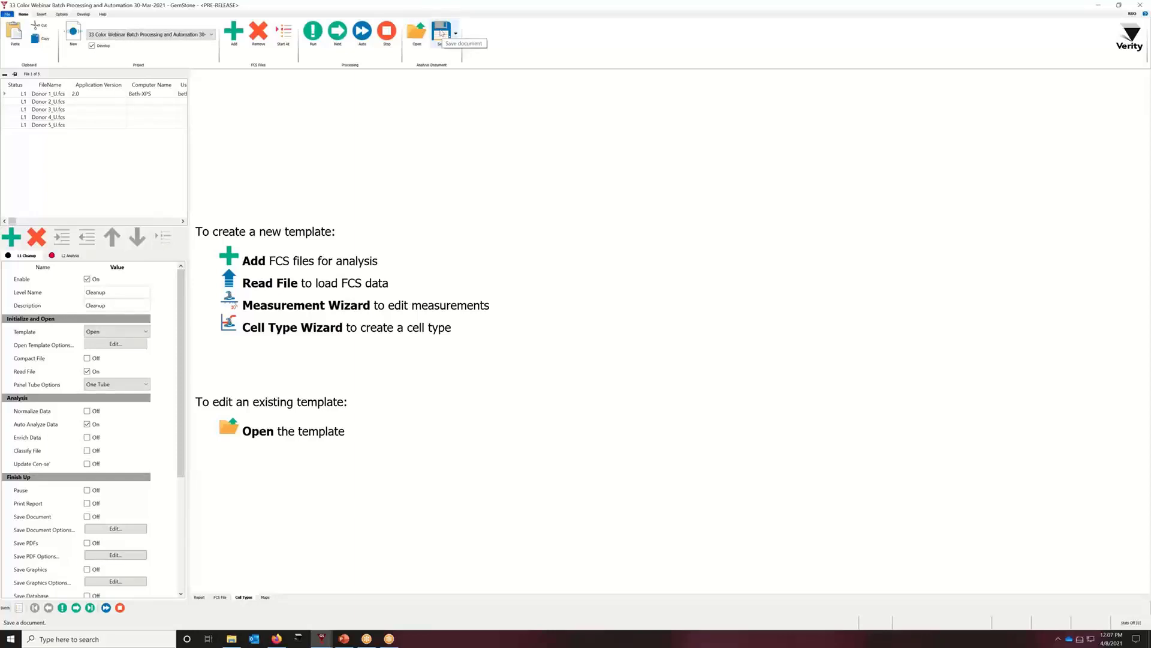
right_click(100, 149)
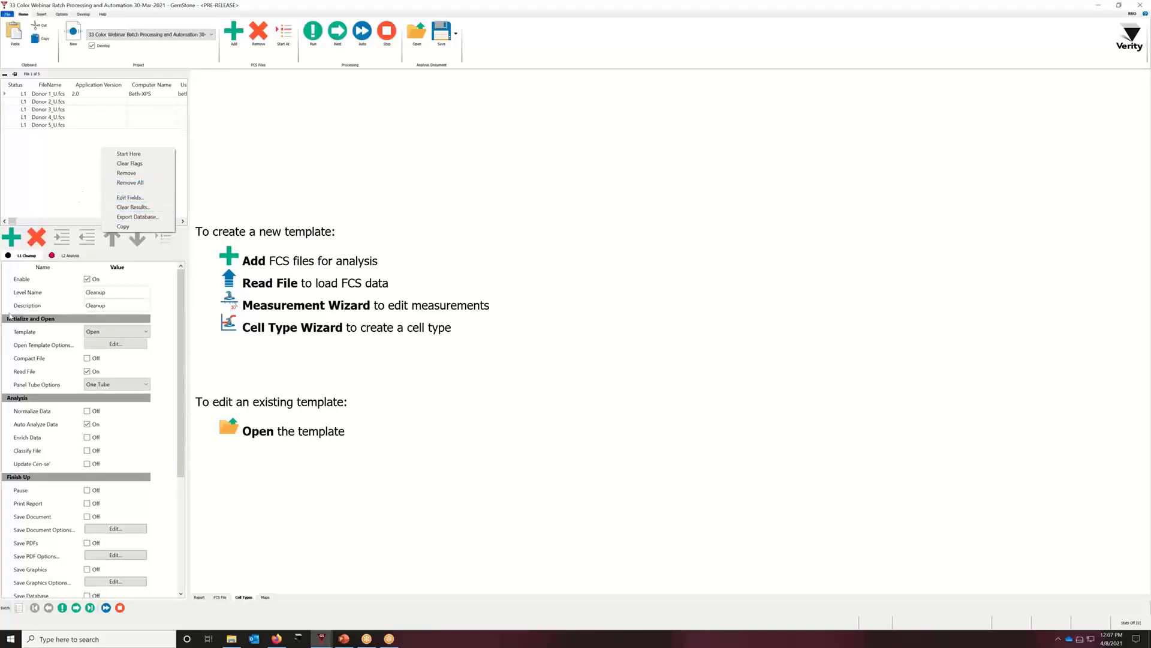
key(alt+Tab)
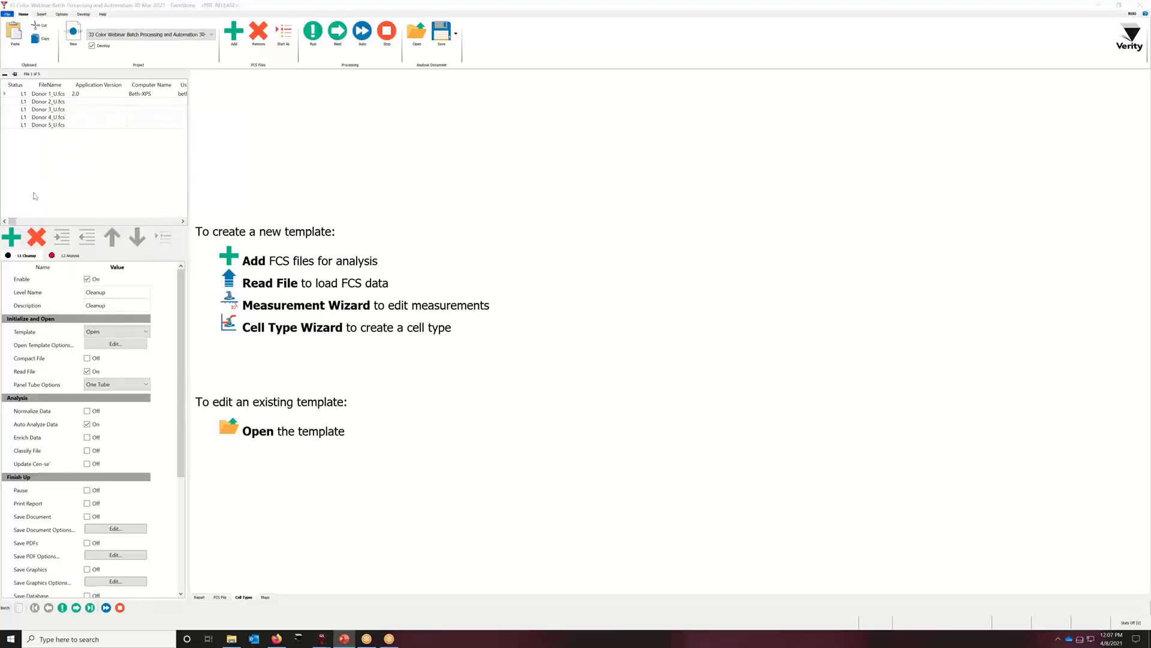
Raise Donor 1_U.fcs to level L2 in the batch list and return it to level L1.
click(42, 94)
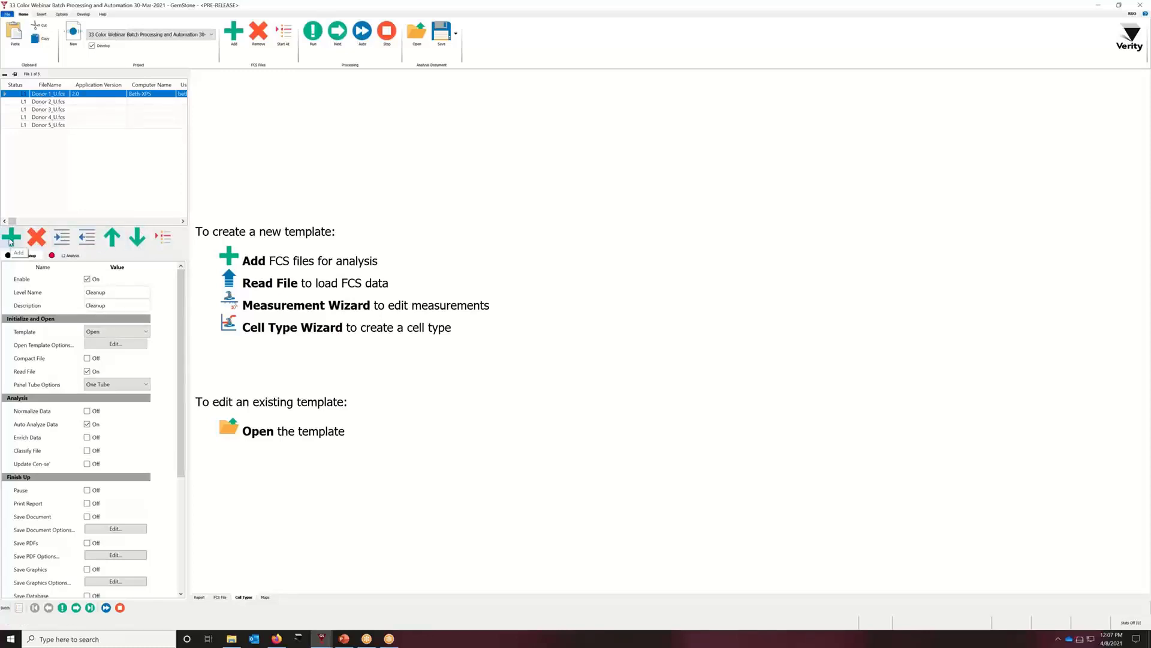
click(60, 238)
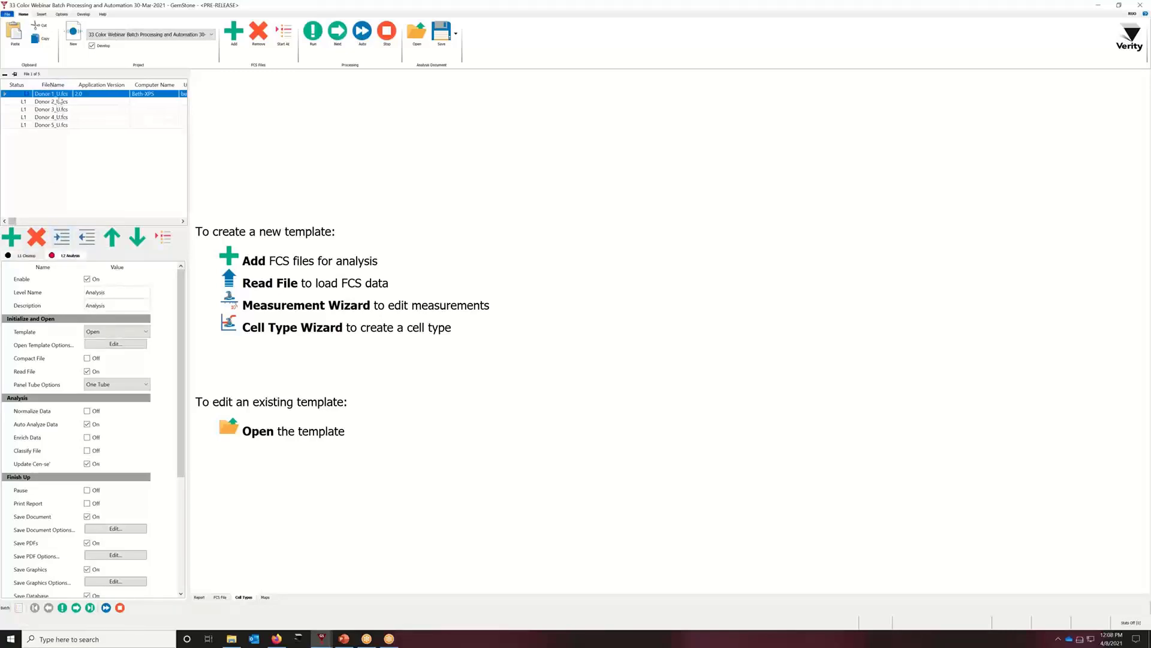
click(58, 167)
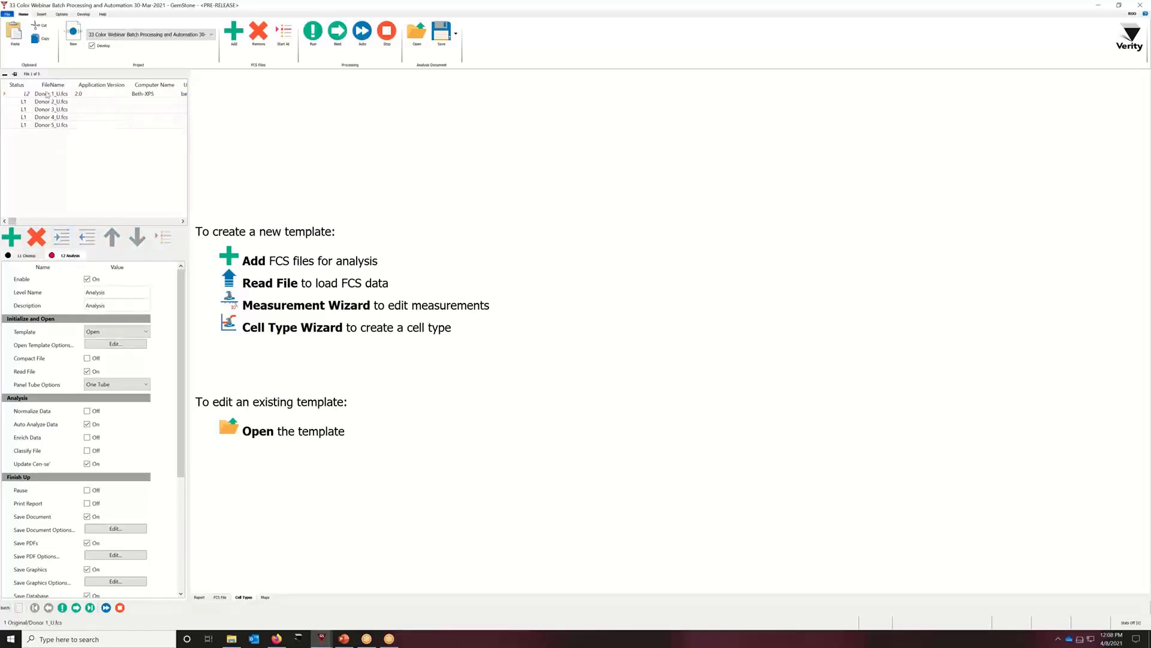
click(47, 95)
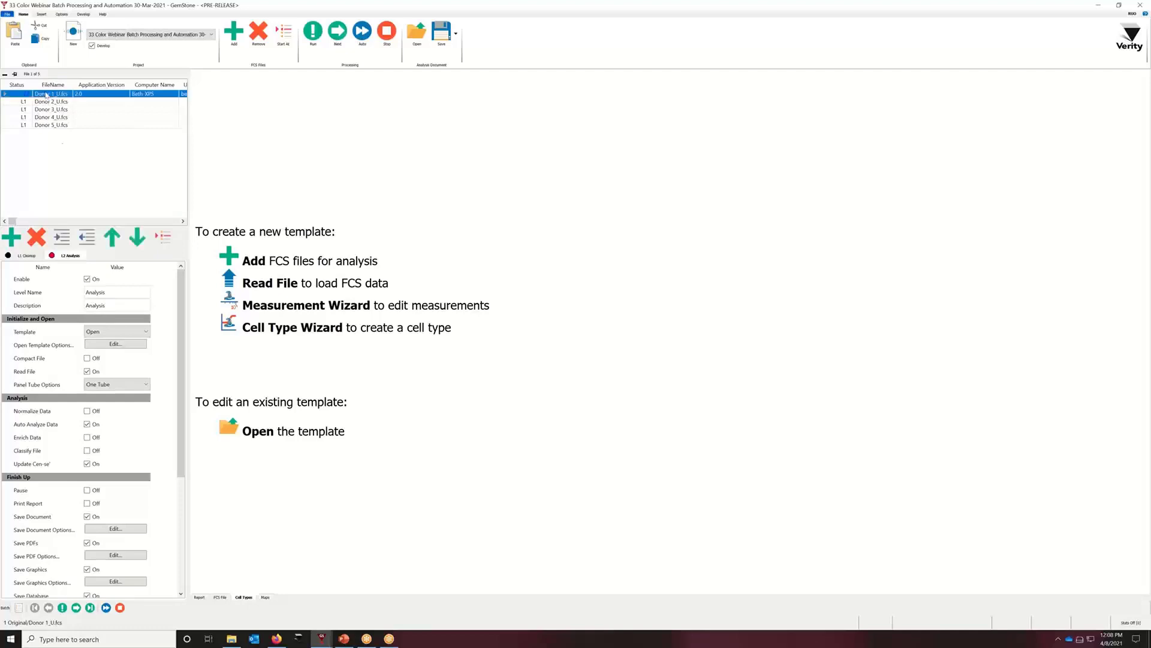
click(87, 238)
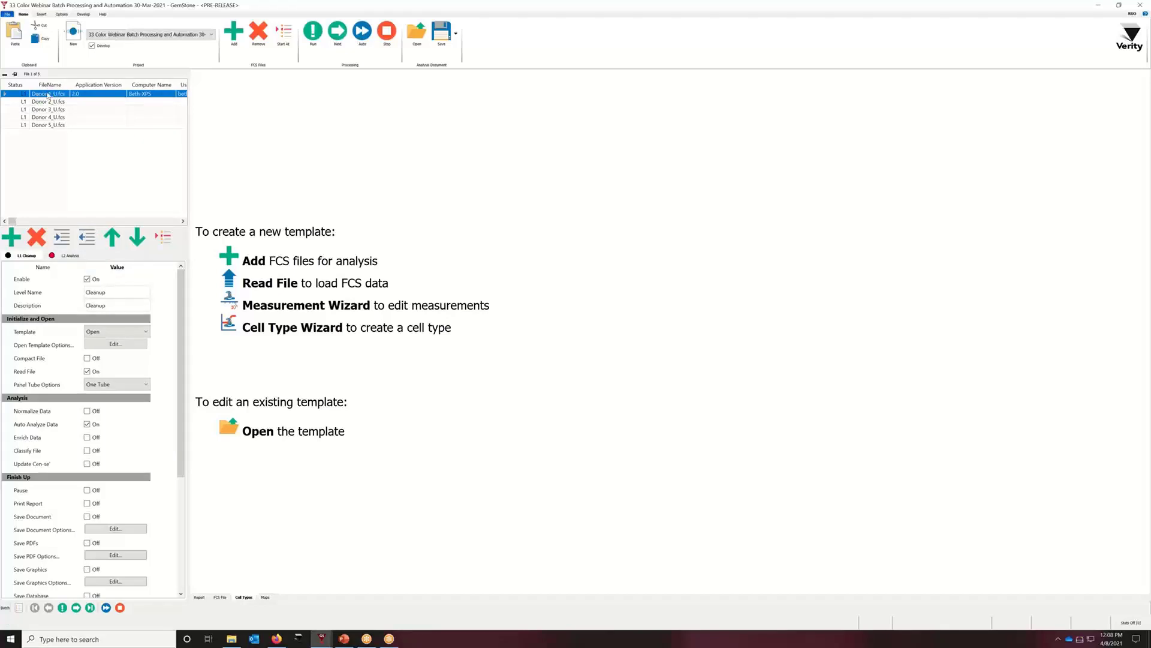
Move Donor 1_U.fcs to the end of the batch list, after Donor 5_U.fcs.
click(137, 237)
click(137, 238)
click(136, 237)
click(137, 237)
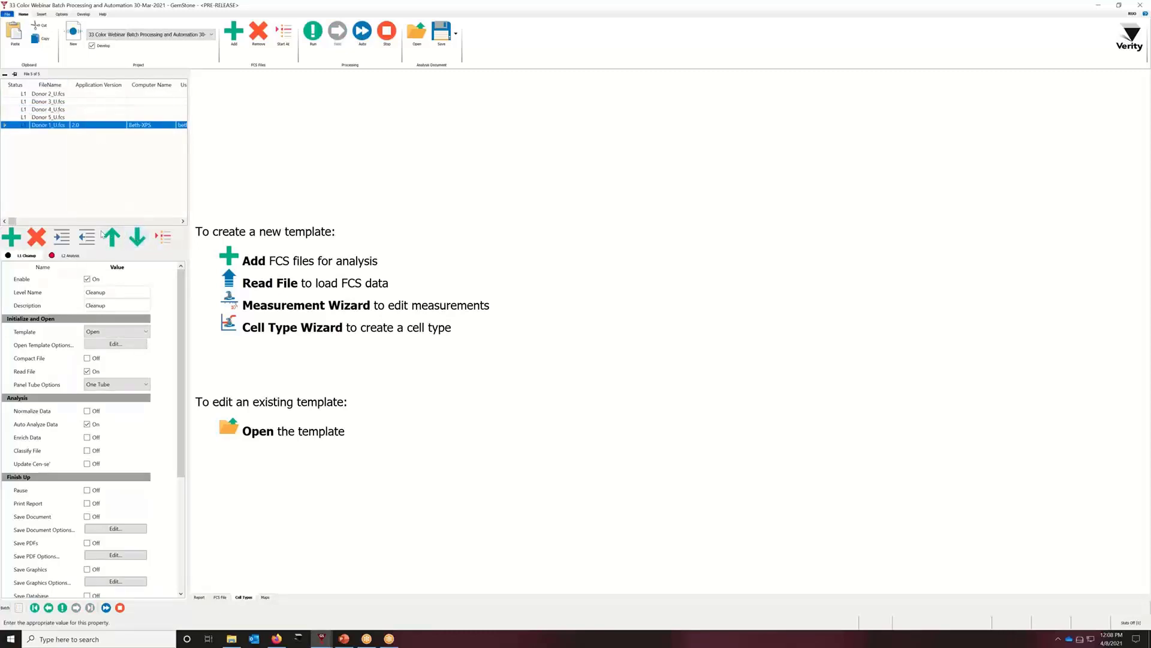
Move Donor 1_U.fcs back to the start of the batch list, before Donor 2_U.fcs.
click(107, 242)
click(107, 242)
click(107, 242)
click(108, 241)
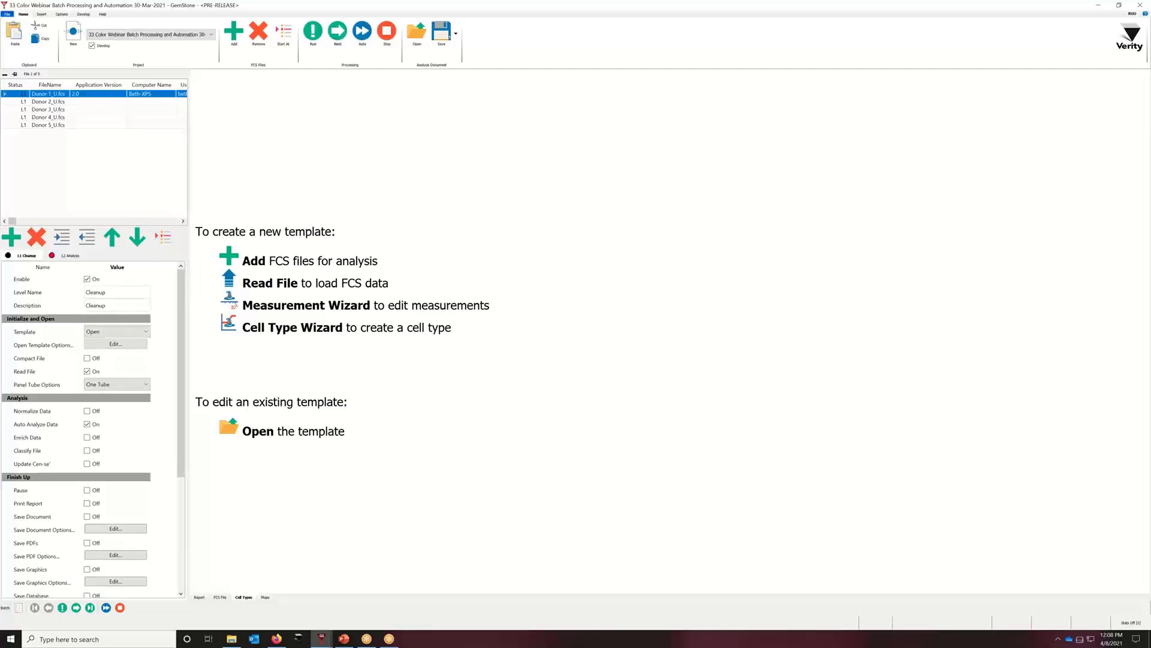
Run the L1 Cleanup processing on Donor 1_U.fcs from the batch list.
key(alt+Tab)
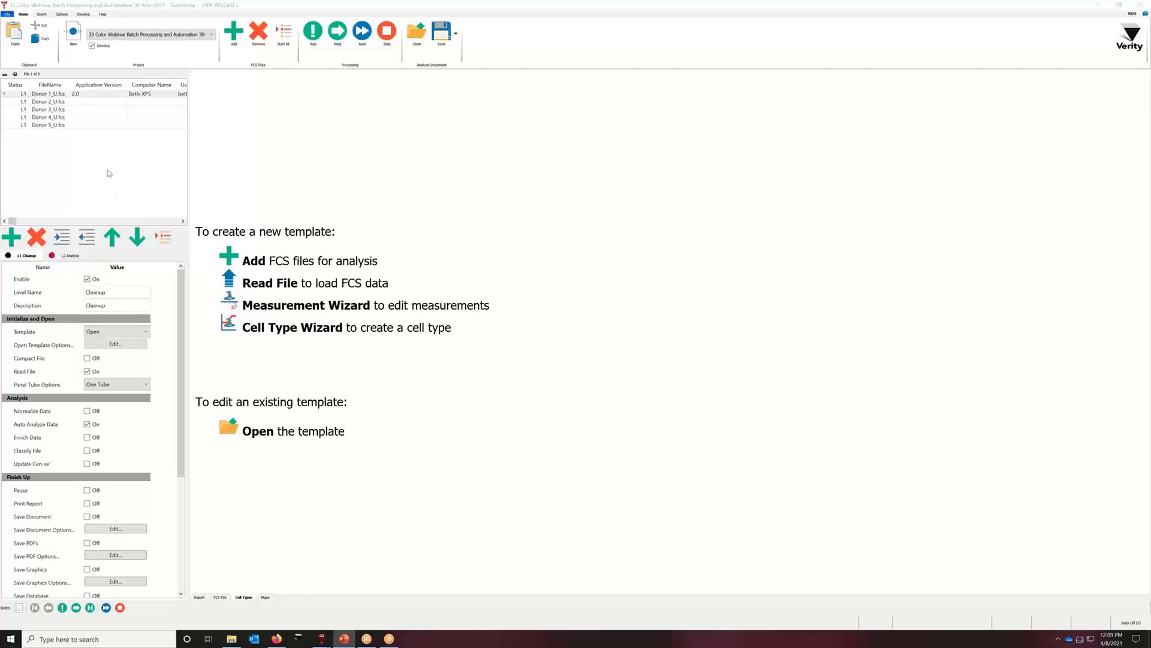
double_click(51, 95)
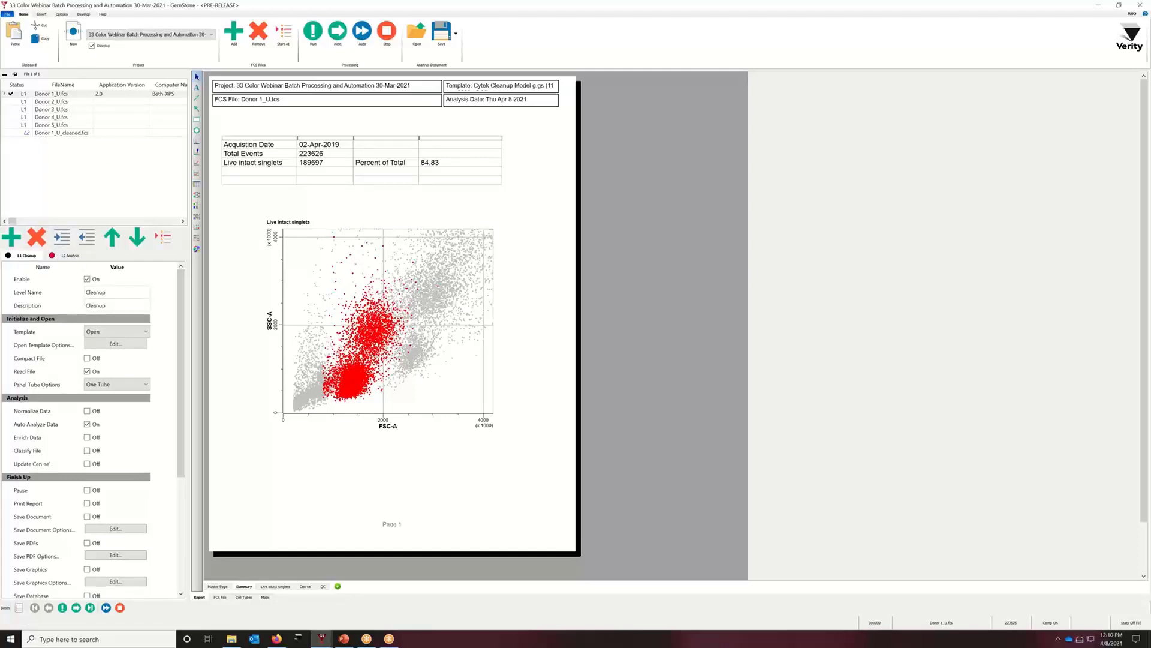
key(alt+Tab)
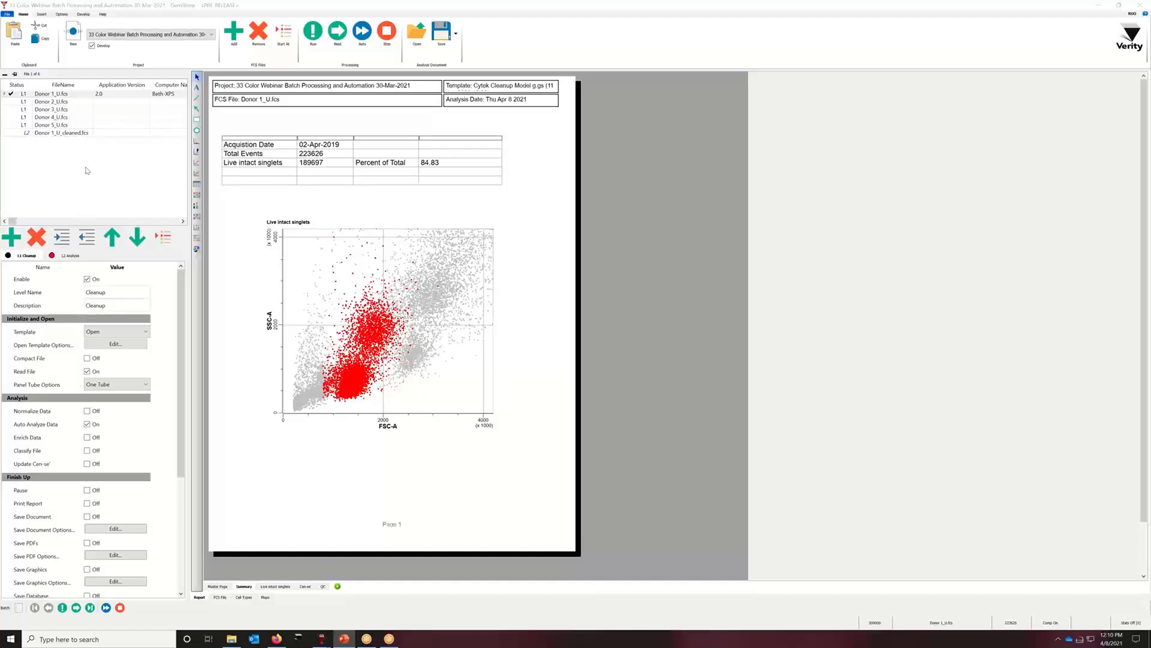
Examine the L2 Analysis level's name, description and template opening choices without changing them.
click(70, 256)
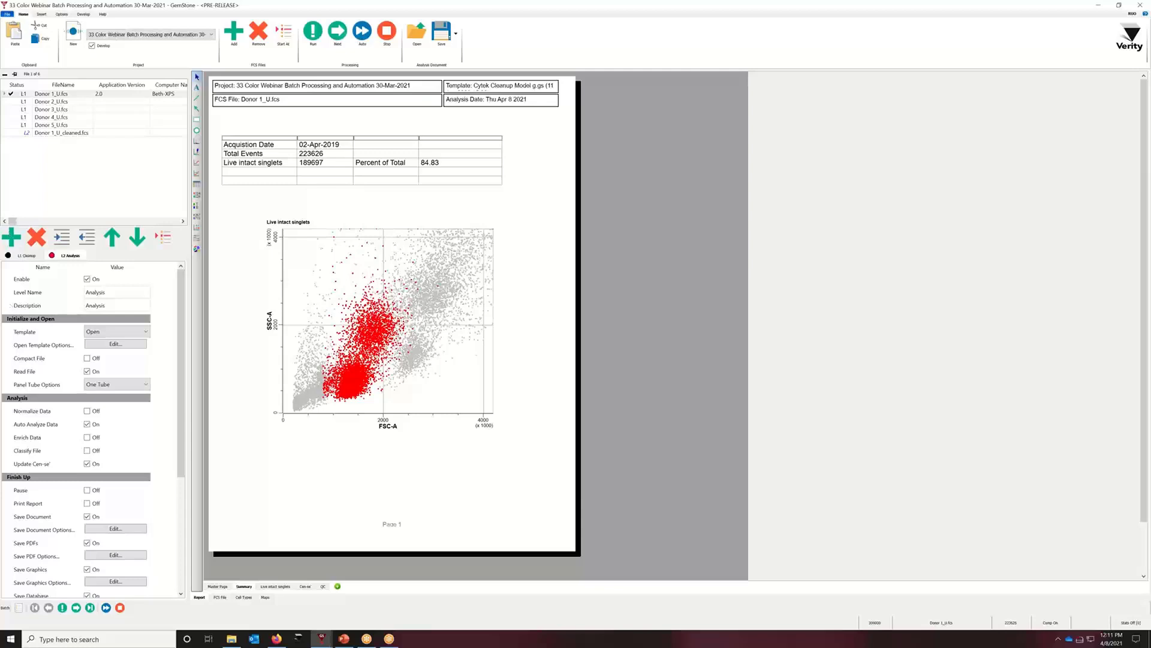
key(alt+Tab)
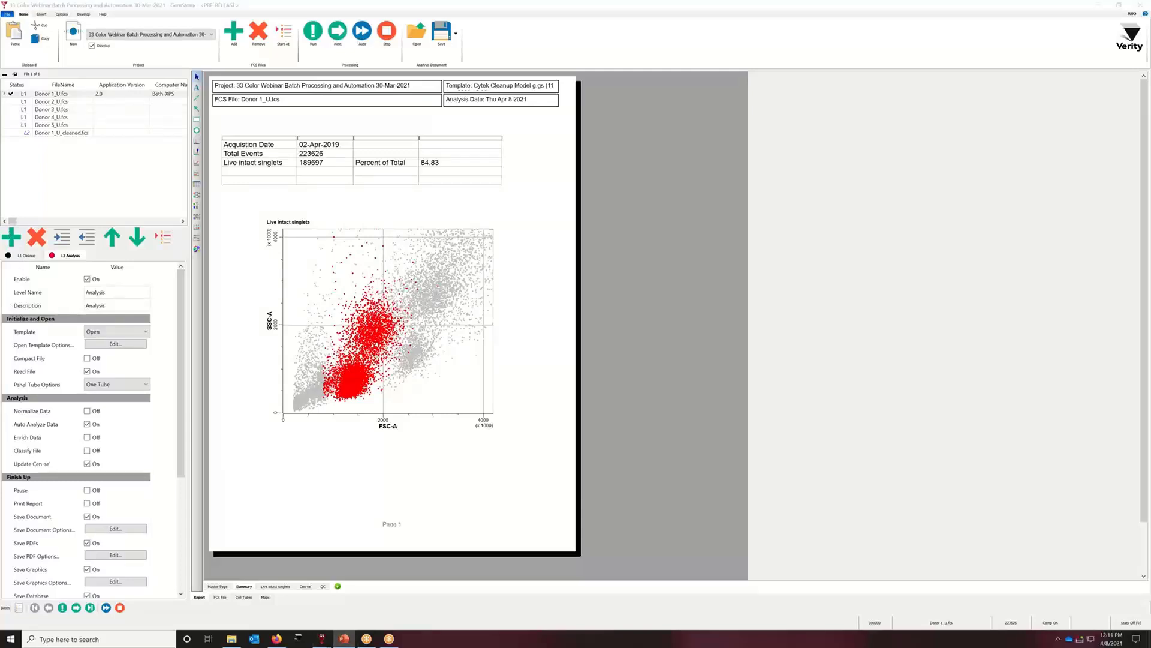
click(120, 295)
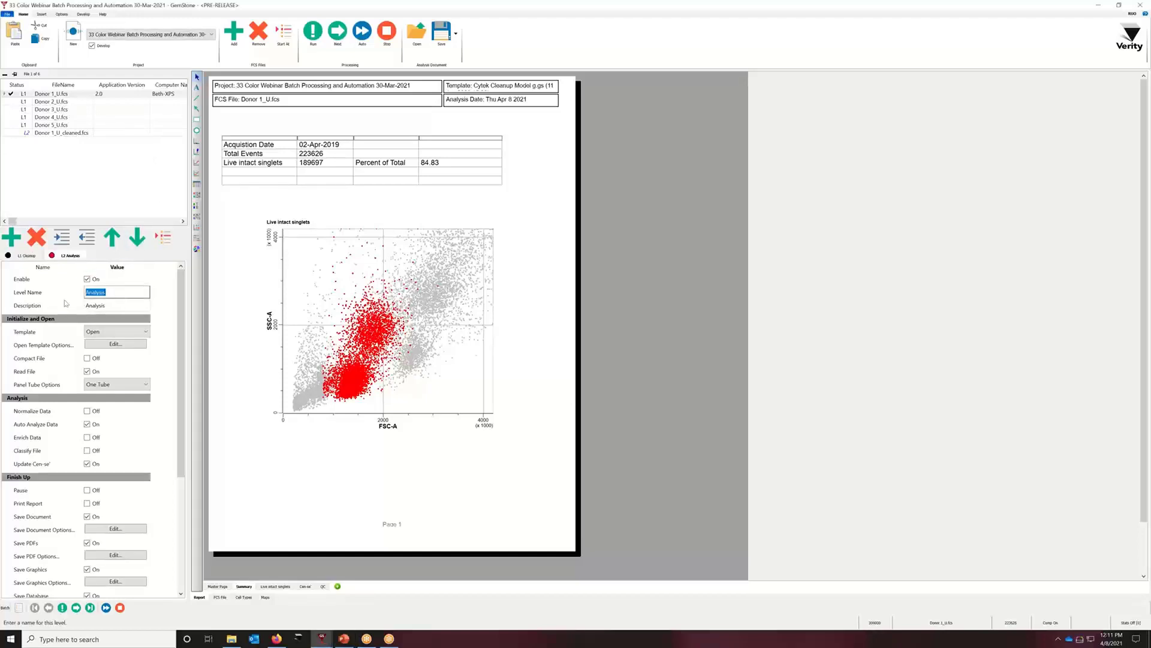
click(62, 303)
click(120, 305)
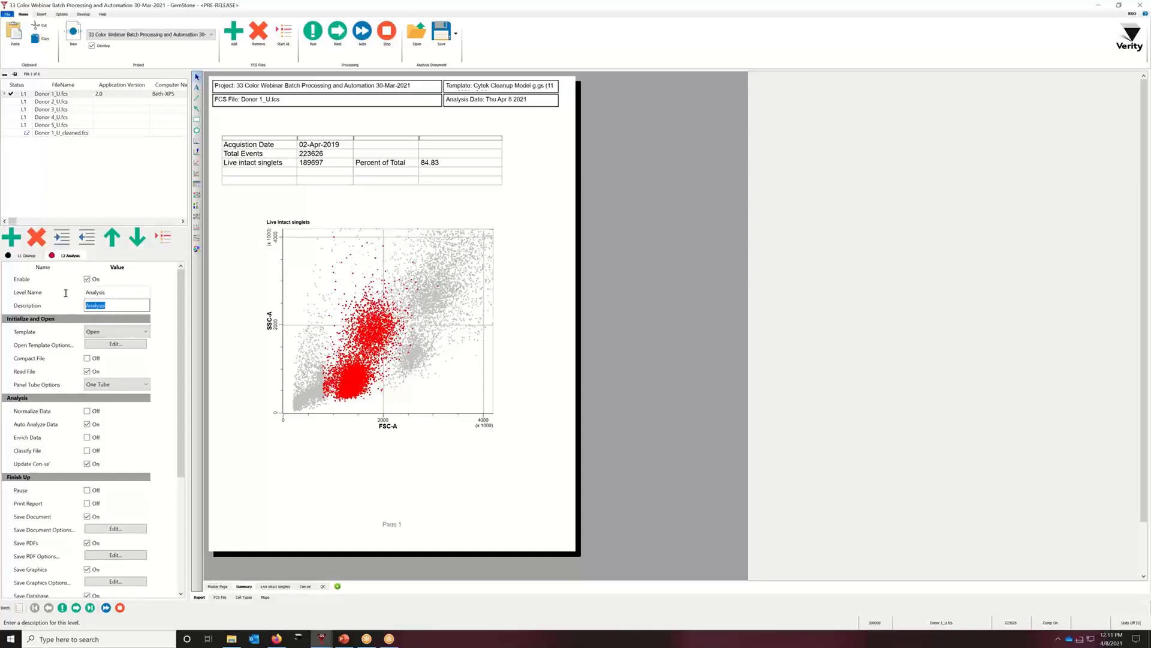
click(162, 305)
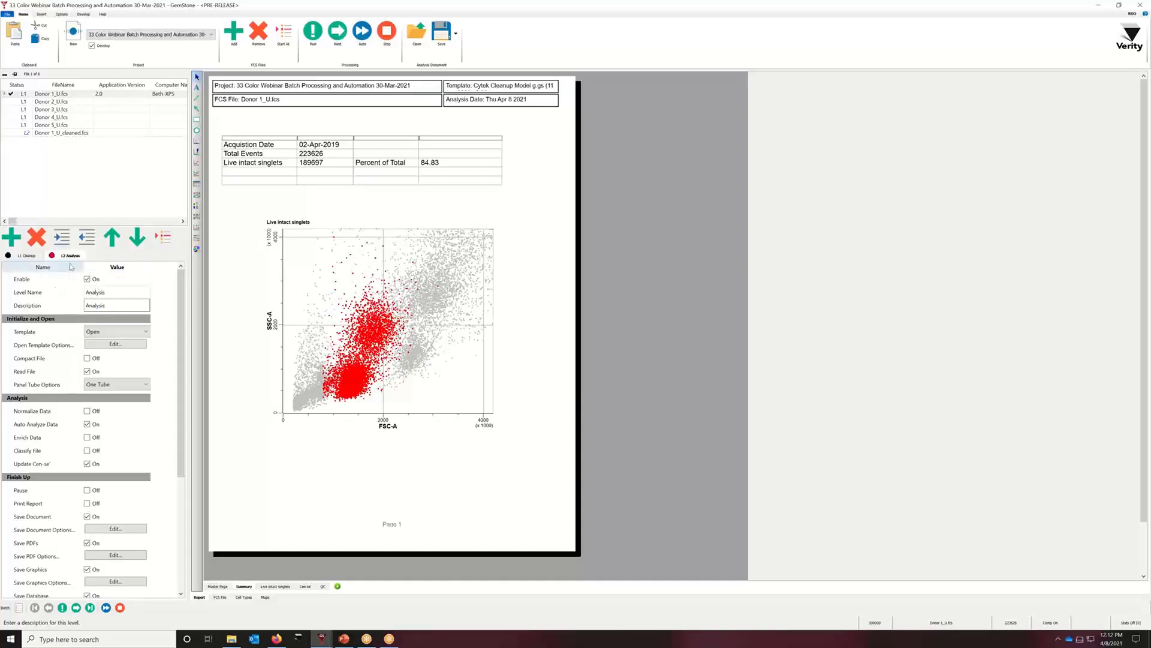
click(144, 332)
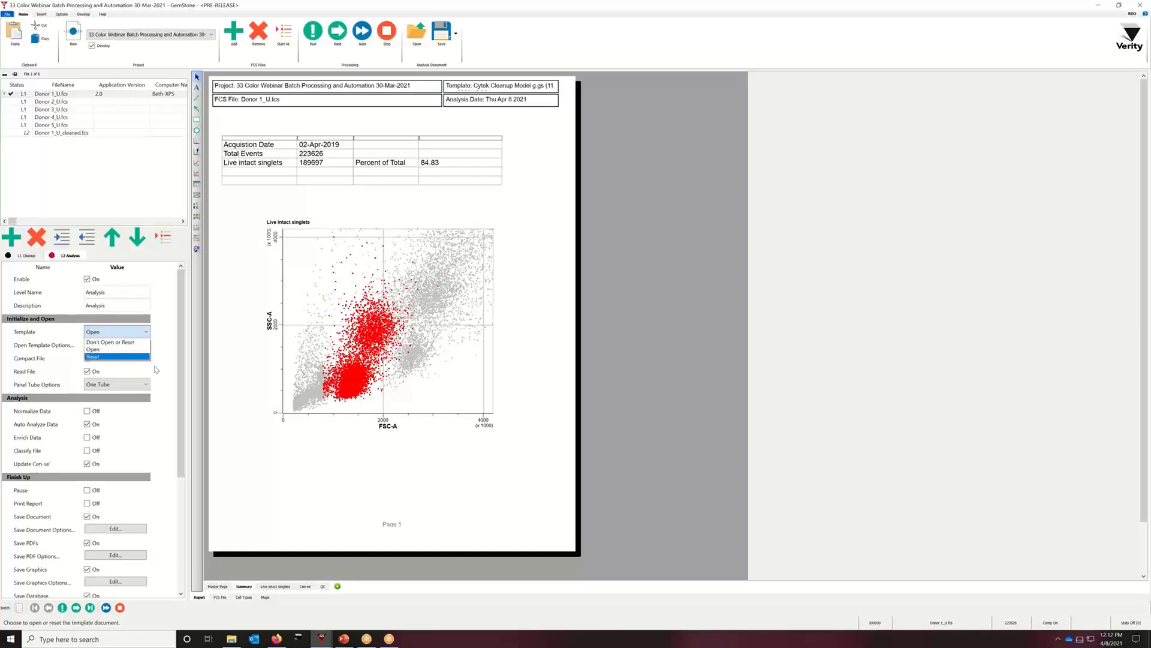
click(156, 369)
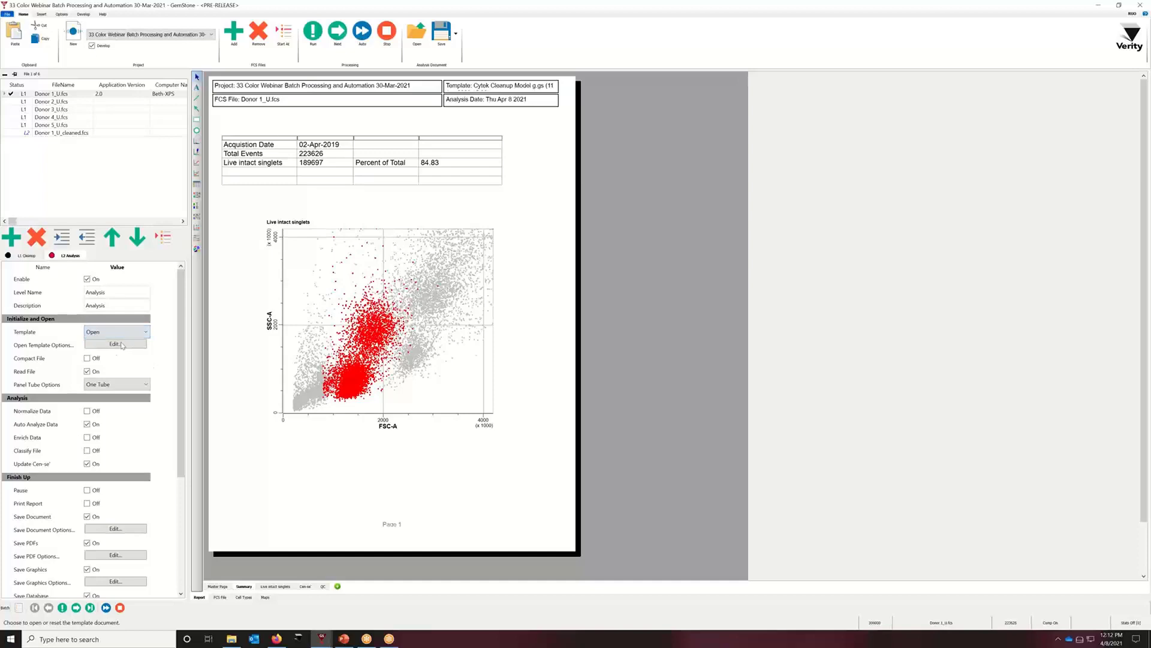
Review the L2 Analysis level's Open Template options, keeping the location option "Use the specified target file" and the existing target file.
click(121, 344)
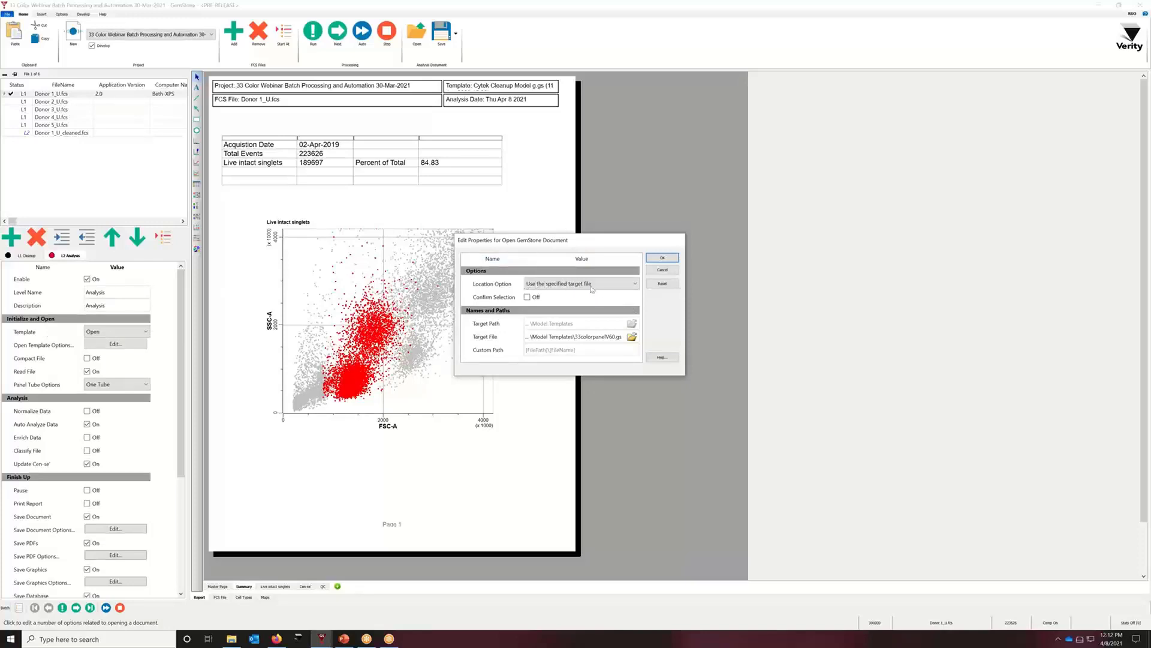
click(633, 284)
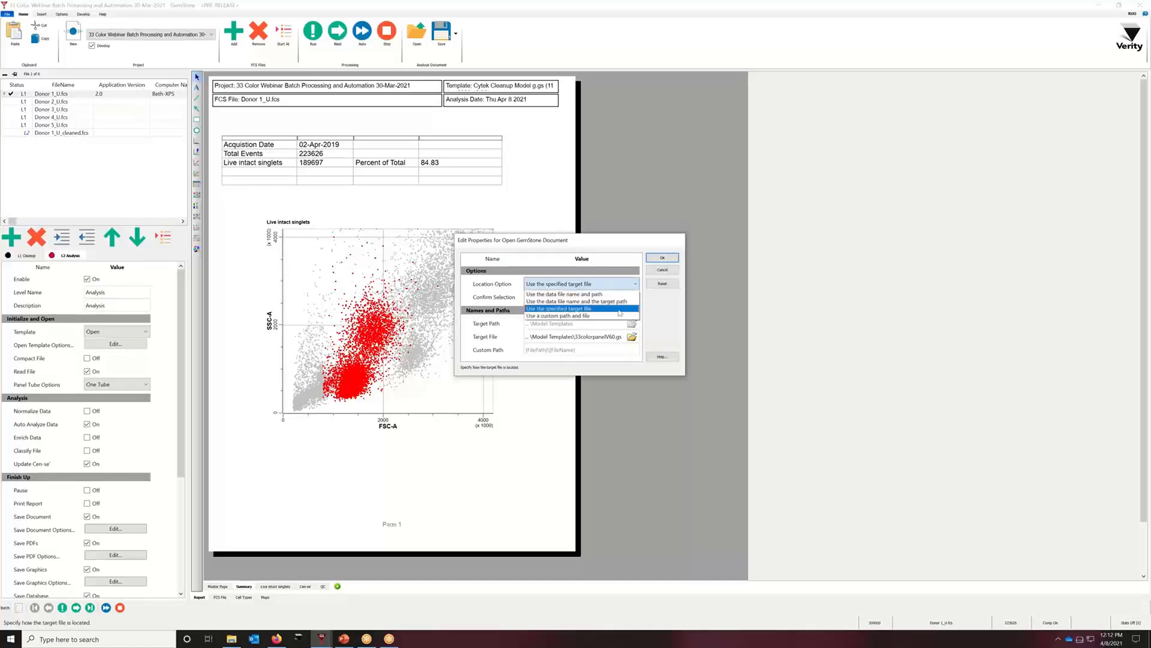
click(586, 309)
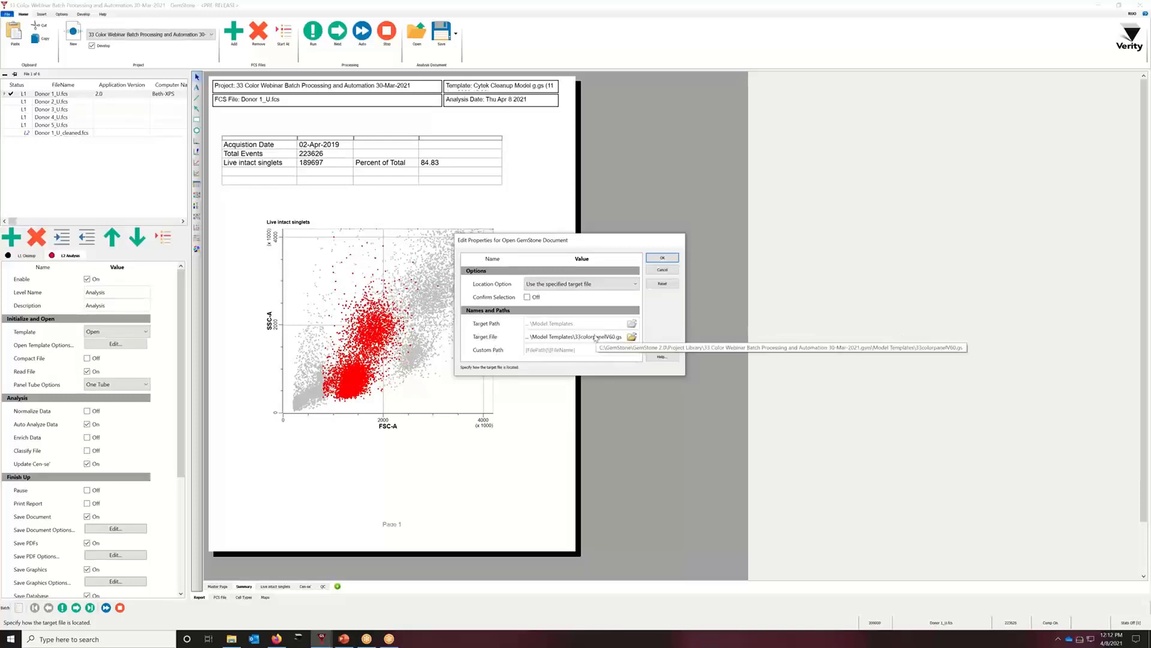
click(632, 336)
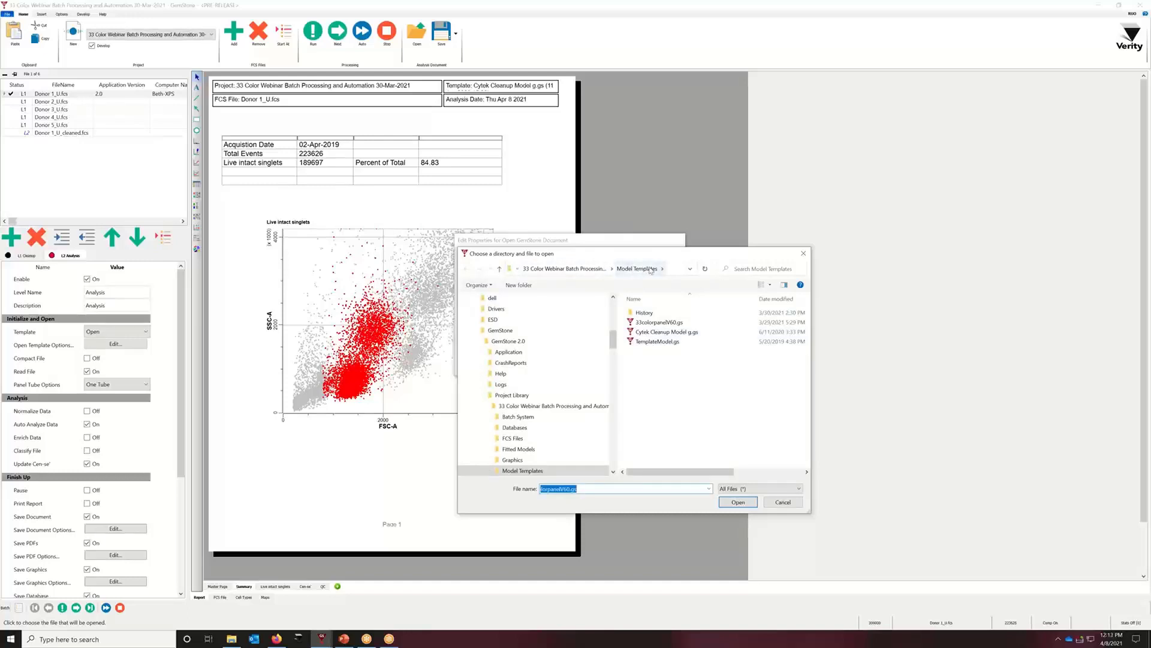
click(783, 503)
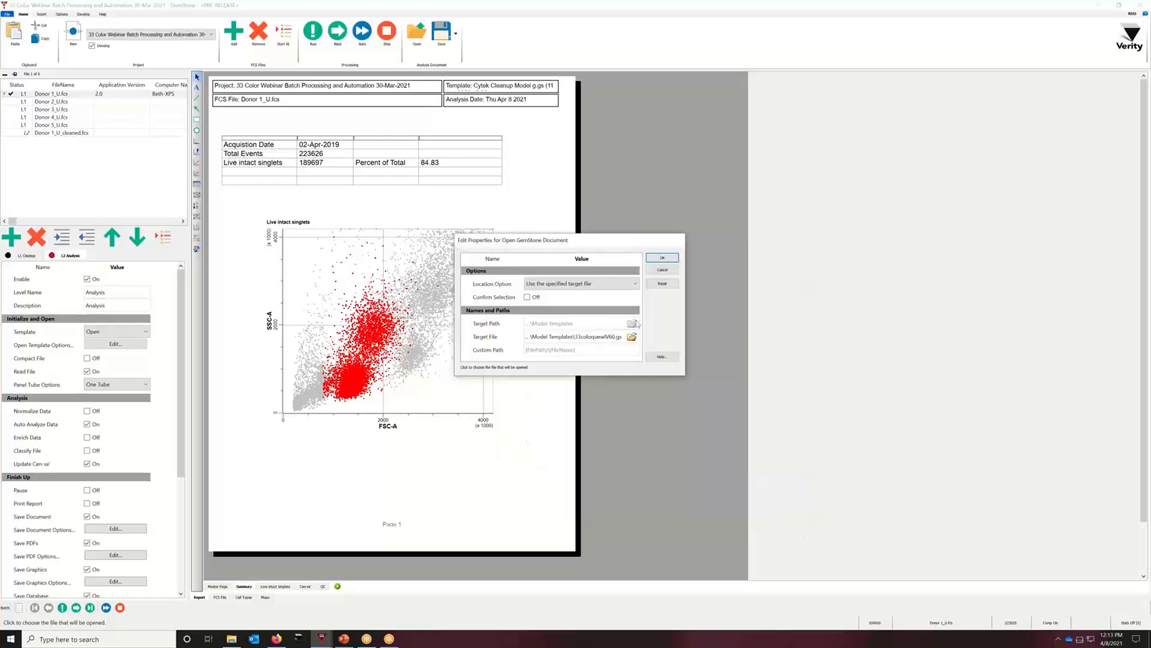
click(672, 257)
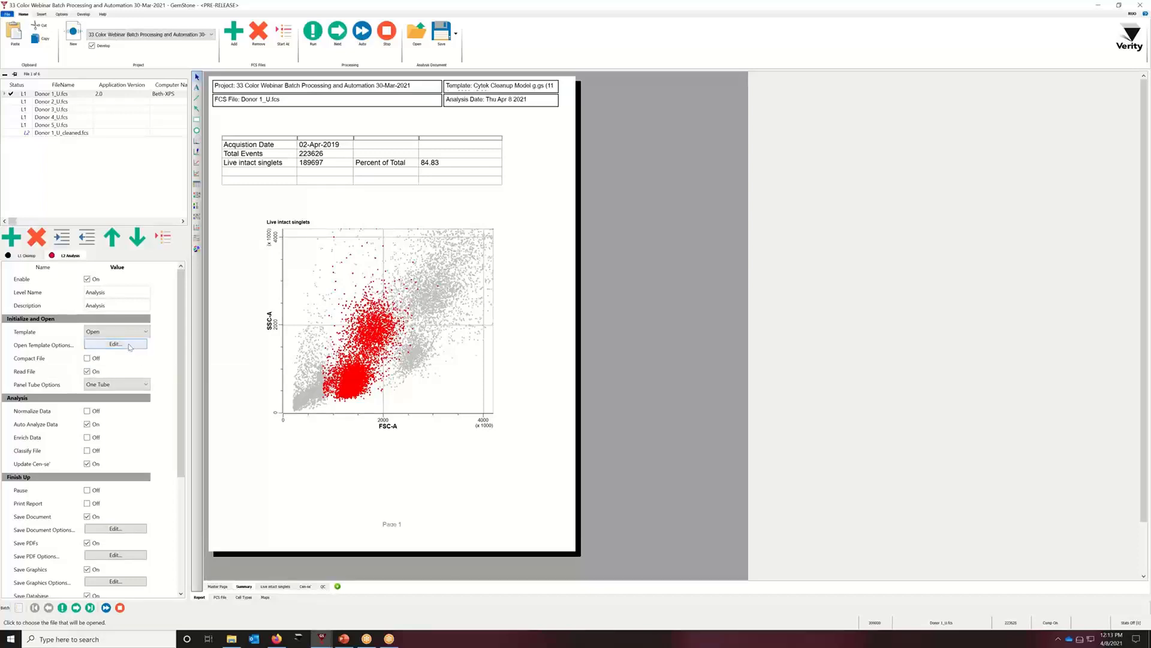
Review the L2 Analysis level's Panel Tube Options choices, keeping One Tube, and examine its Analysis and Finish Up settings.
click(129, 387)
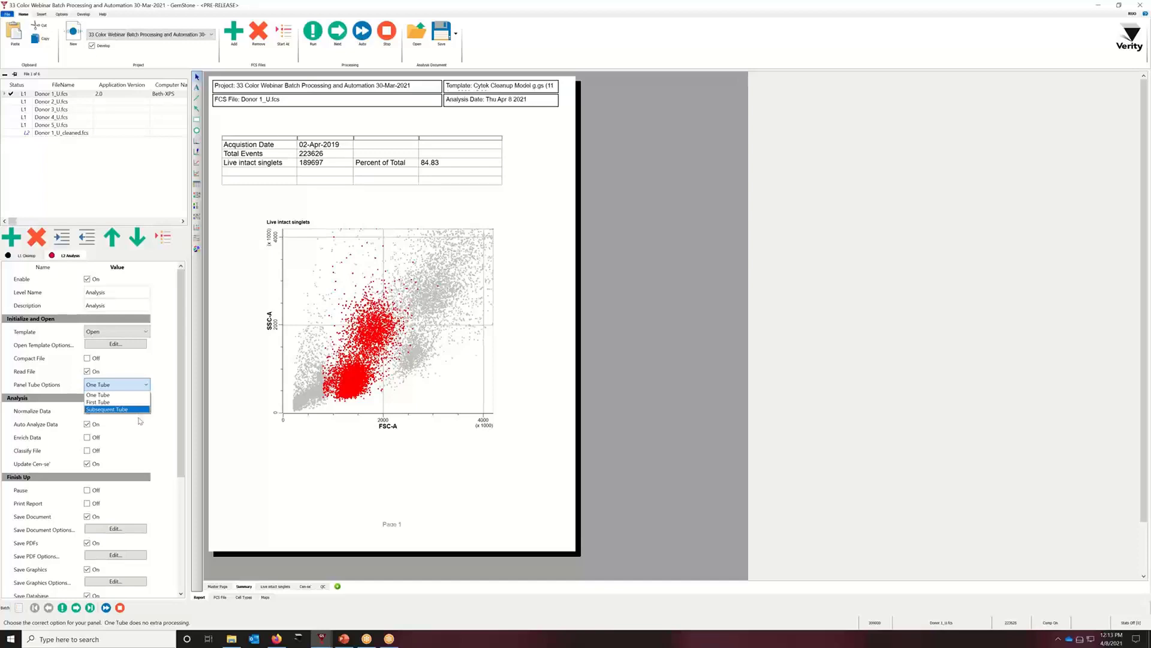
click(144, 431)
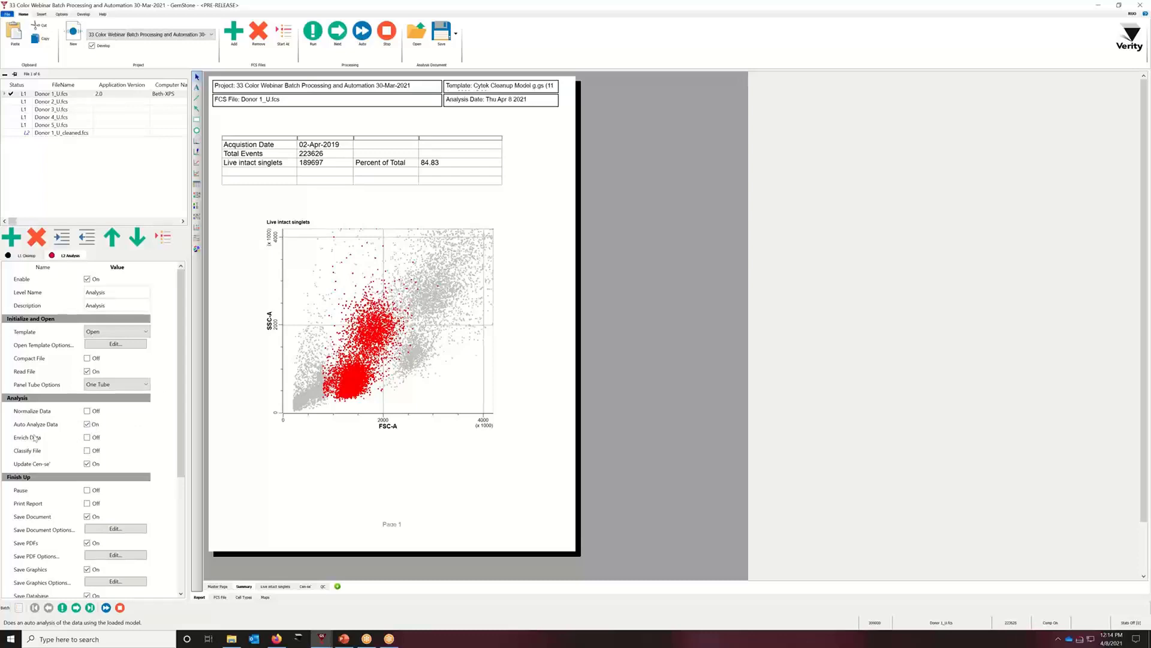
scroll(186, 463, down, 2)
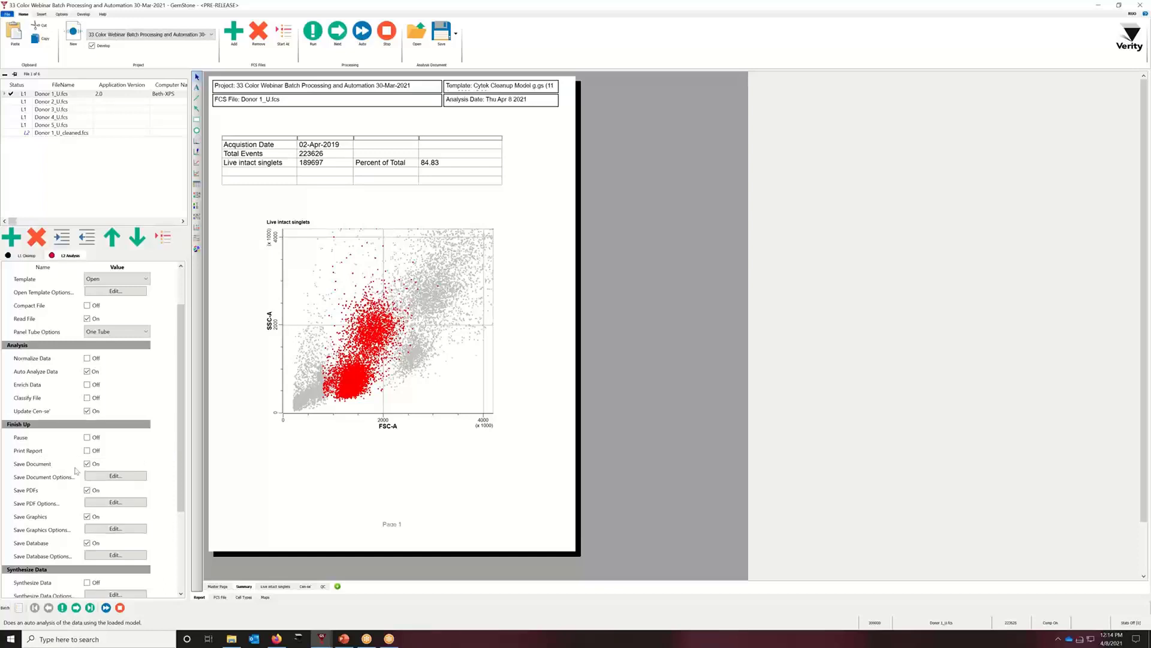
drag(181, 450, 181, 495)
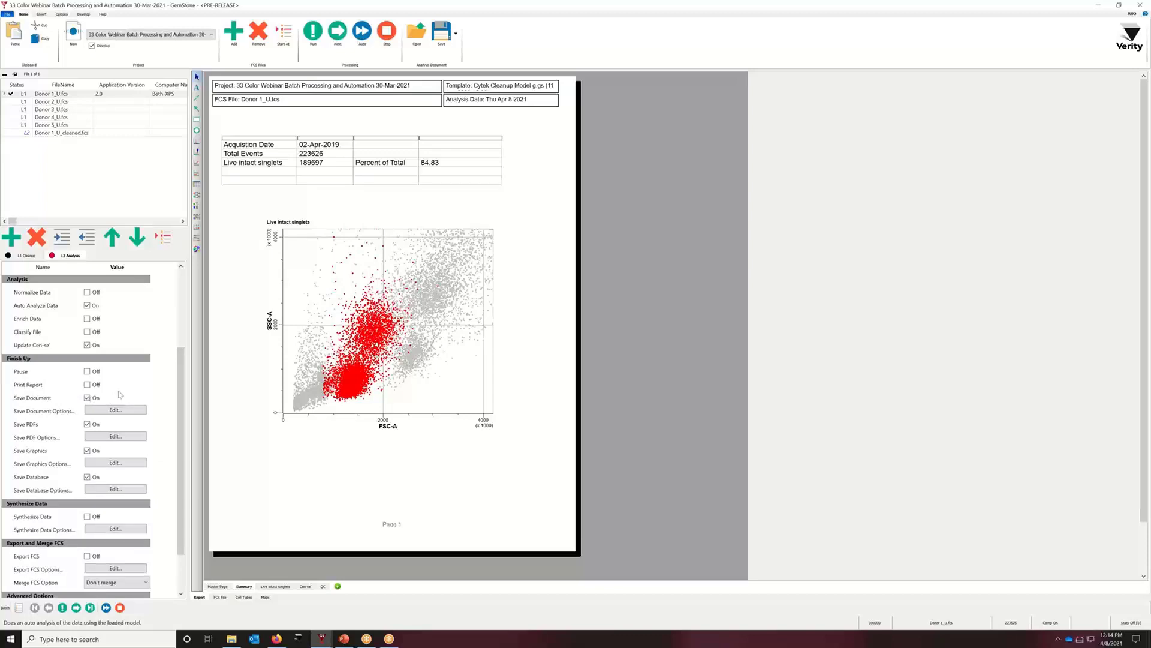
Review the L2 Analysis level's Save Document options, keeping the location option "Use the data file name and the target path".
click(121, 410)
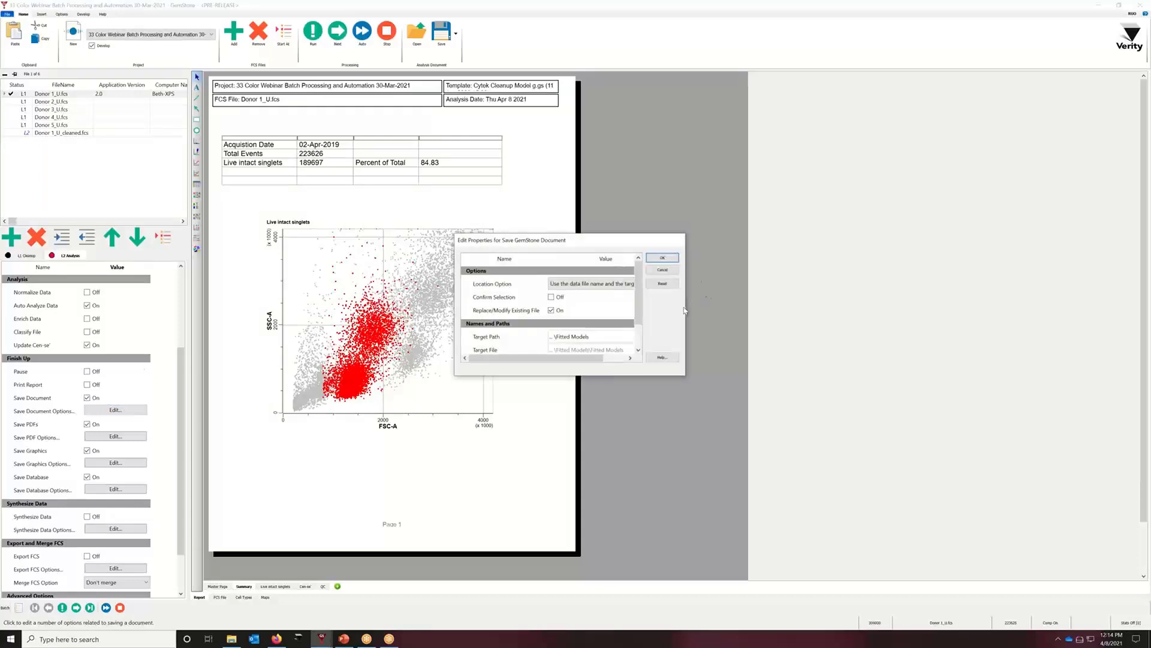
drag(685, 307, 746, 304)
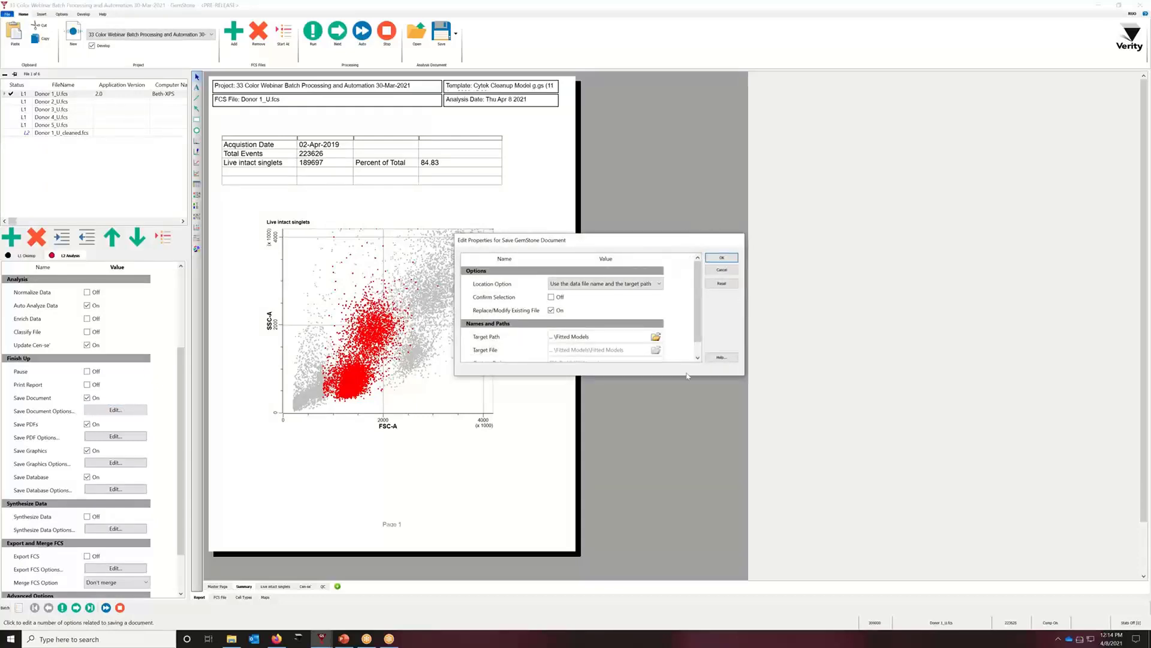
drag(685, 377, 685, 401)
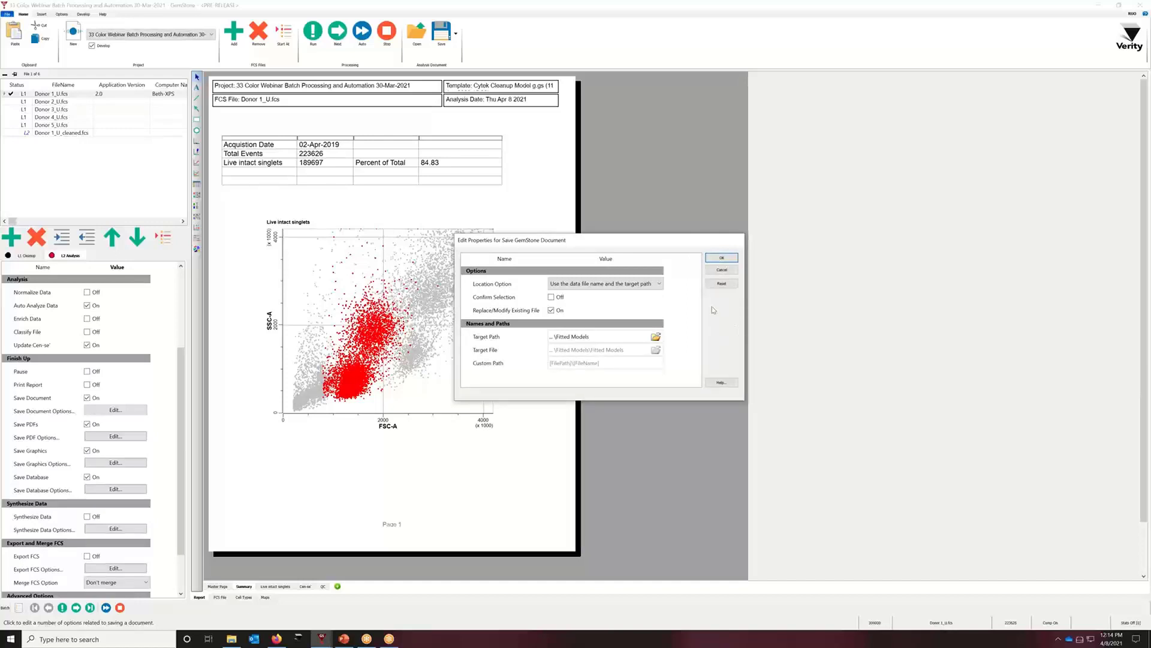
click(661, 284)
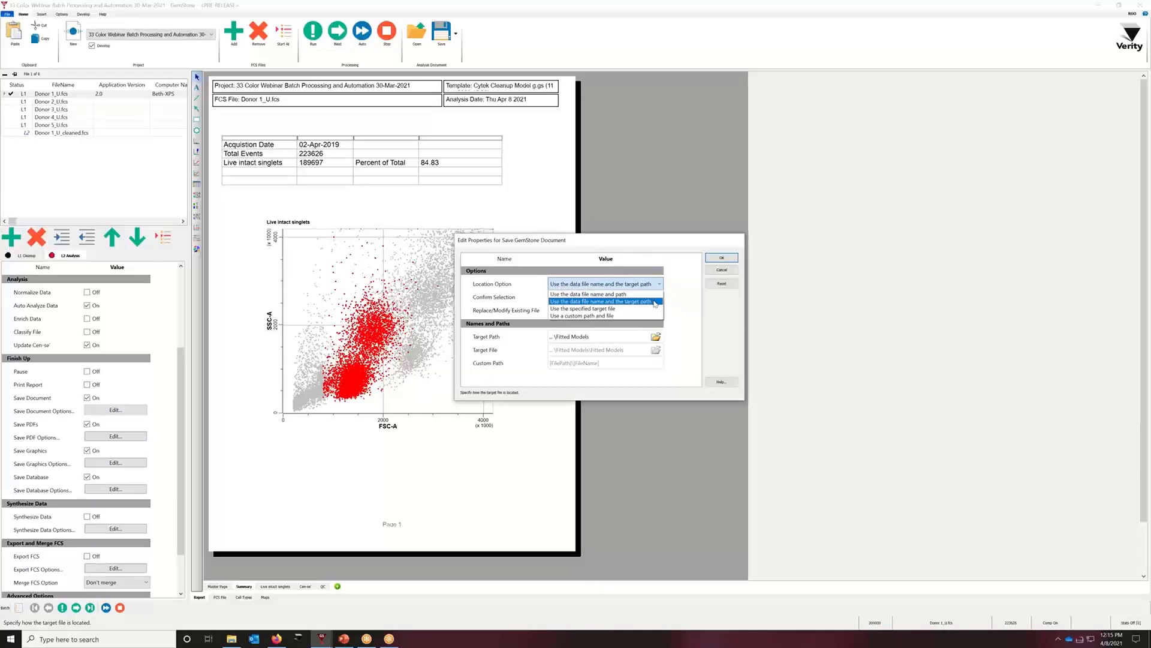
click(656, 301)
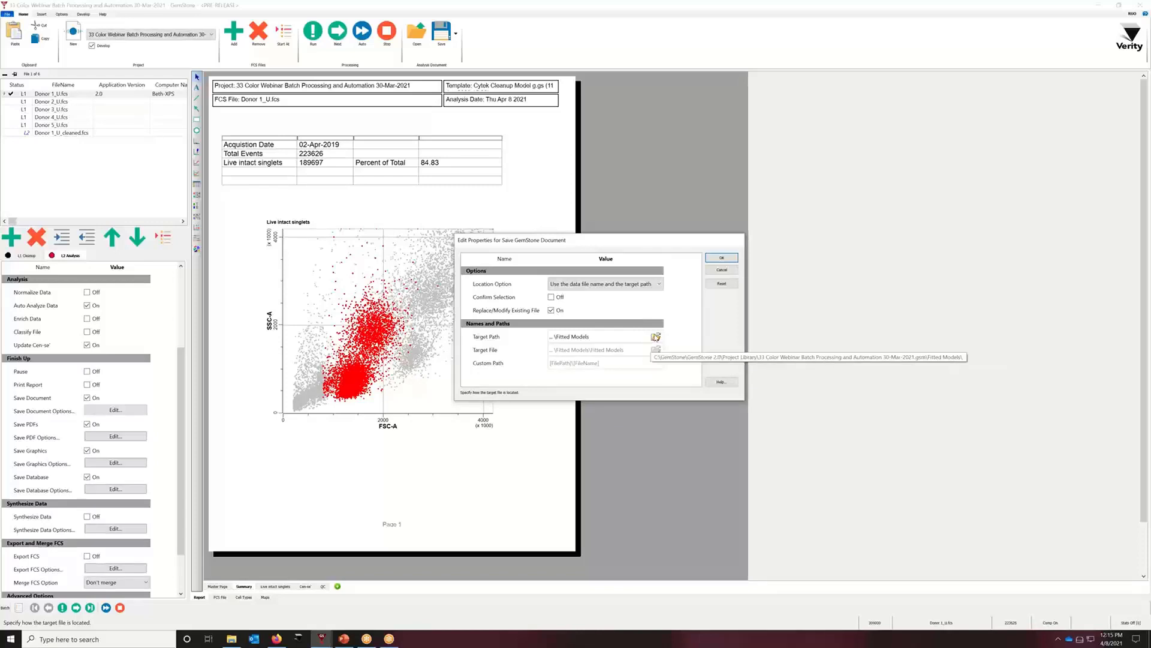
click(720, 259)
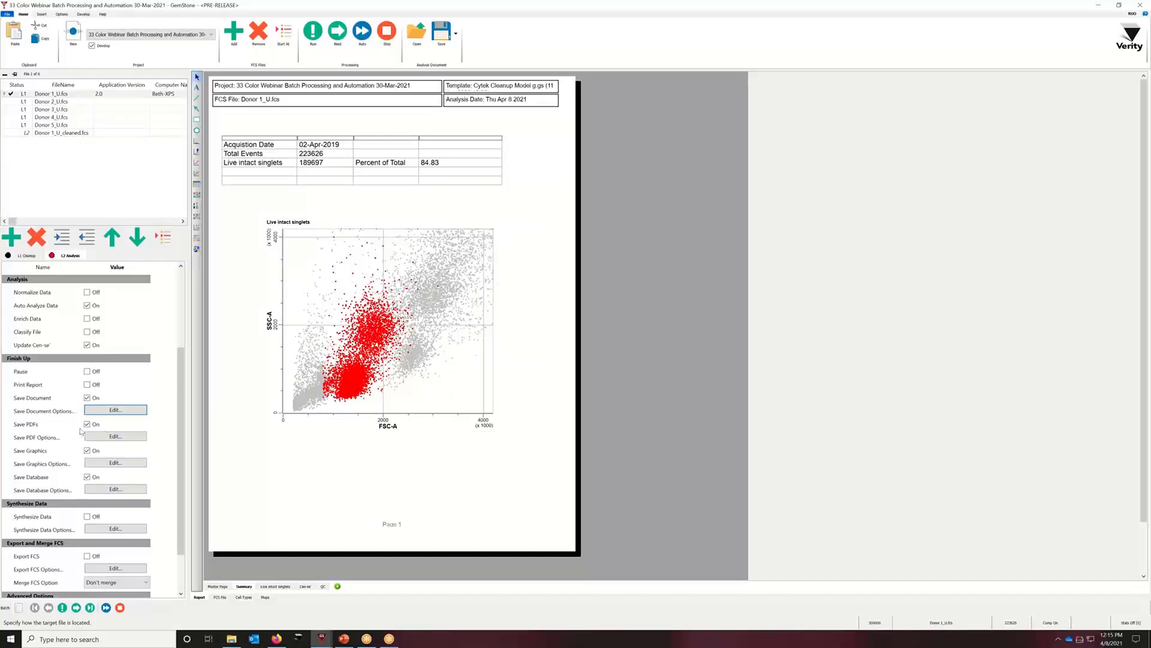
Review the location options and target paths of the L2 Analysis level's Save PDF and Save Graphics options without changing them.
click(115, 436)
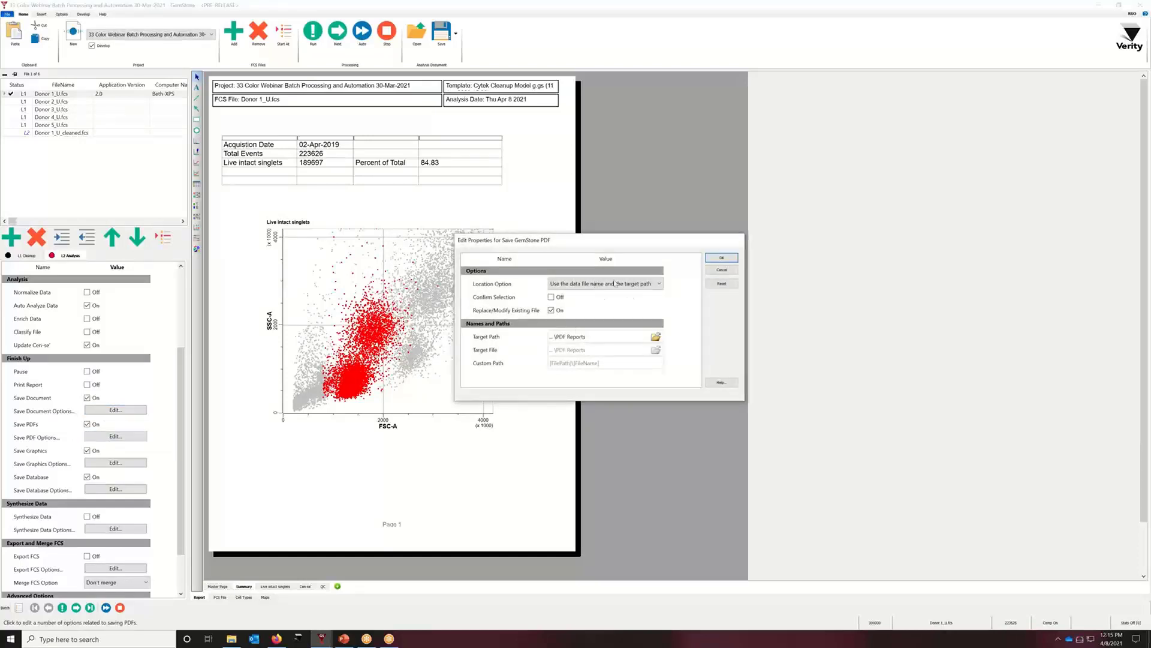
click(721, 257)
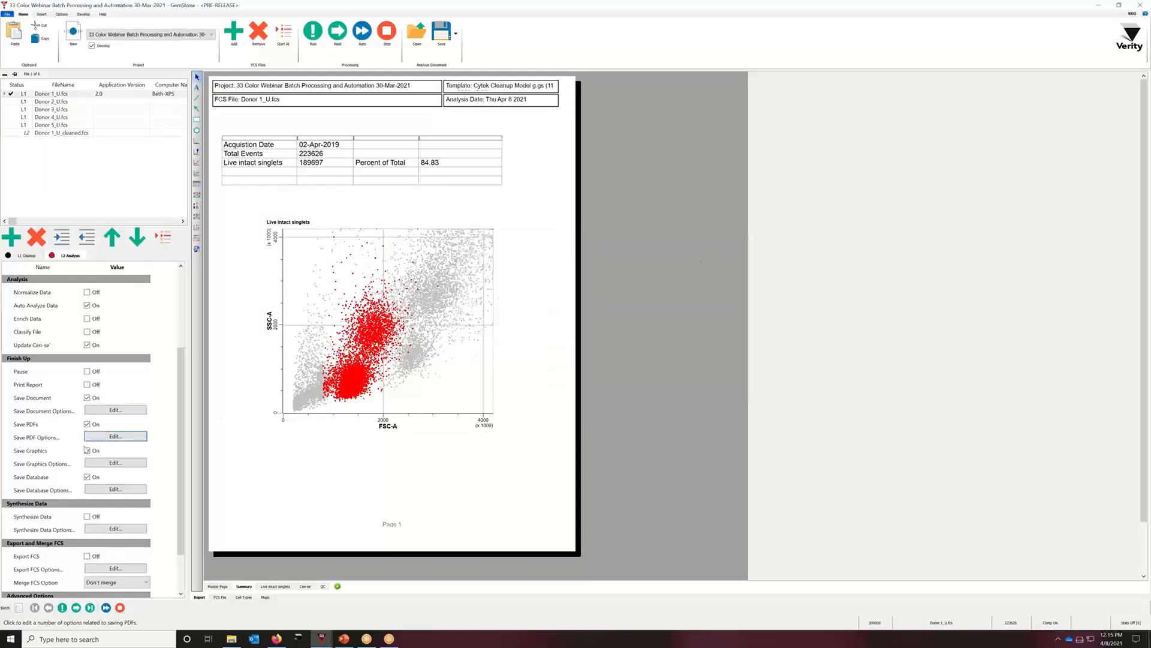
click(115, 462)
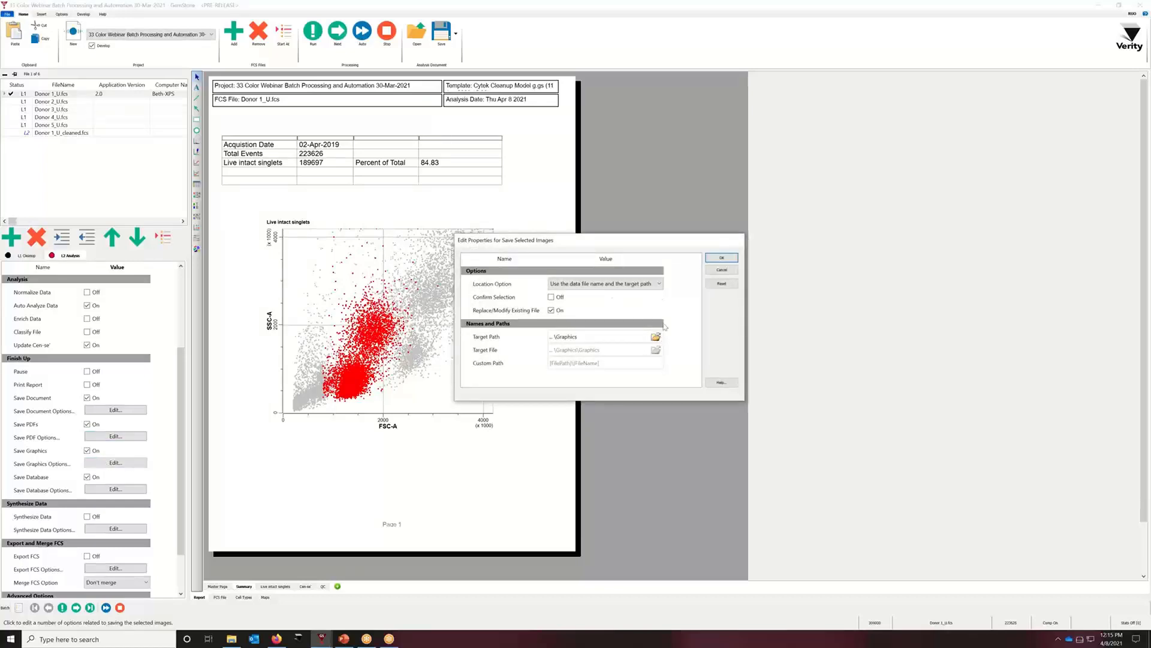
click(726, 258)
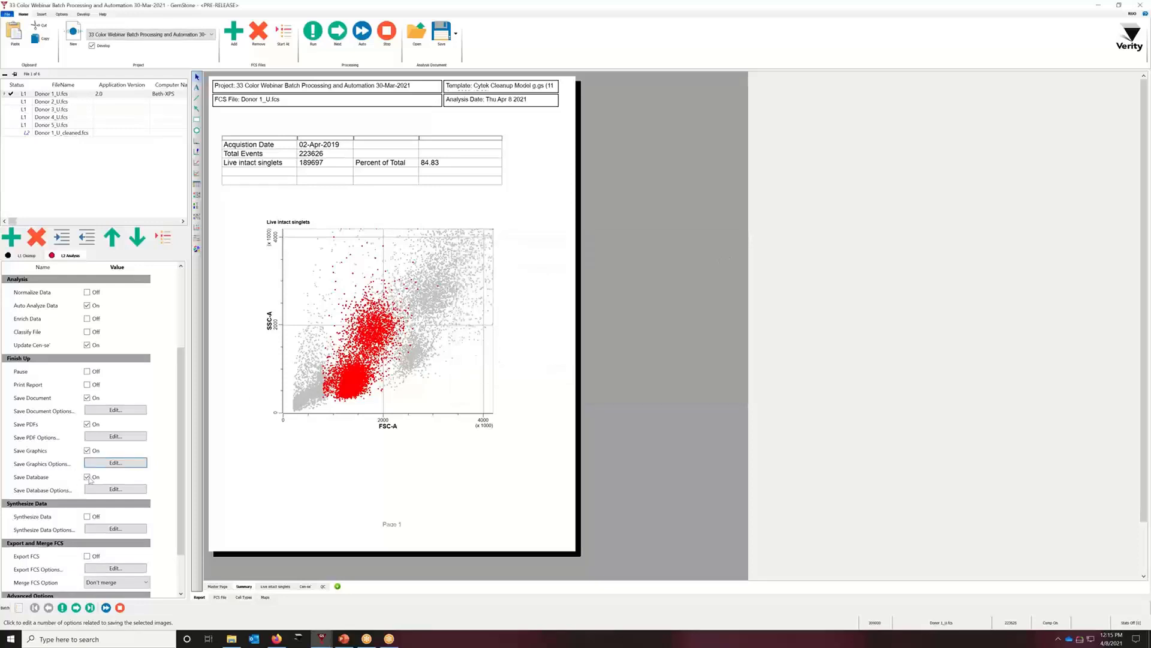
Review the L2 Analysis level's Save Database options, keeping the existing target file, and examine the remaining export and advanced settings.
click(111, 490)
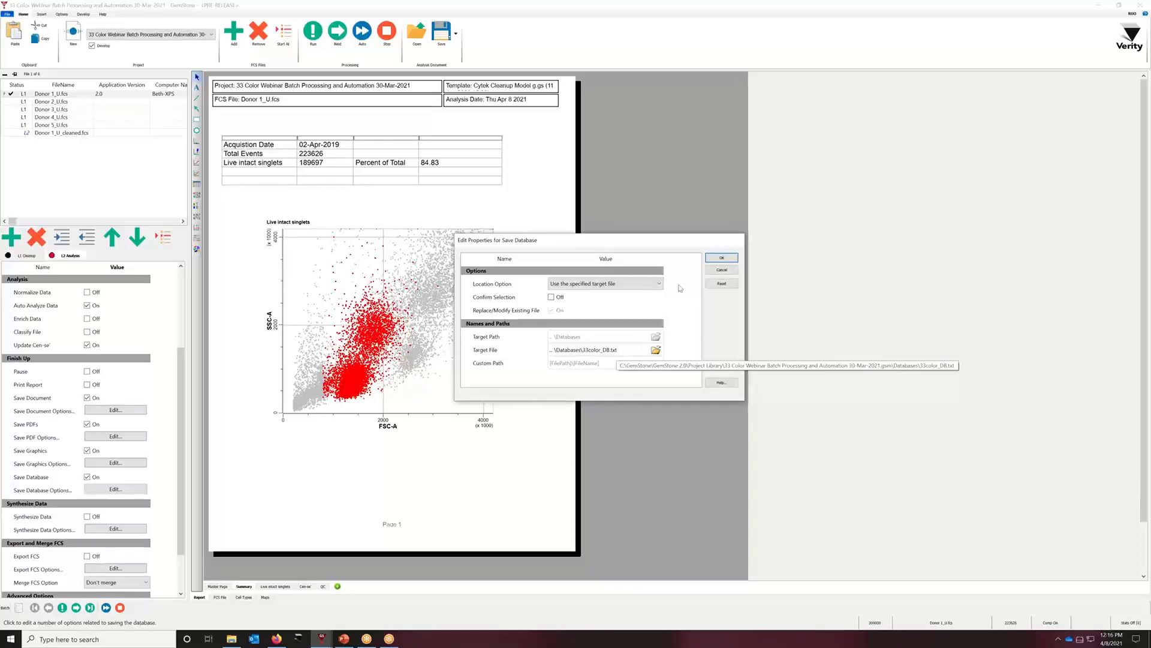
click(721, 257)
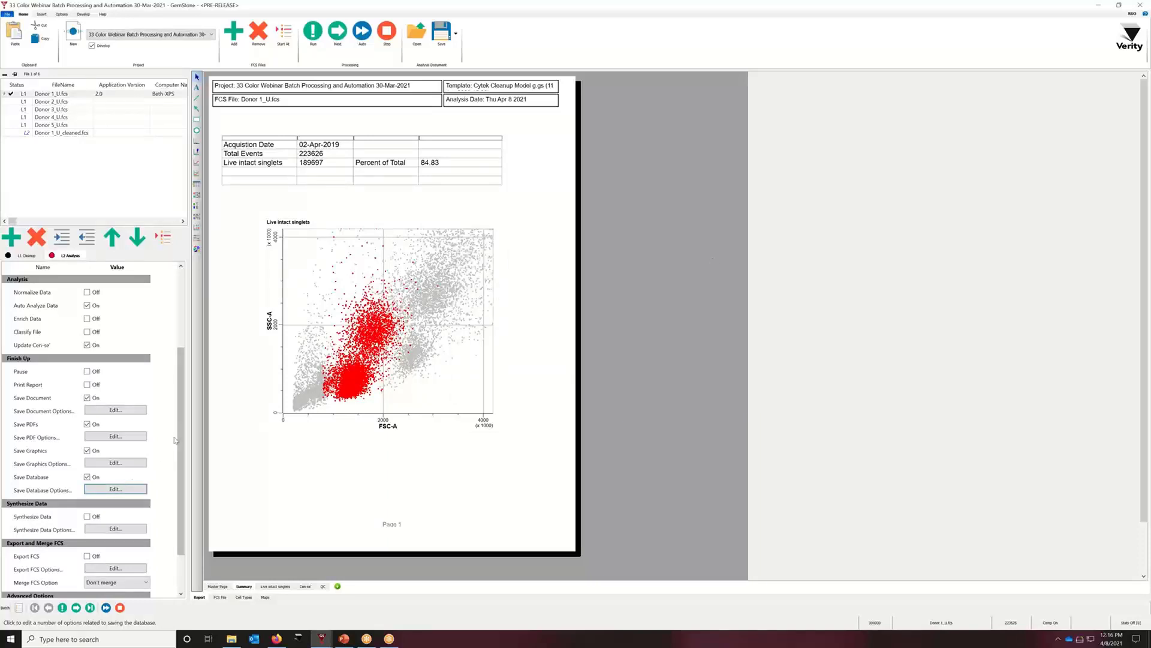
scroll(180, 437, down, 1)
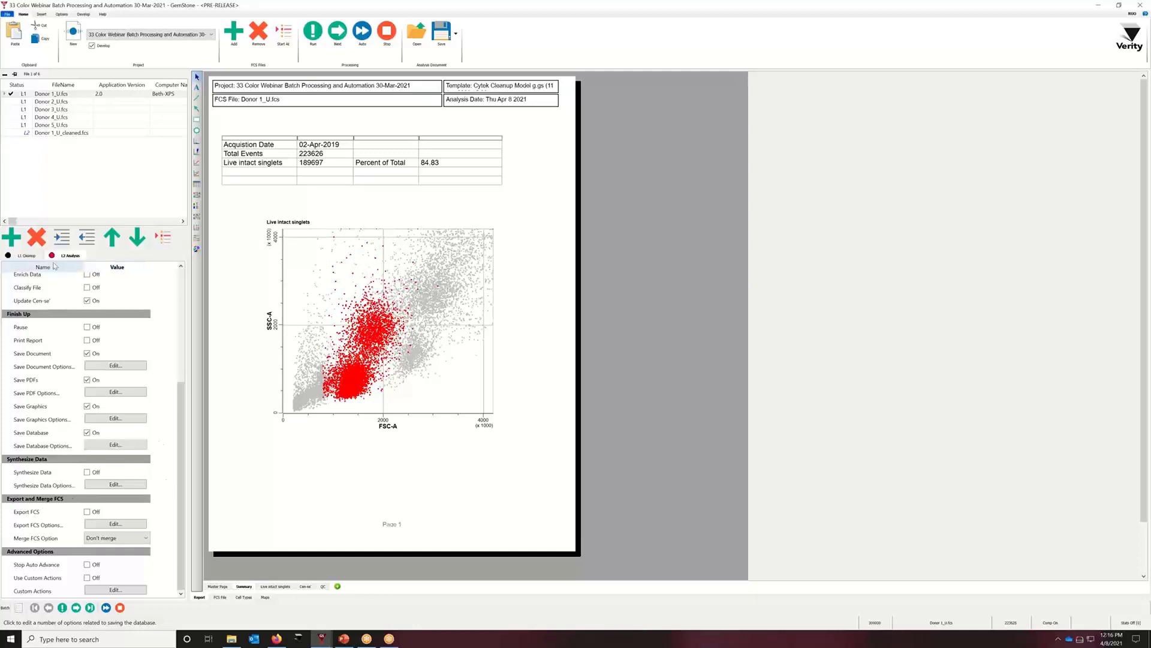
Review the L1 Cleanup level's Open Template options, keeping the location option "Use the specified target file" and the cleanup model template.
click(33, 257)
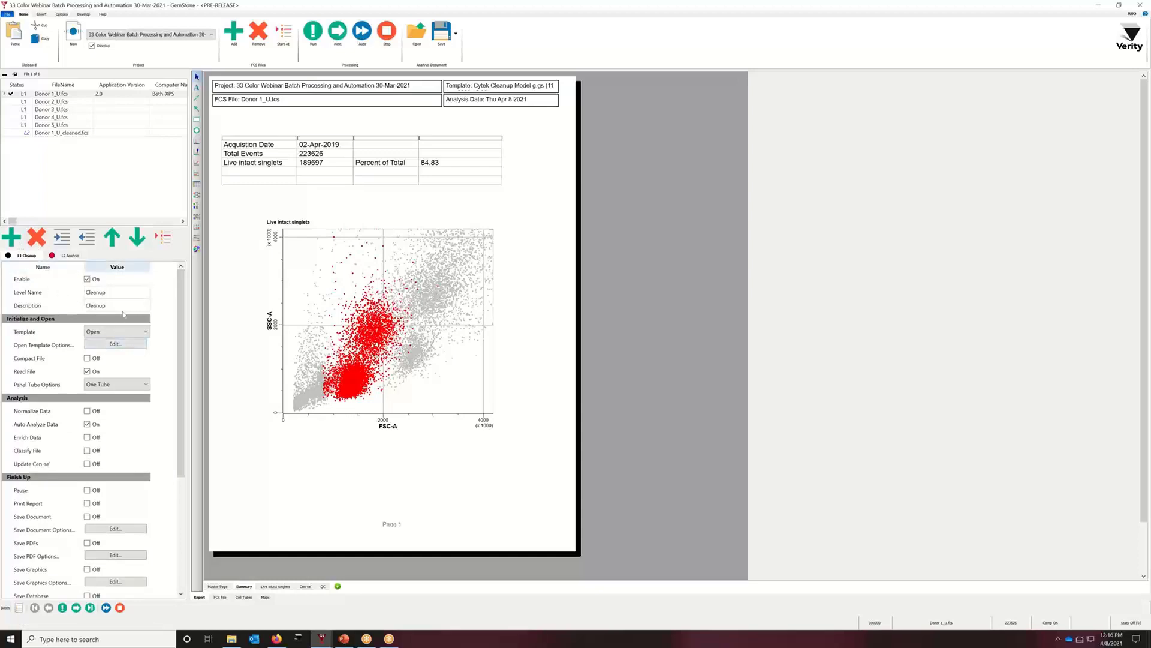
click(133, 344)
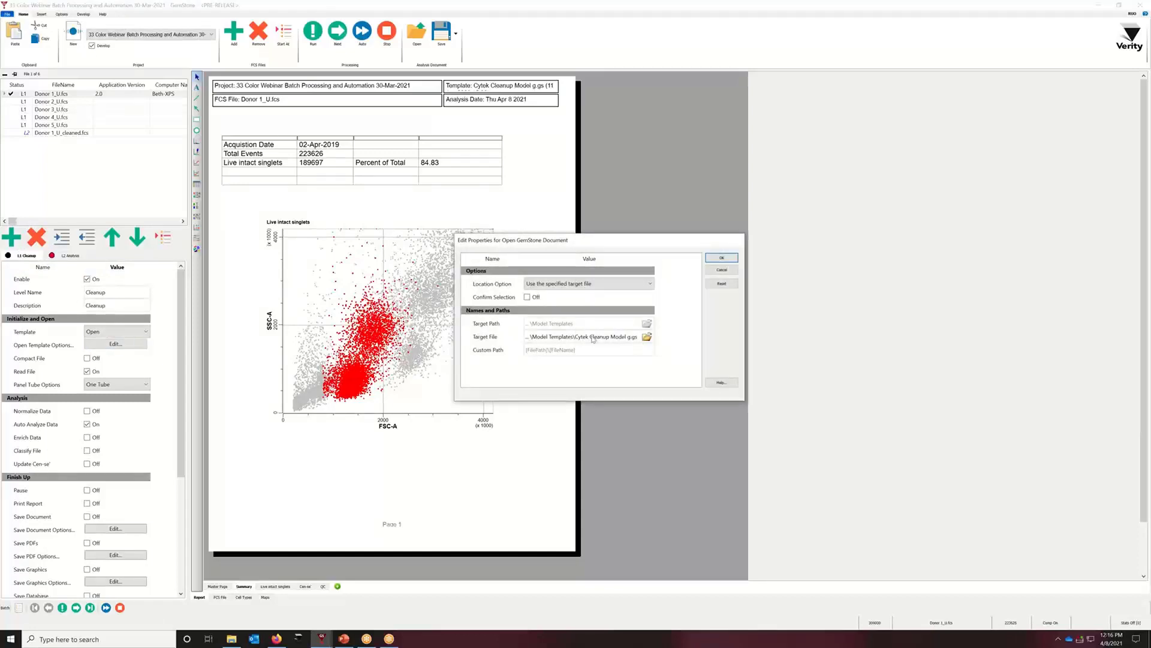
click(722, 258)
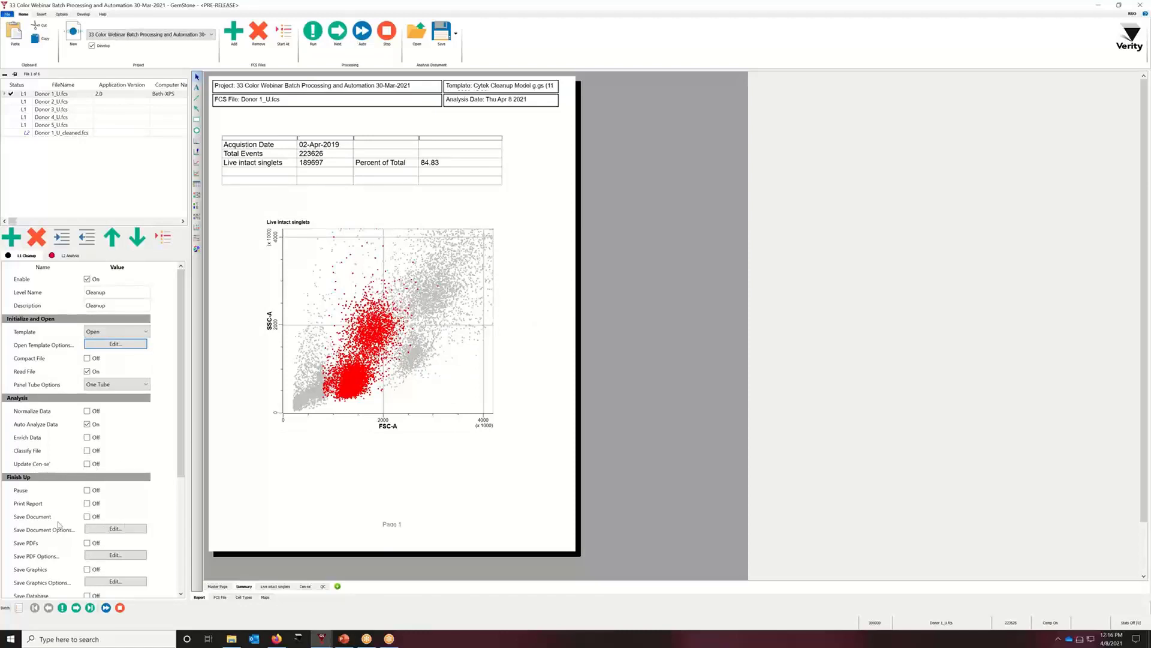
Review the L1 Cleanup level's Export FCS file suffix and event filter and its Merge FCS Option choices, keeping Don't merge.
drag(182, 382, 182, 444)
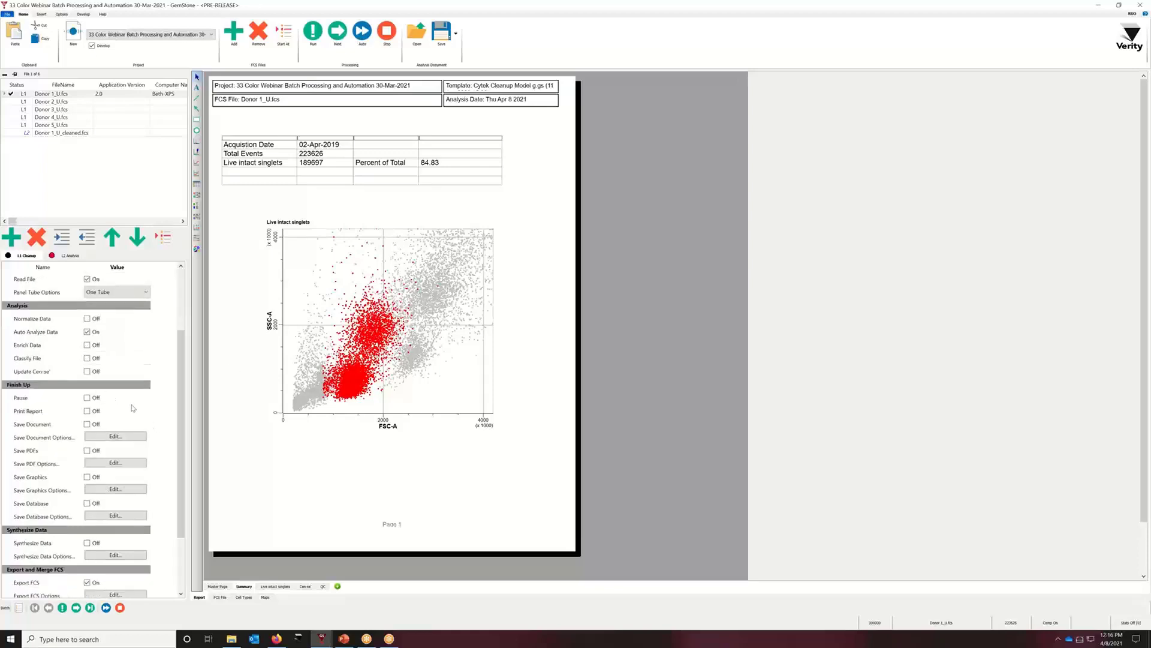
scroll(179, 374, down, 3)
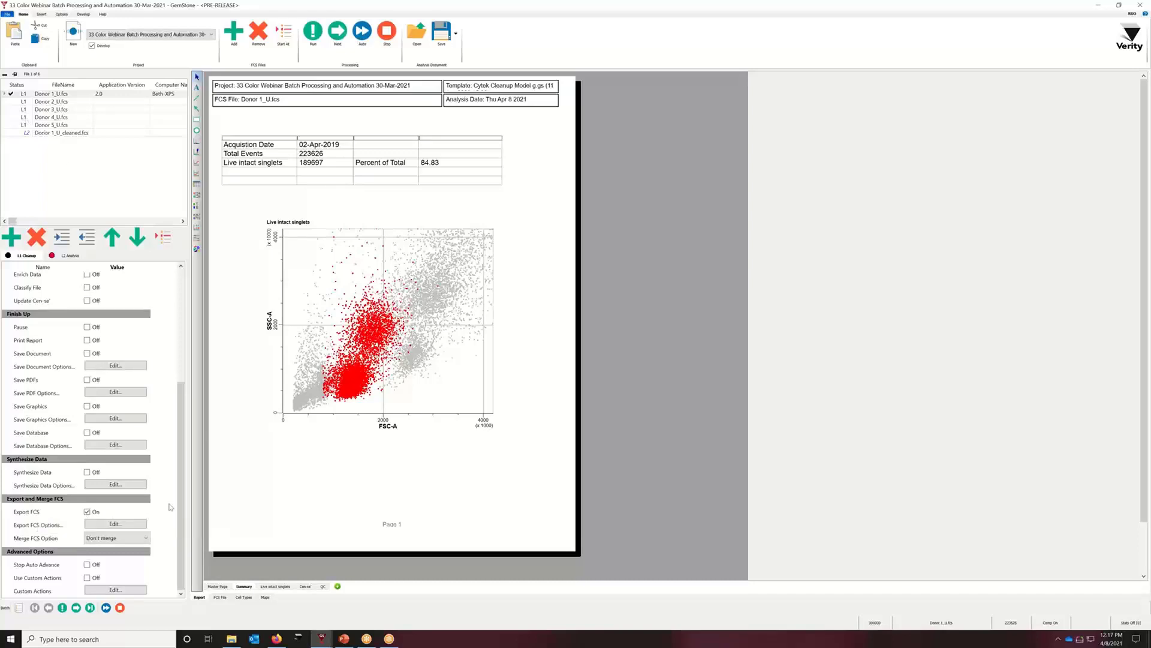
click(132, 523)
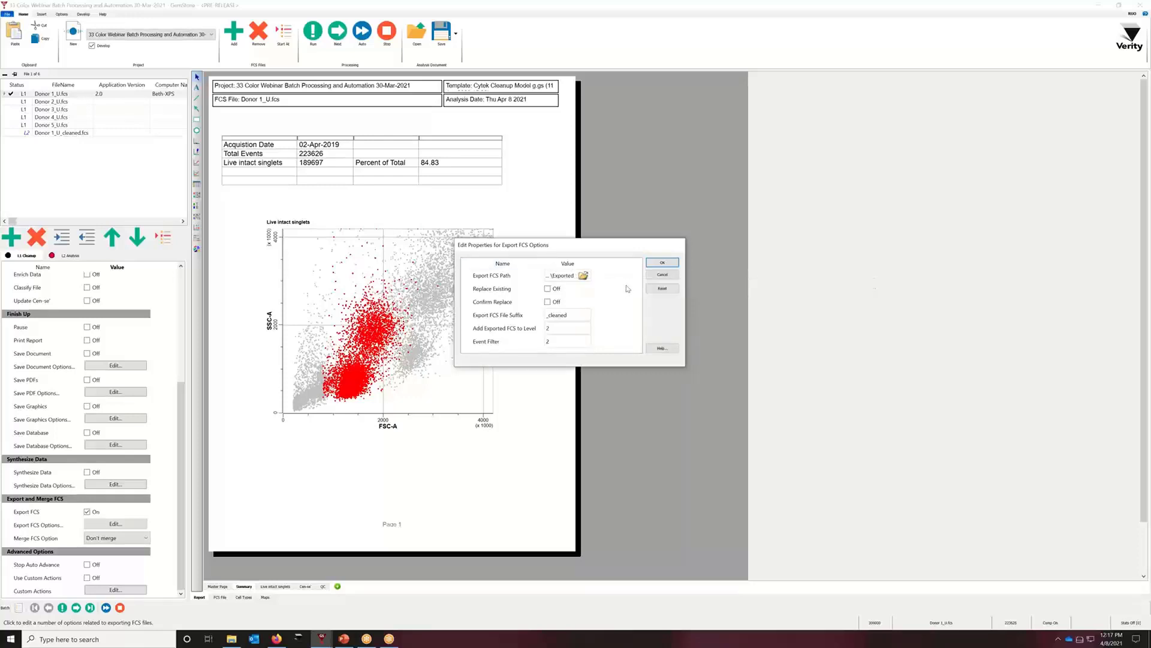
click(575, 315)
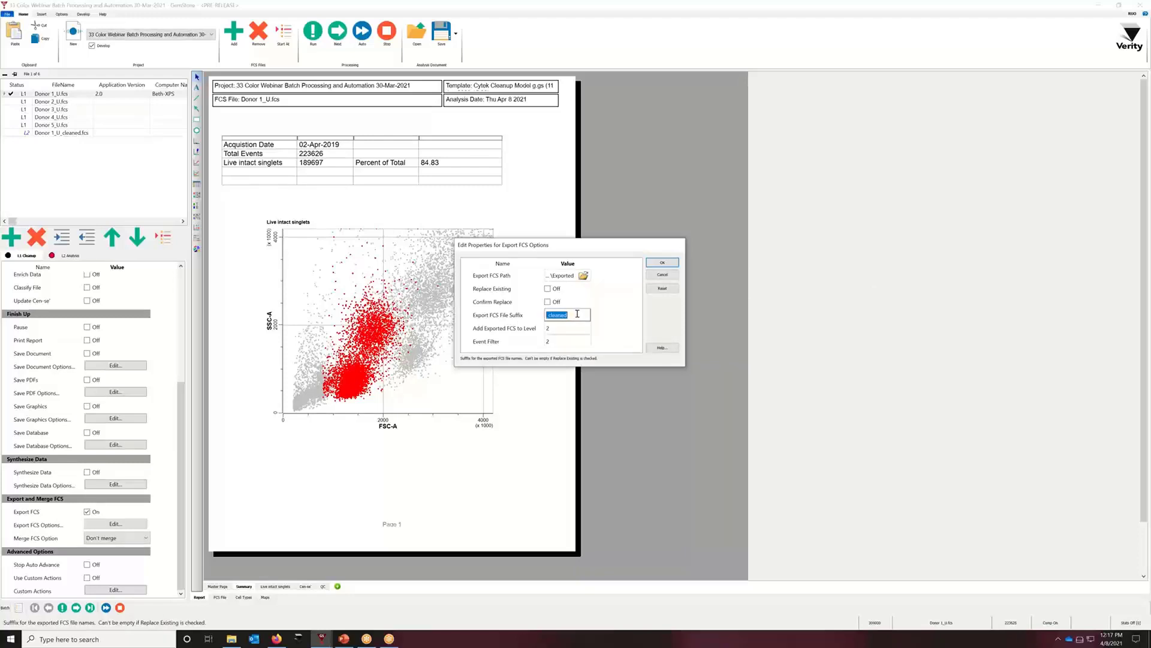
click(578, 314)
click(560, 342)
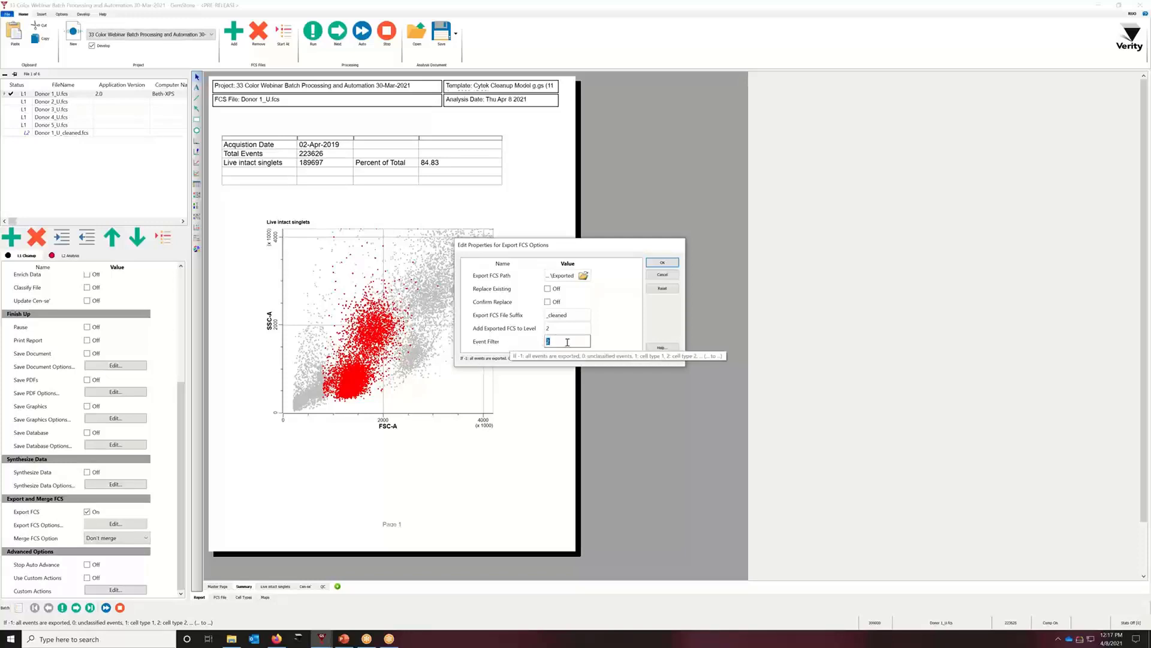
click(659, 262)
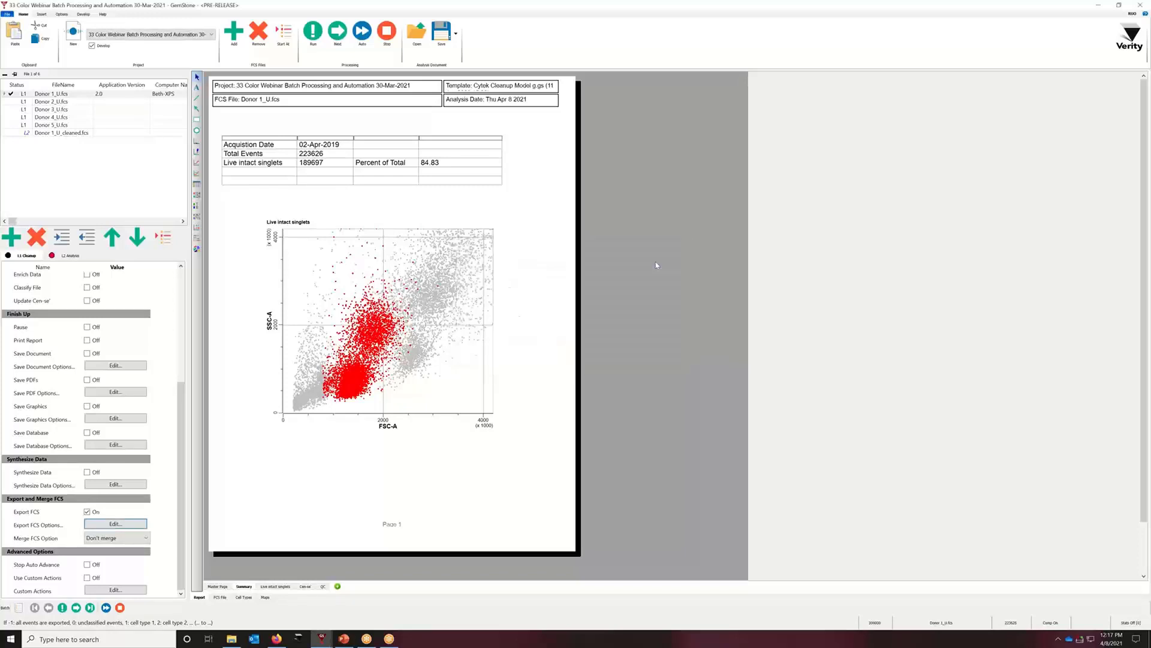
click(115, 539)
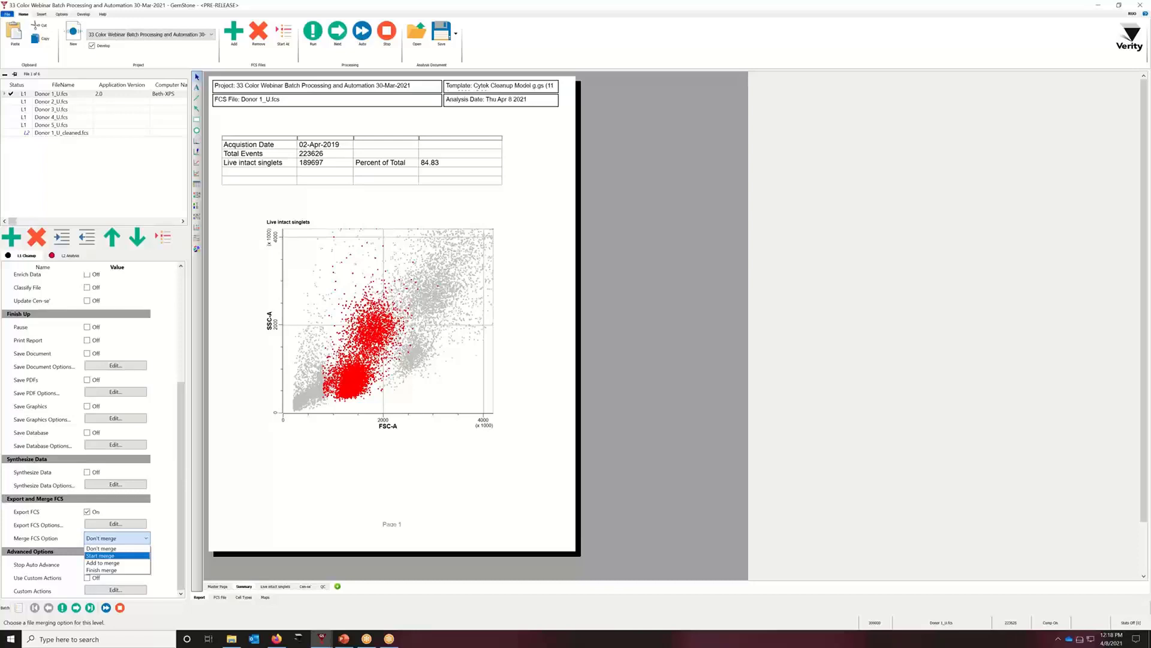
key(alt+Tab)
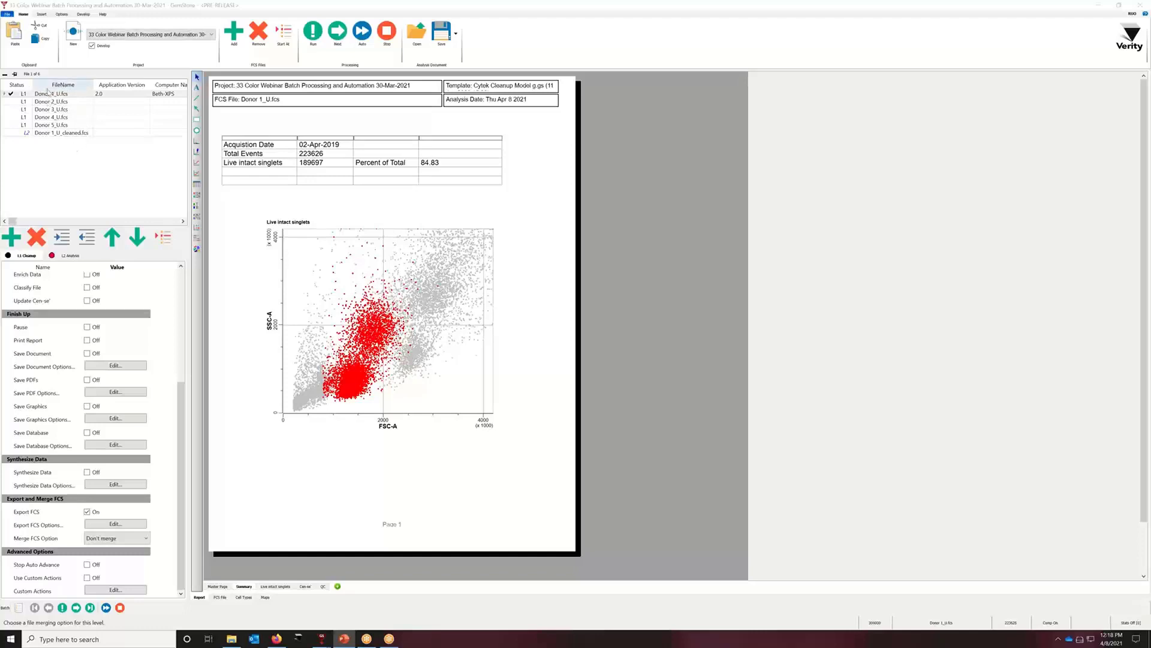
Indent Donor 2_U.fcs in the batch list by two levels to add a third processing level, L3.
click(51, 102)
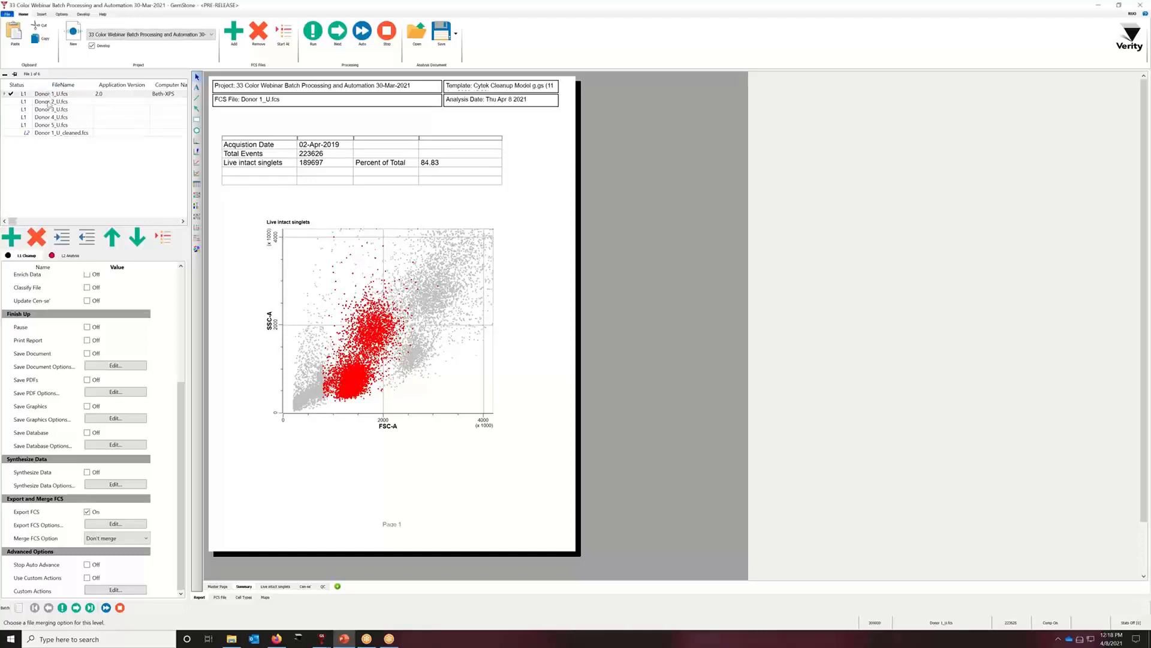
click(63, 239)
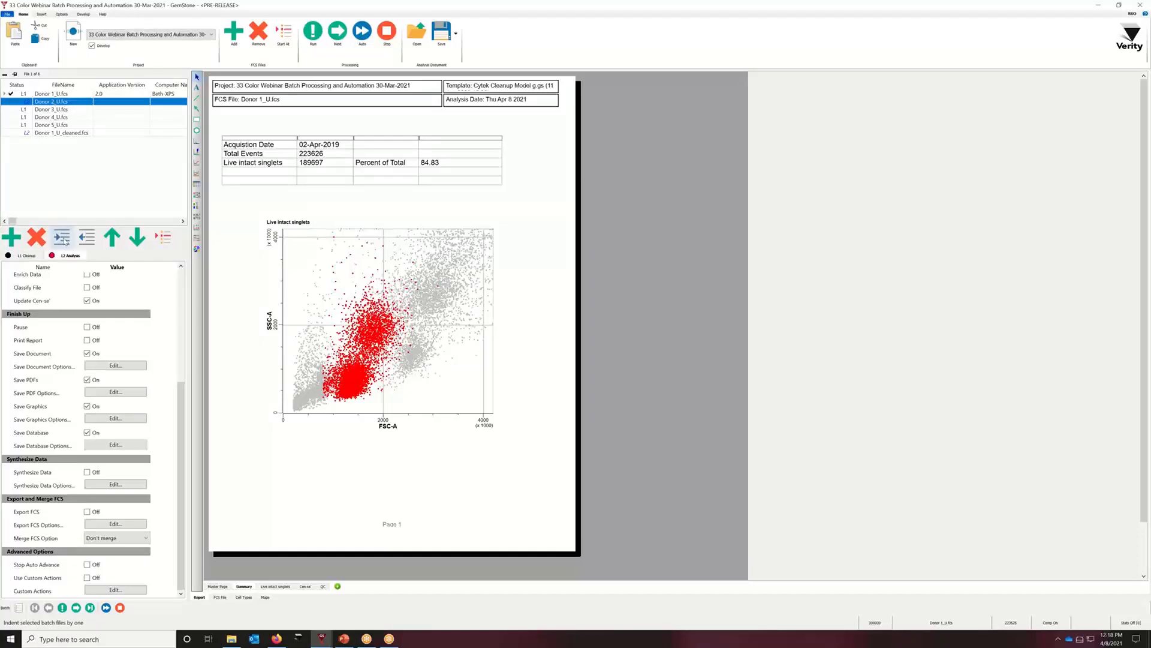
click(62, 239)
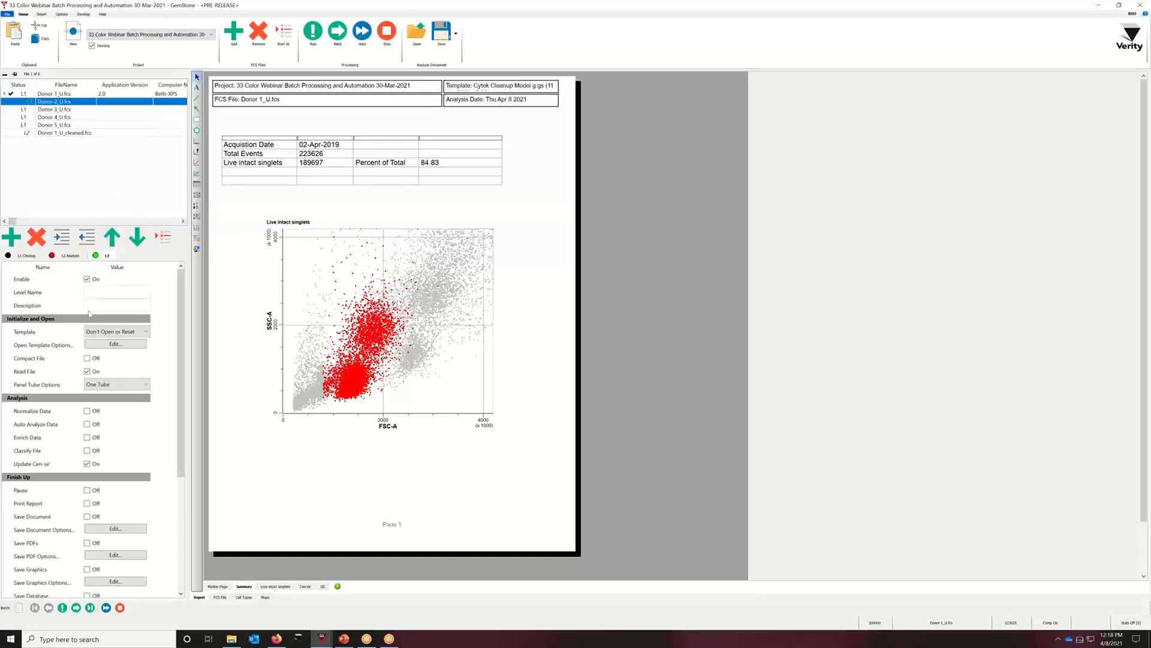
Set the L3 level's Template to Open, leaving its name and description blank, and return to the L2 Analysis level's settings.
click(112, 291)
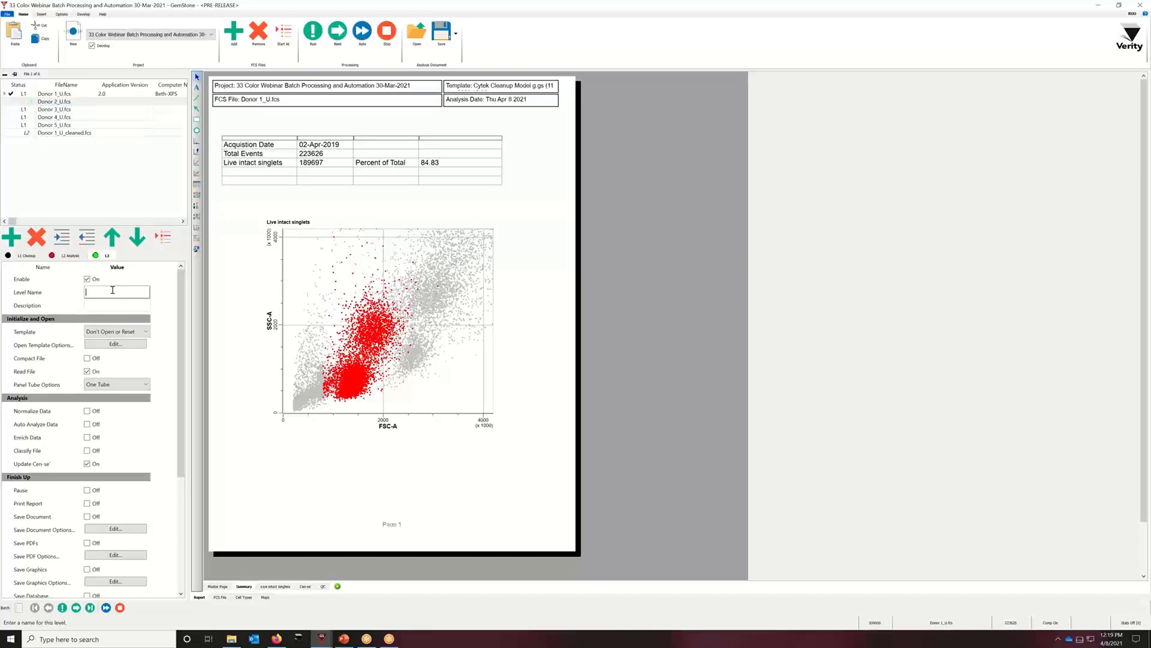
click(108, 309)
click(132, 333)
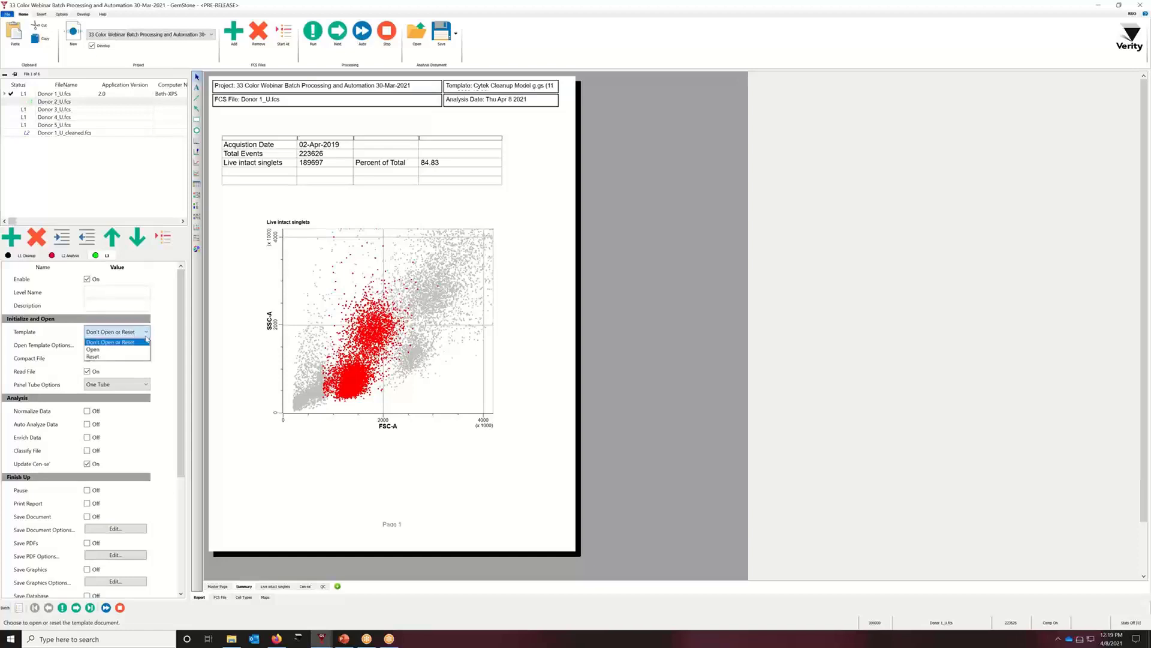
click(138, 349)
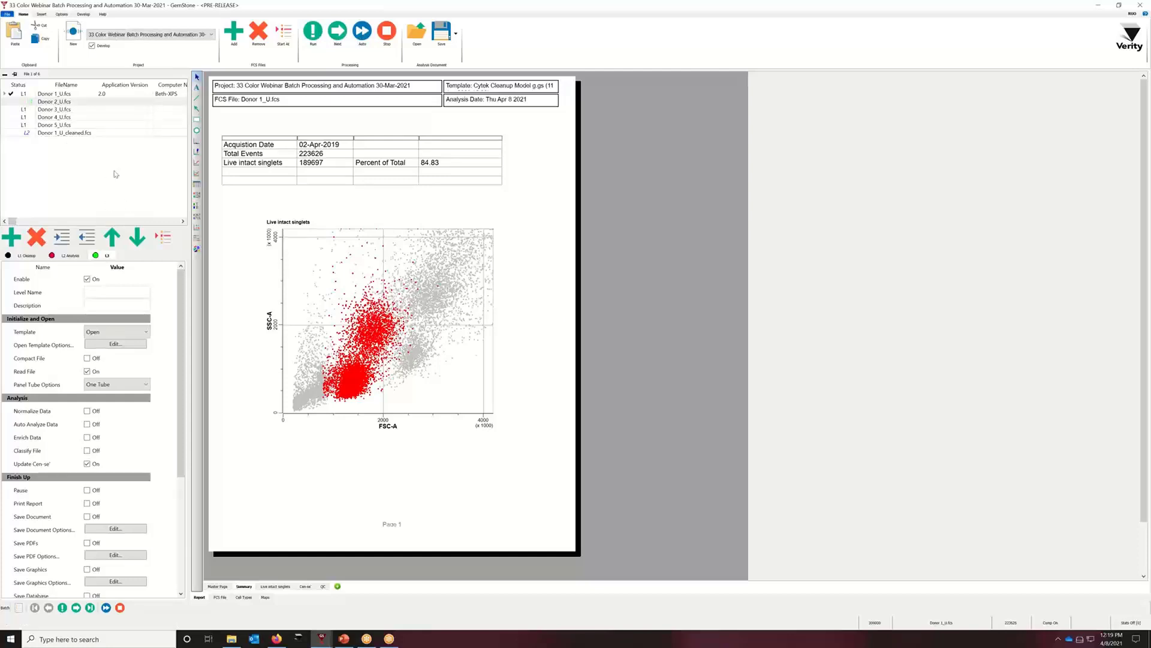
click(70, 255)
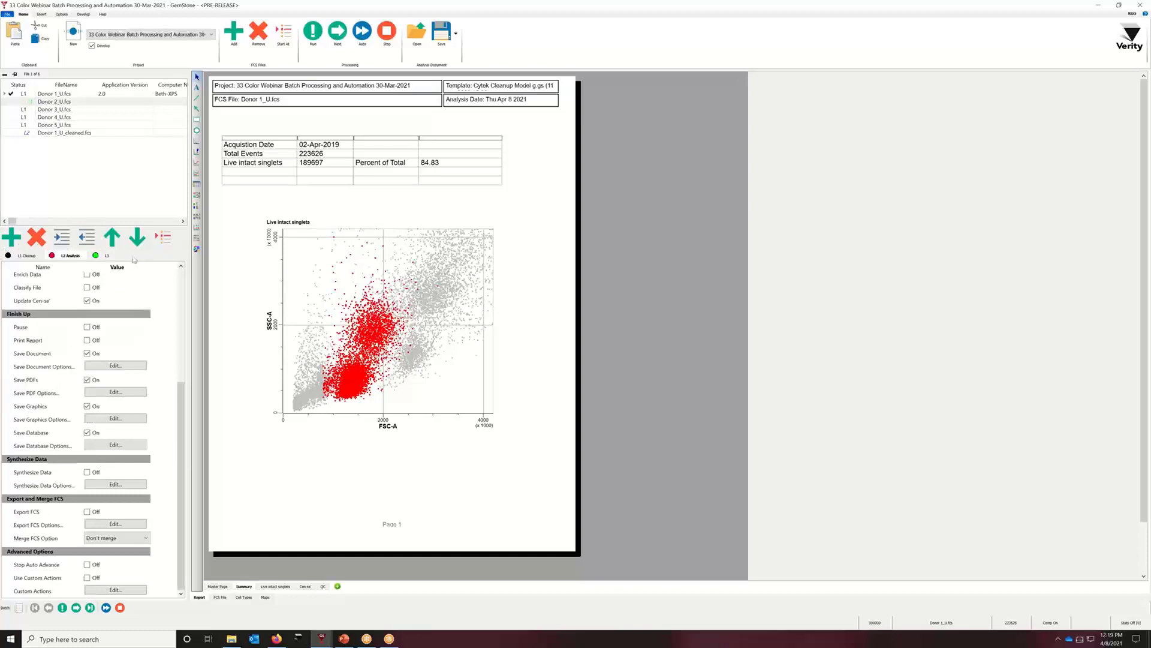
Try to delete the L3 processing level while Donor 2_U.fcs is still assigned to it.
click(107, 256)
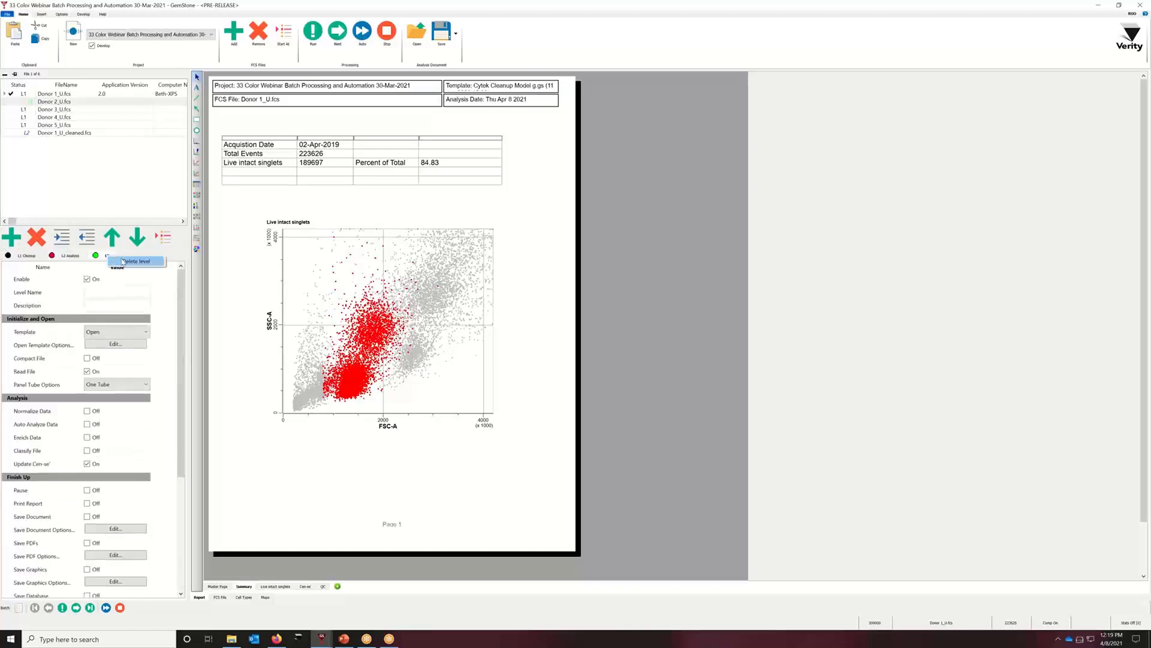
key(Delete)
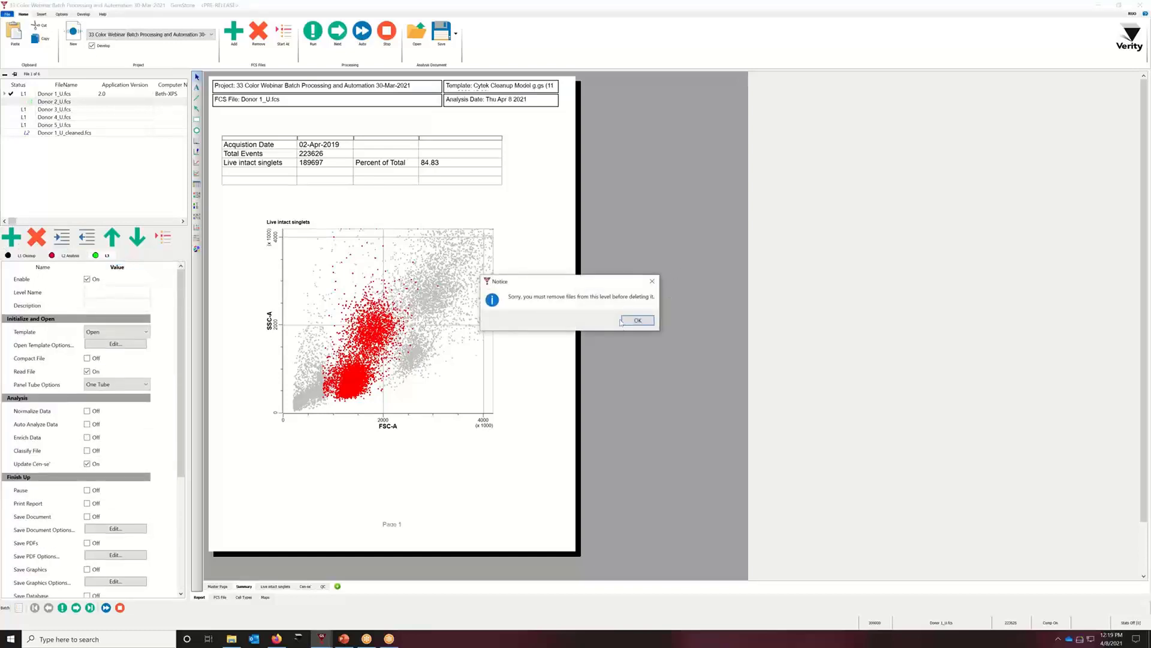
click(631, 321)
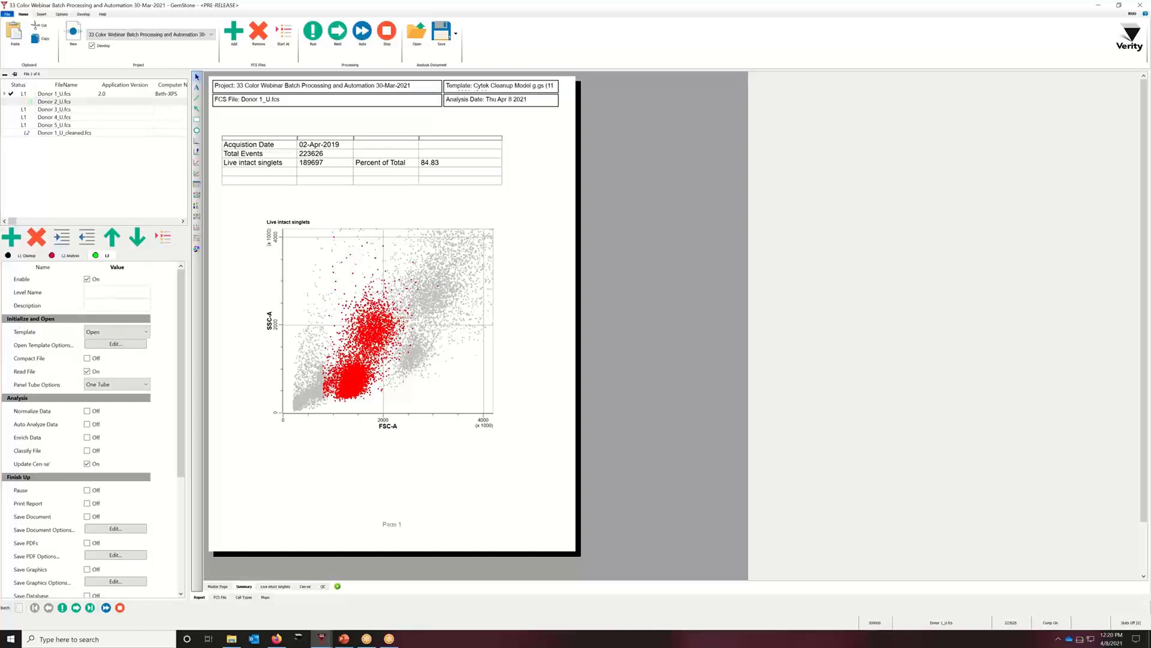
key(alt+Tab)
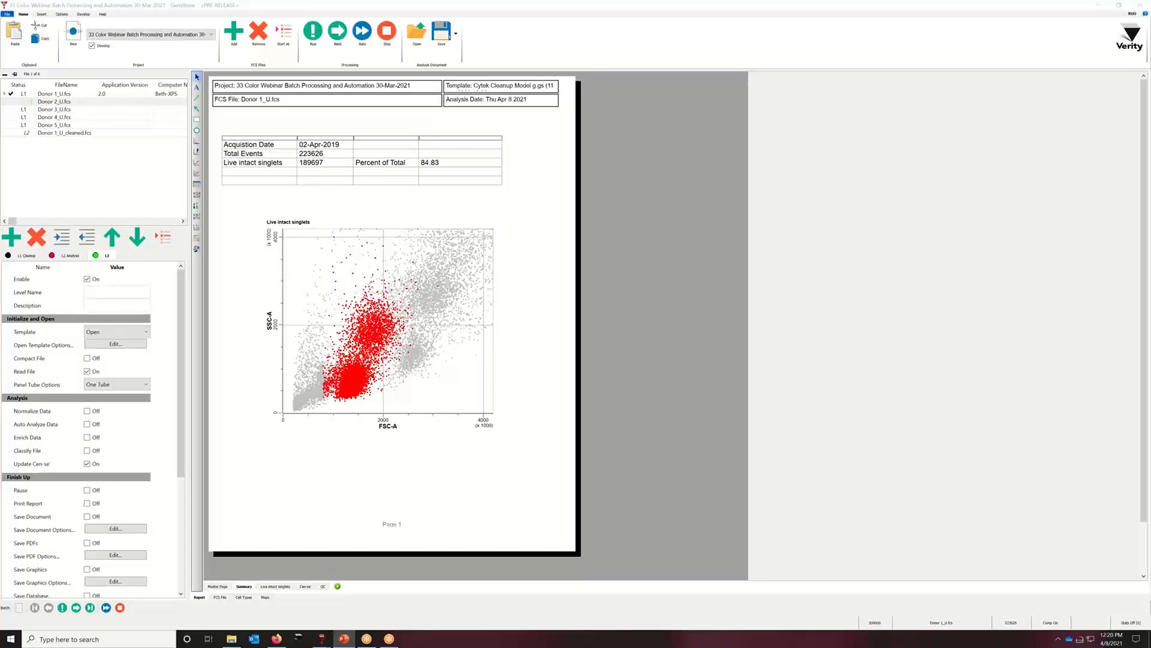
Save the 33-color batch processing project, declining to save the model template.
click(86, 15)
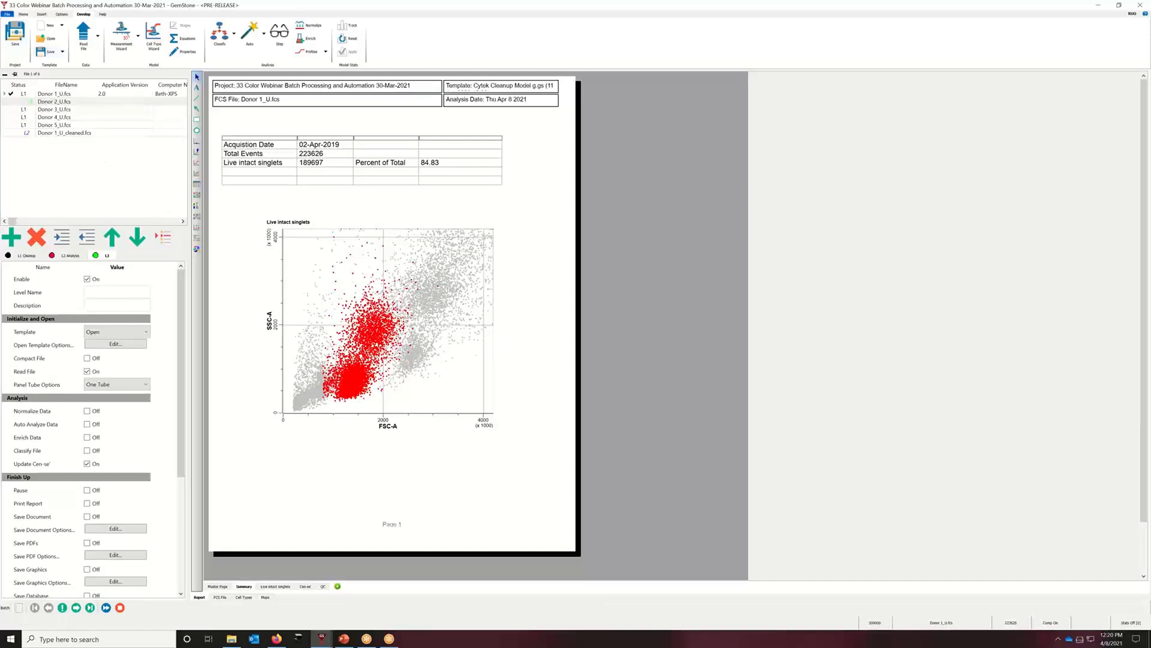
click(17, 34)
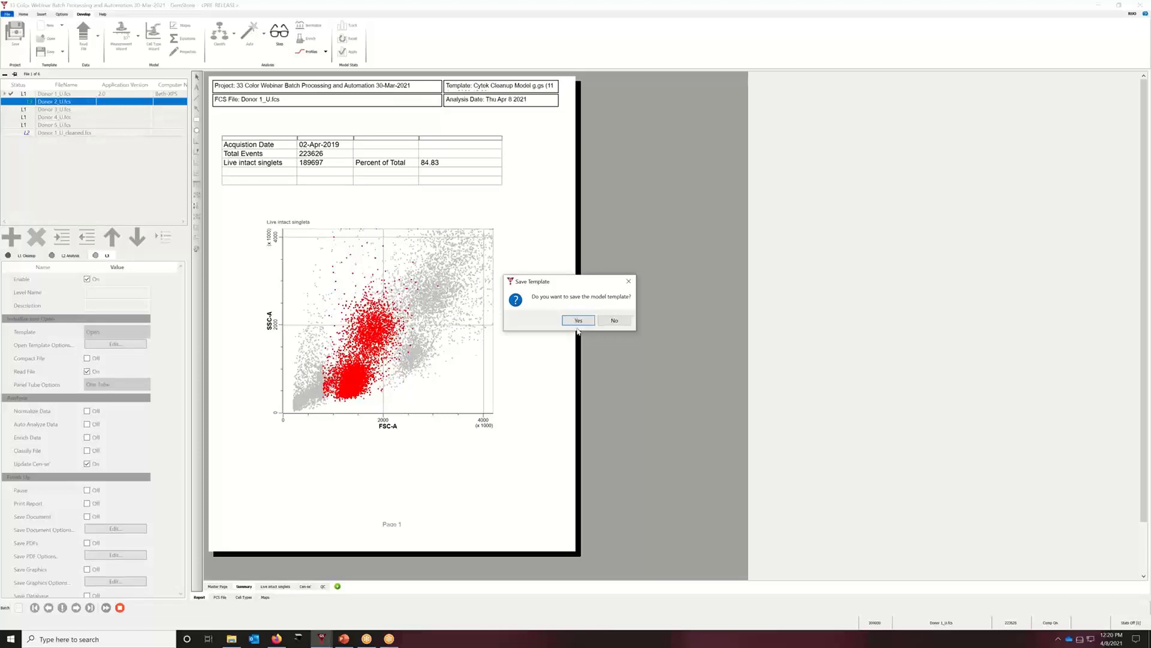
click(614, 322)
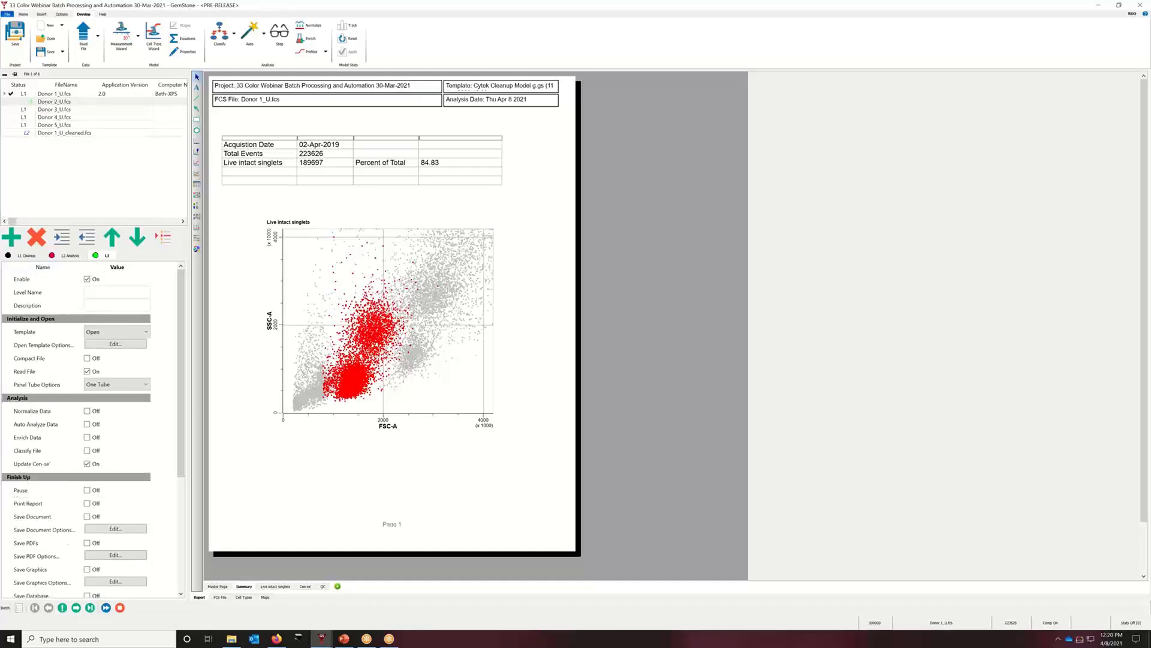
key(alt+Tab)
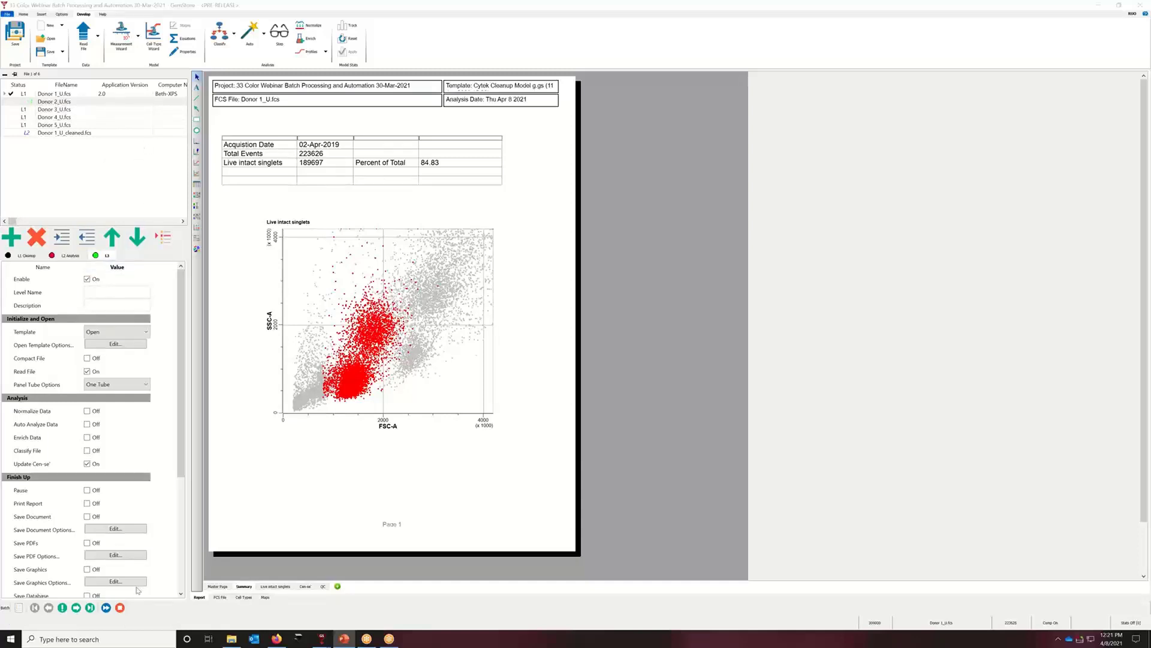
View the batch controls' list of FCS files and close it without choosing another file.
click(19, 608)
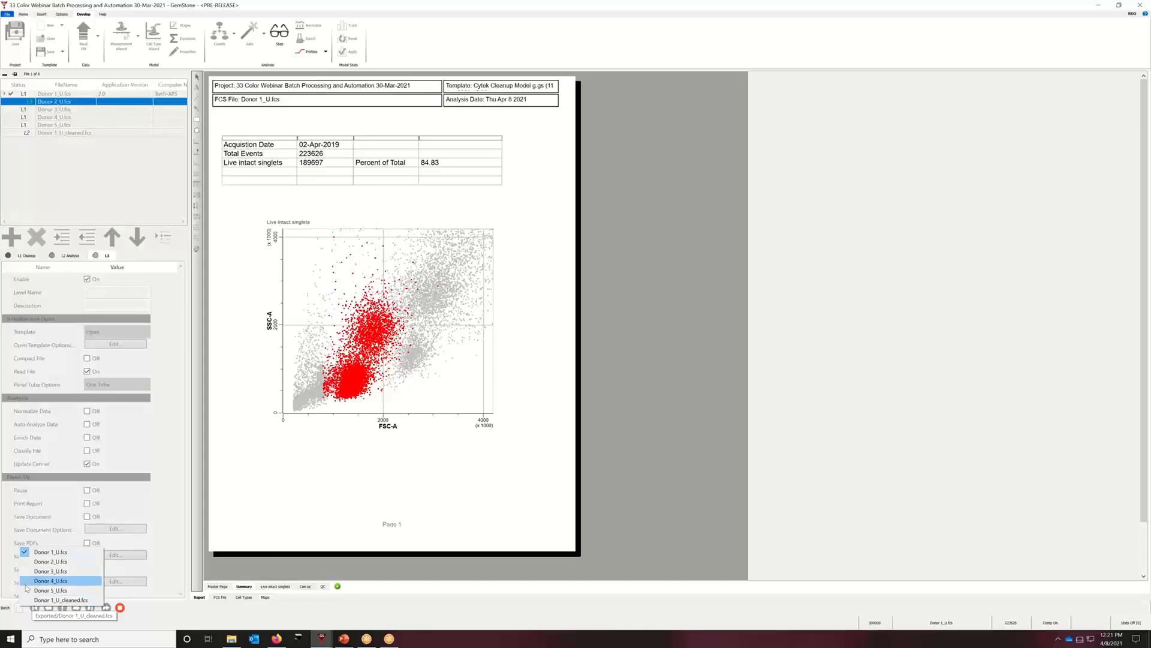
click(158, 621)
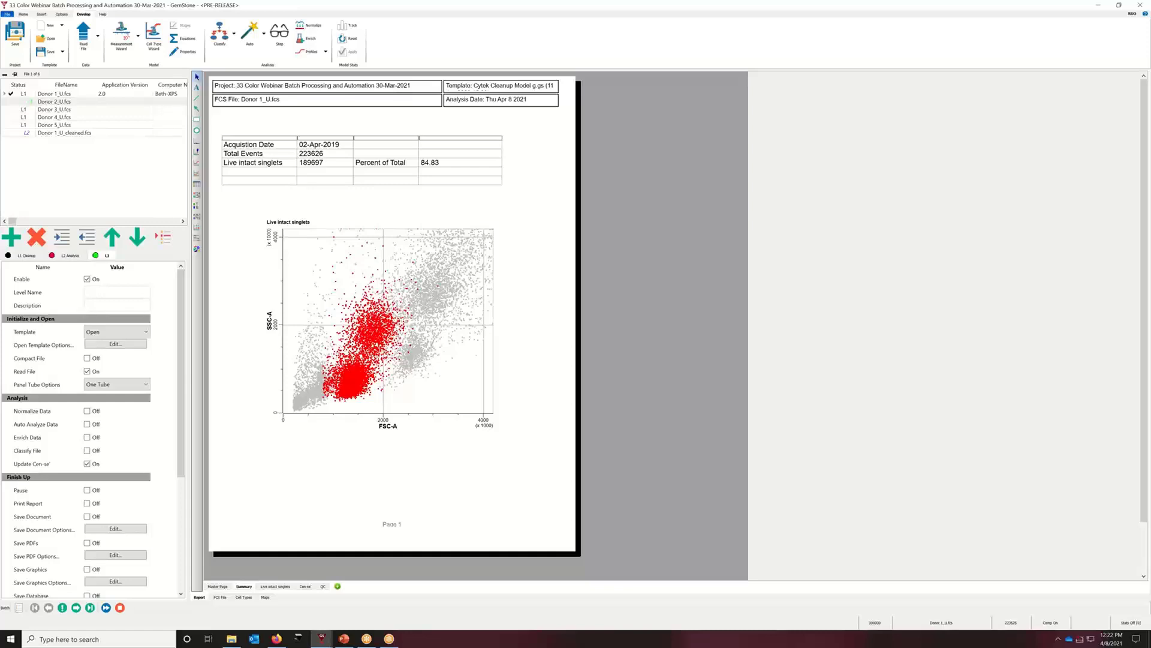
key(alt+Tab)
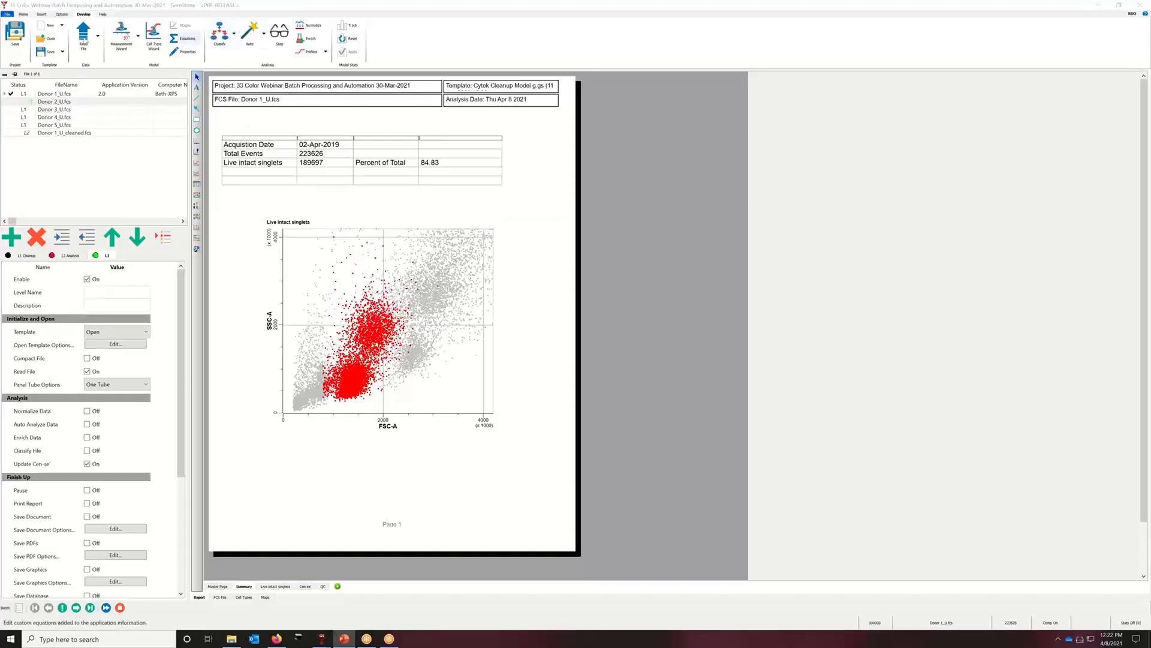
Clear the processing flags in the batch list and run Donor 1_U.fcs through the L1 Cleanup level again.
click(26, 14)
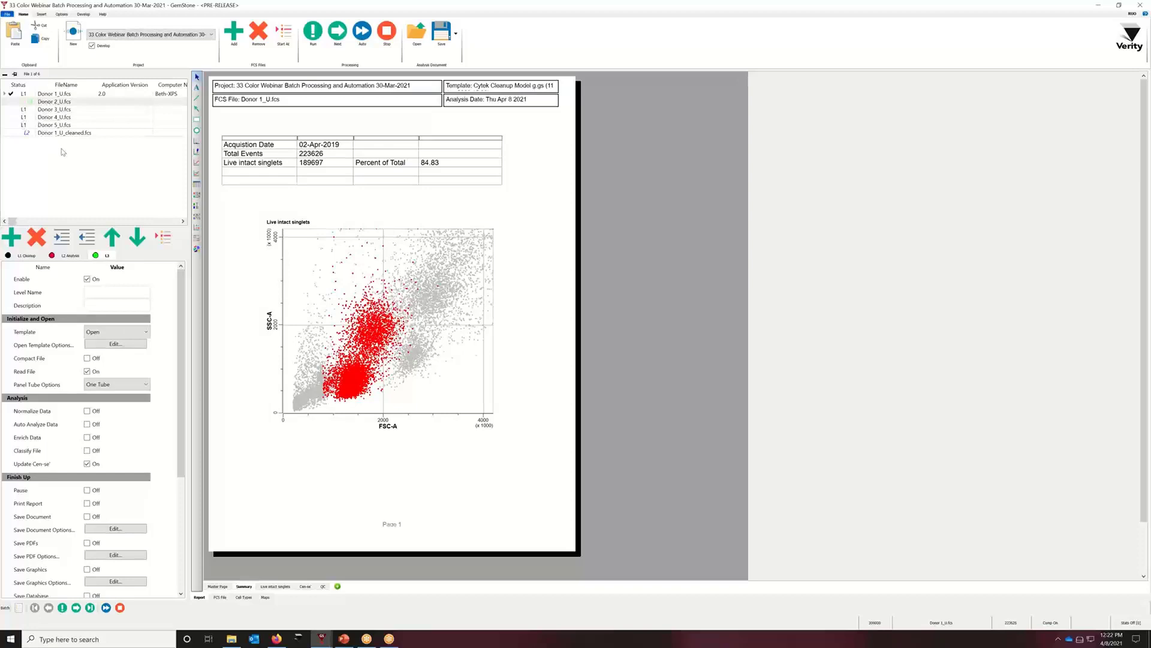
right_click(89, 171)
click(135, 184)
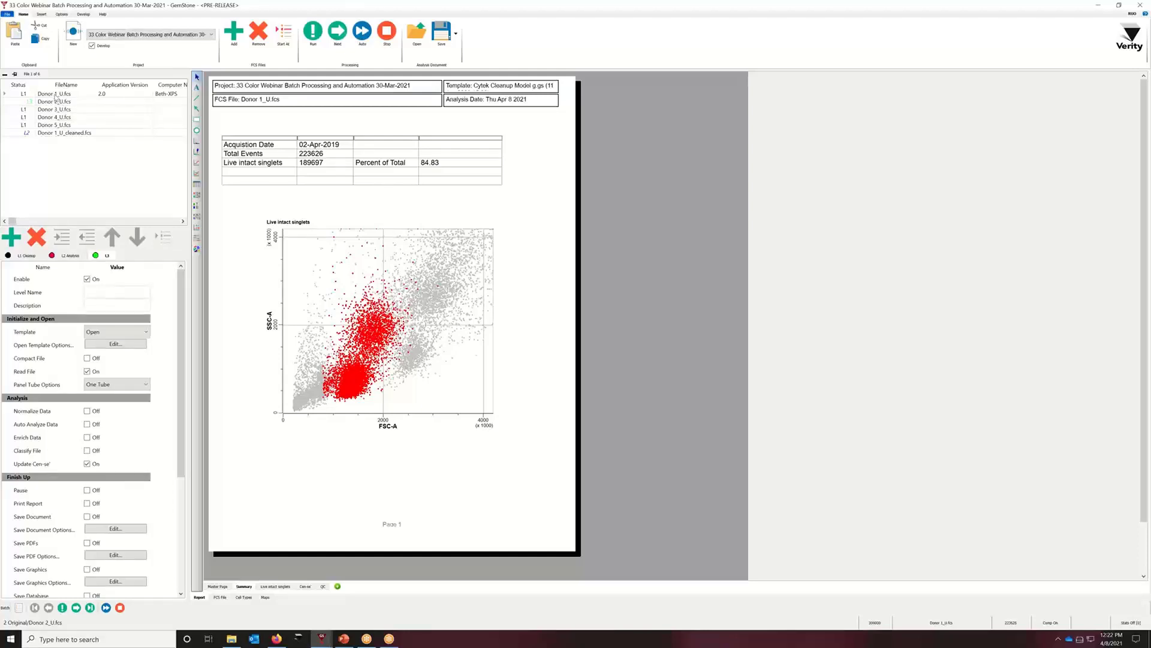
double_click(57, 95)
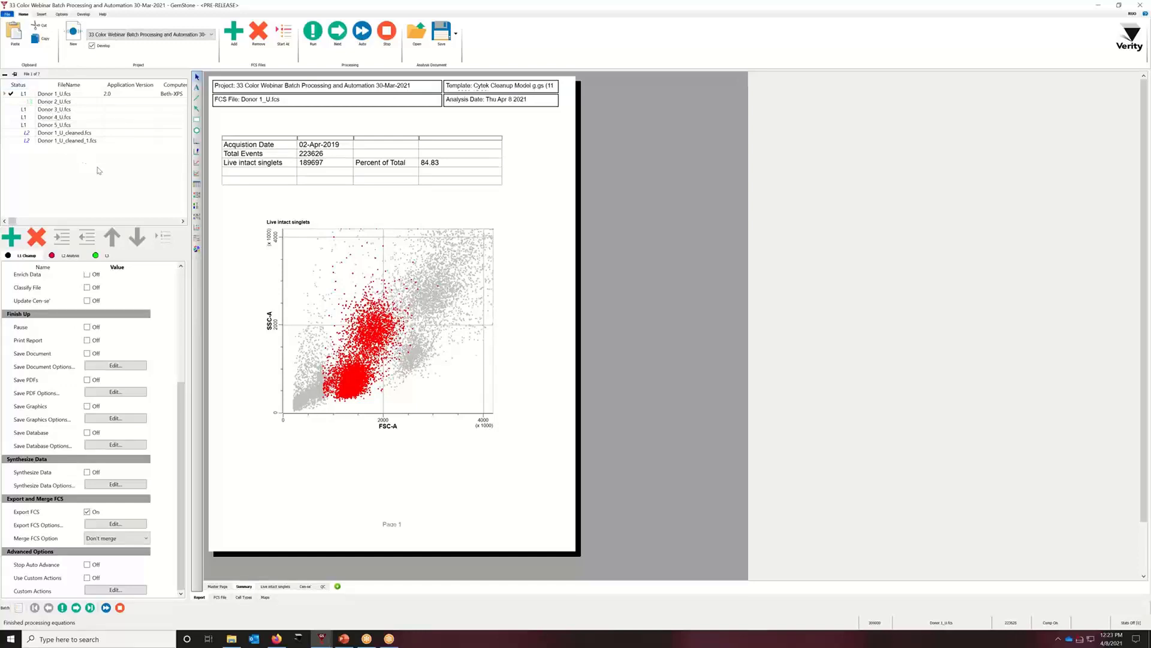
Review the commands available for the batch list and turn off the project's Develop mode.
right_click(98, 170)
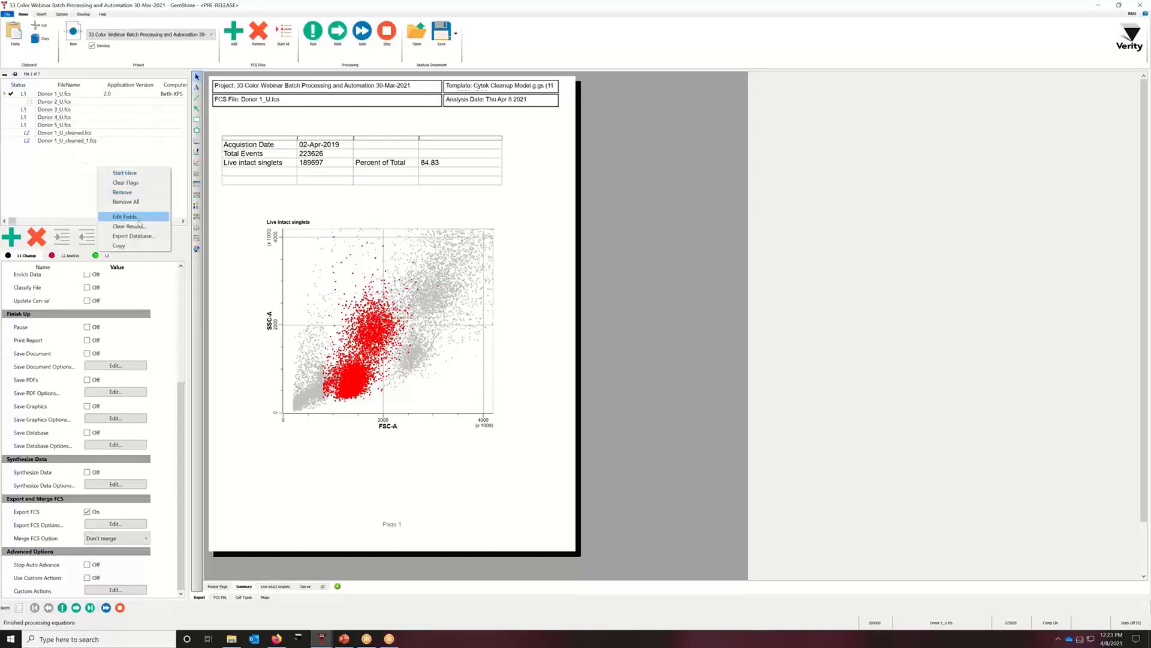
click(54, 171)
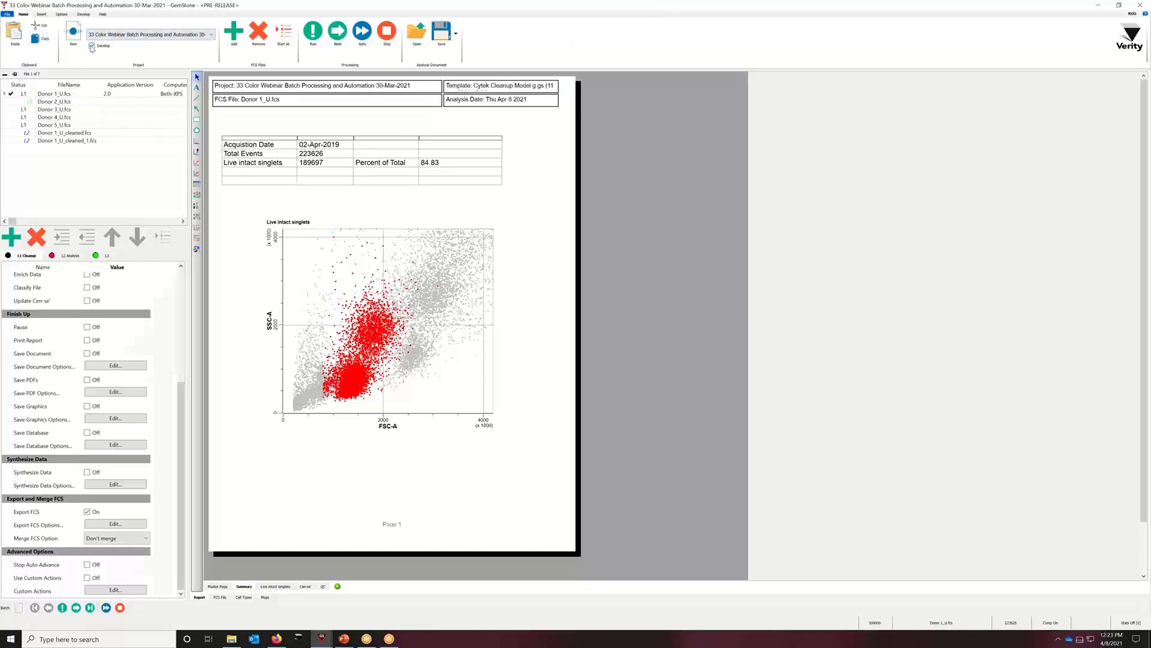
click(92, 46)
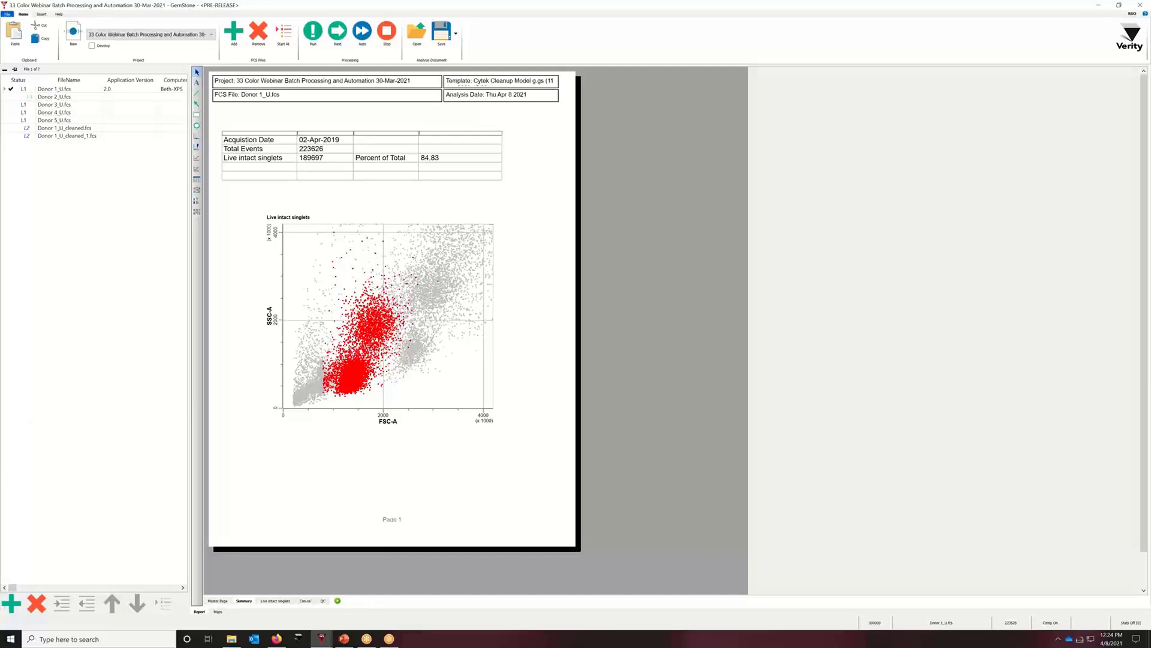
key(alt+Tab)
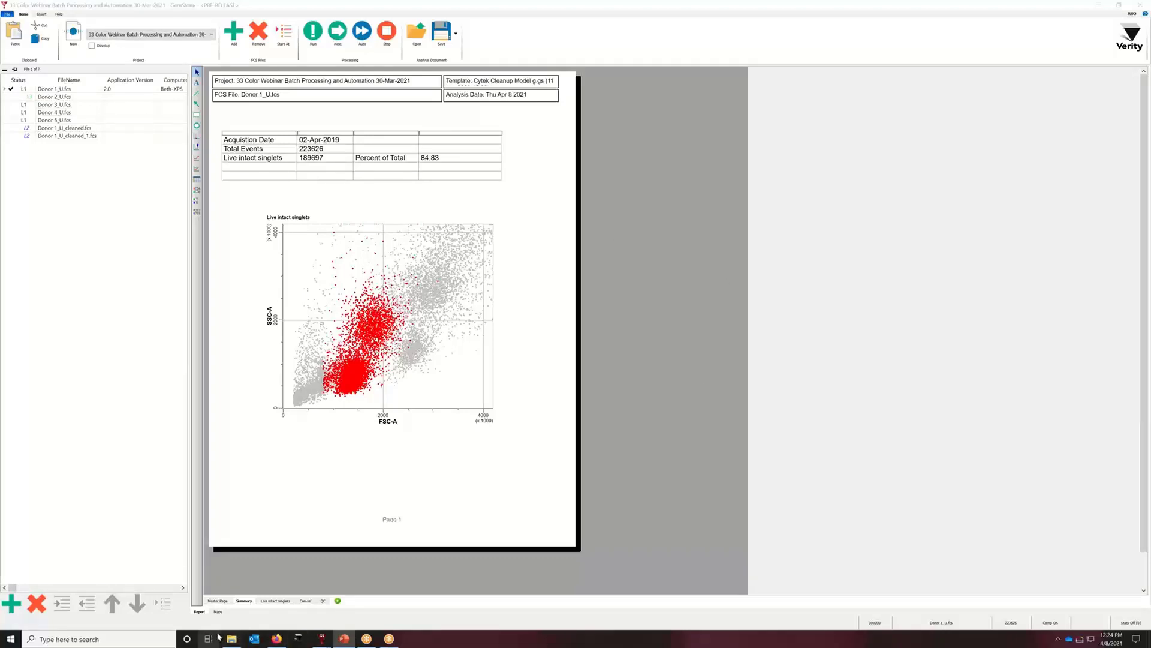
Switch to File Explorer and open the folder 33 Color Webinar Batch Processing and Automation 30-Mar-2021.gsm in GemStone 2.0's Project Library.
click(233, 641)
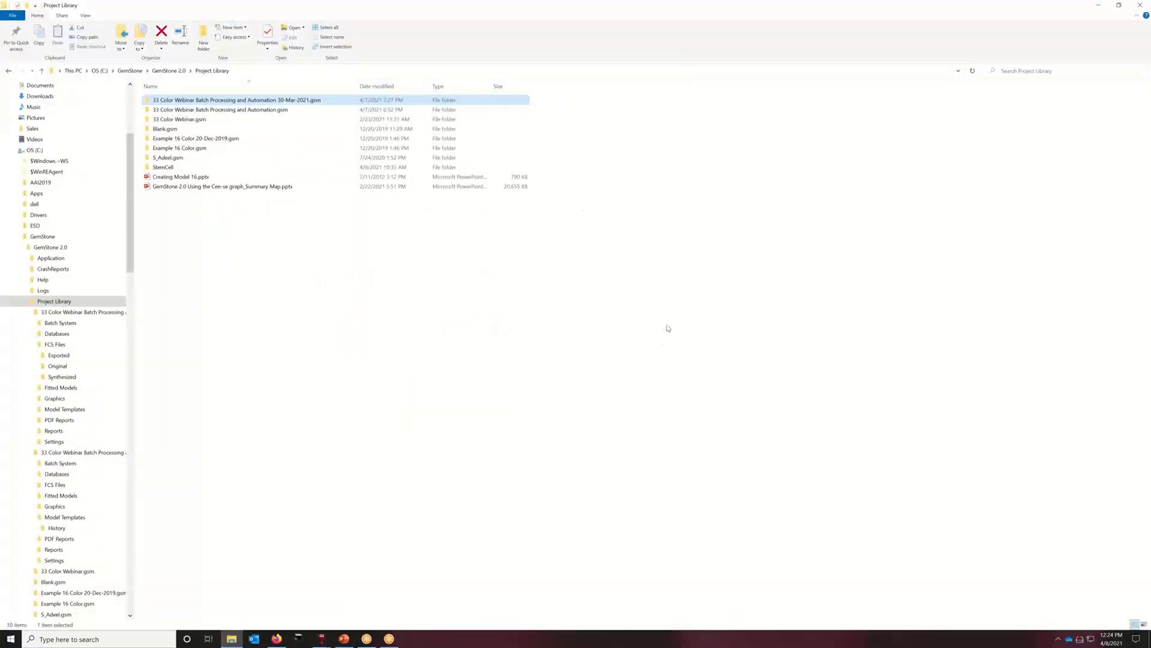
click(180, 71)
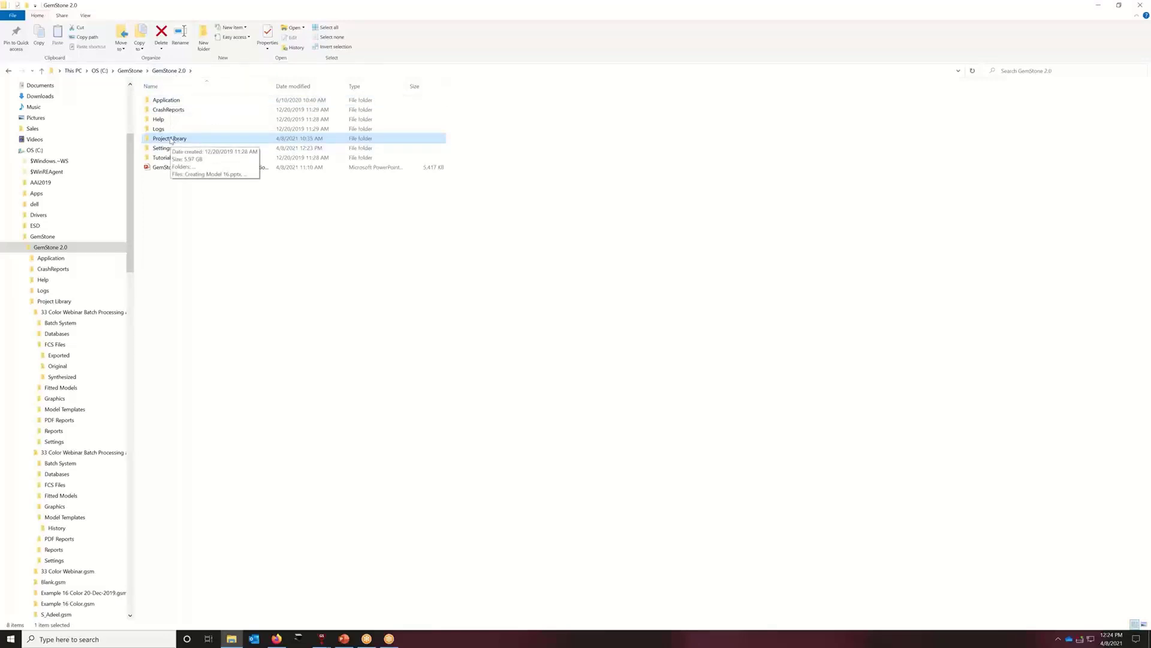
double_click(154, 139)
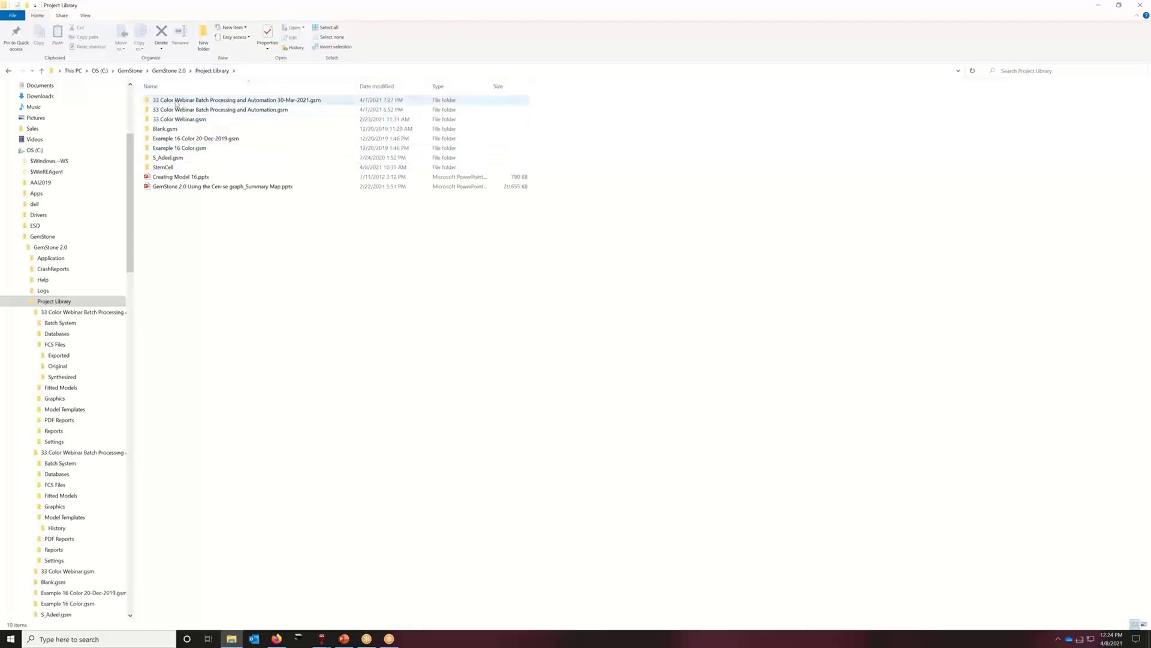
double_click(176, 101)
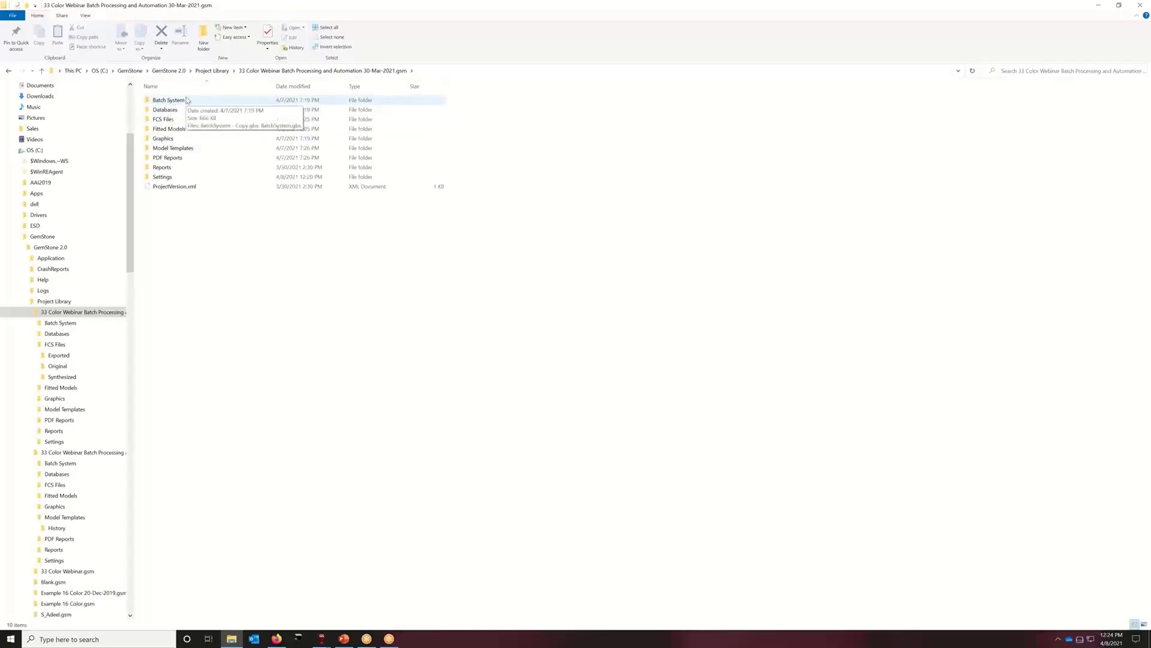
Examine the project's Databases folder and the Exported subfolder of FCS Files, returning to the project folder.
double_click(166, 110)
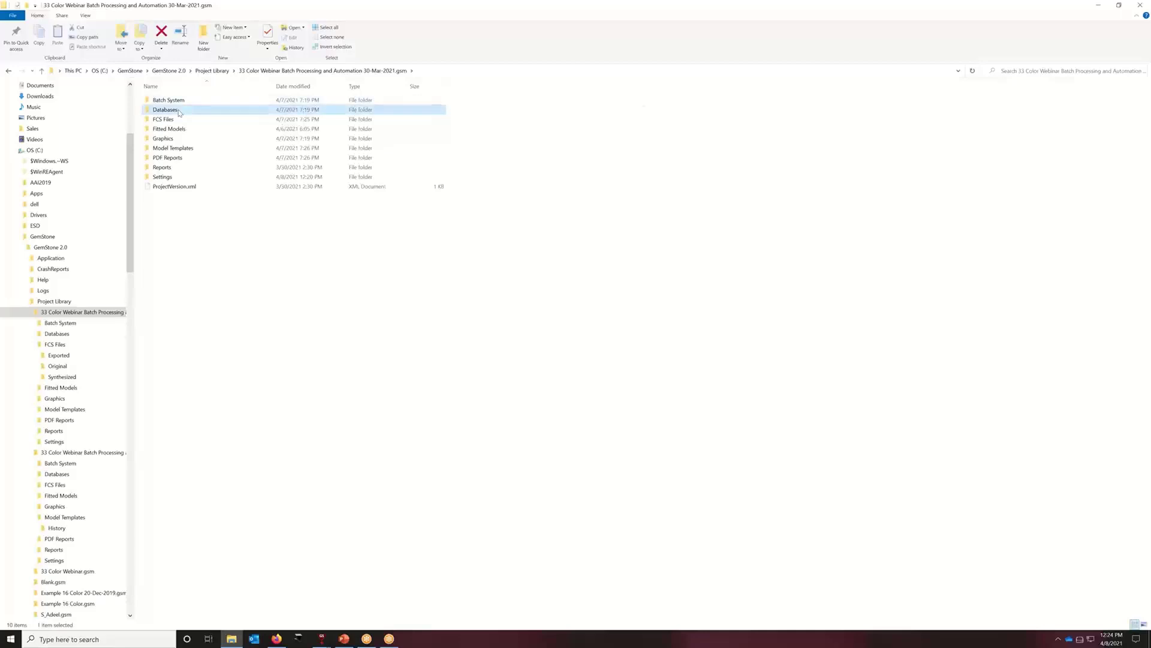
click(360, 73)
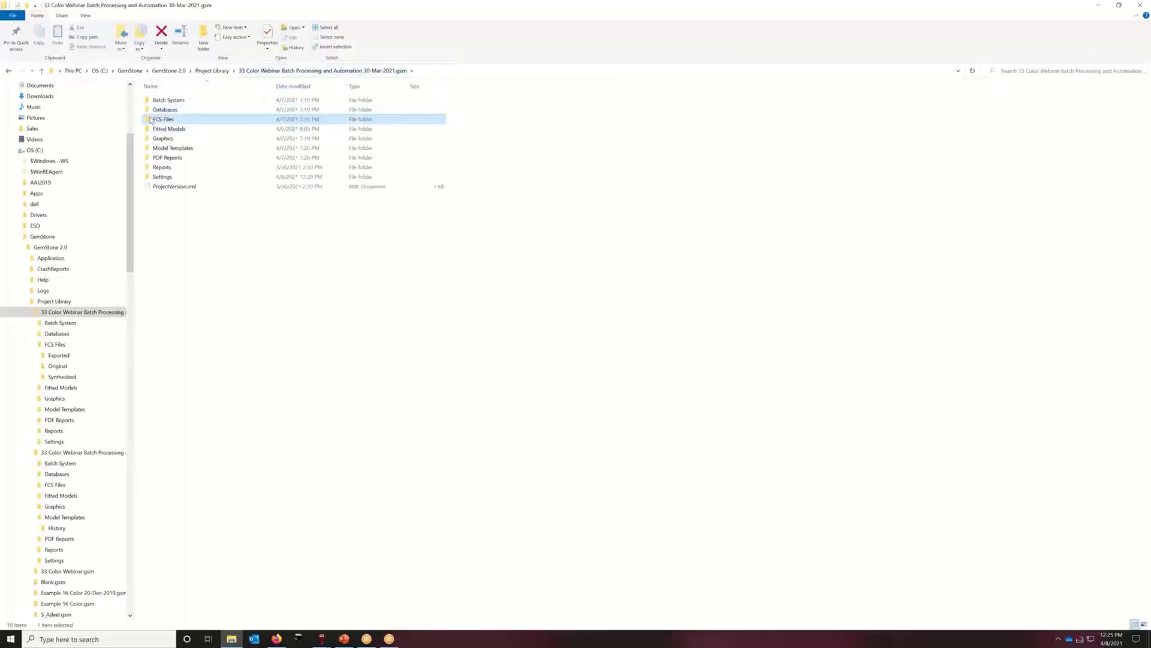
double_click(157, 119)
click(157, 103)
double_click(157, 101)
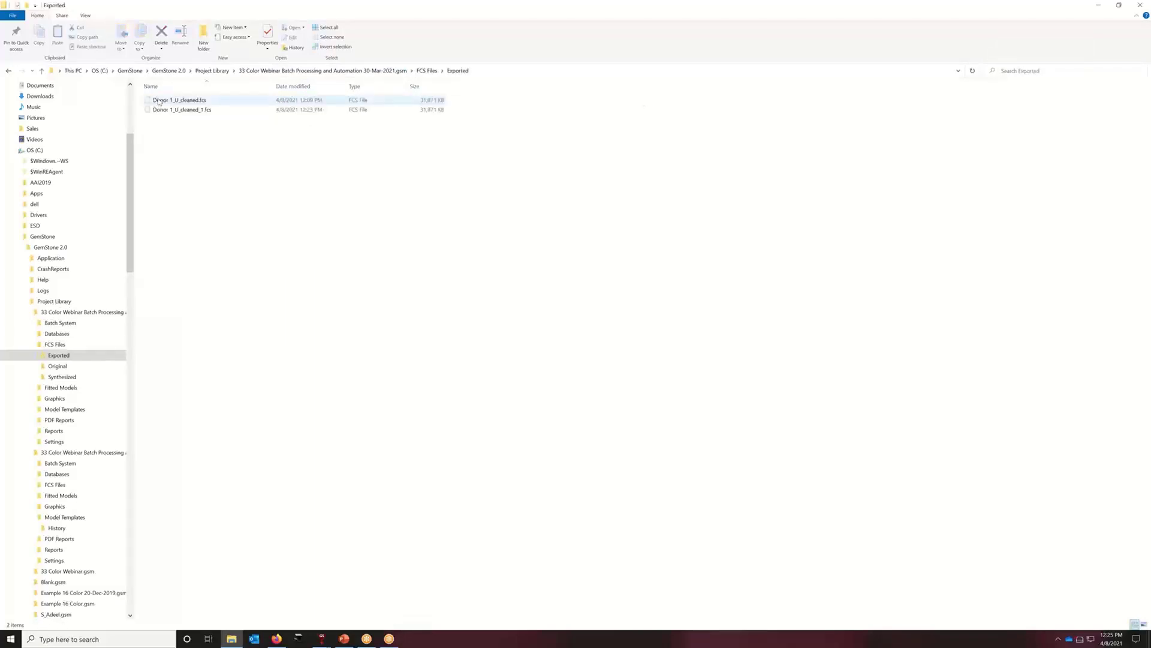
click(367, 72)
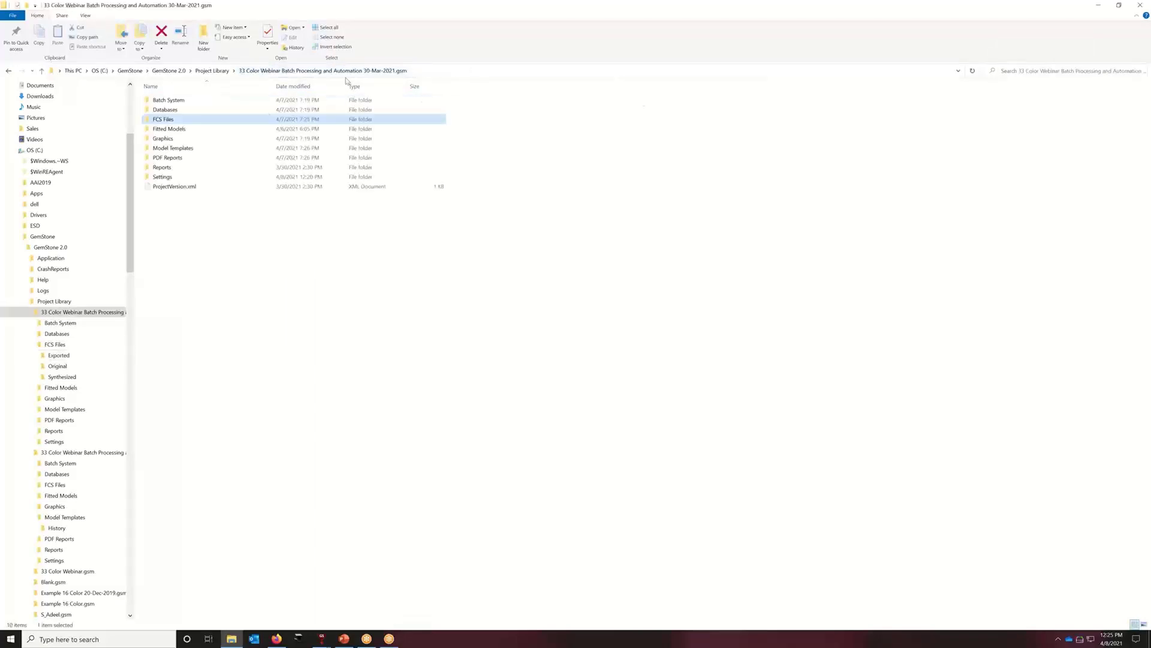
Examine the project's Fitted Models, Graphics and Model Templates folders, returning to the project folder.
double_click(162, 129)
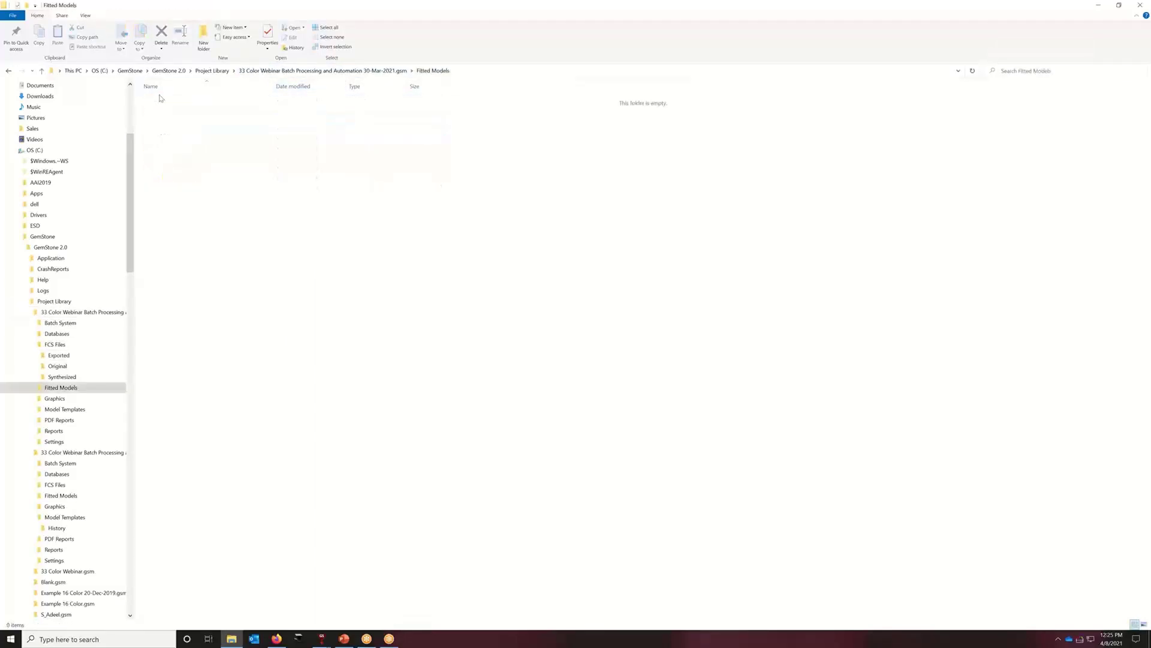
click(380, 72)
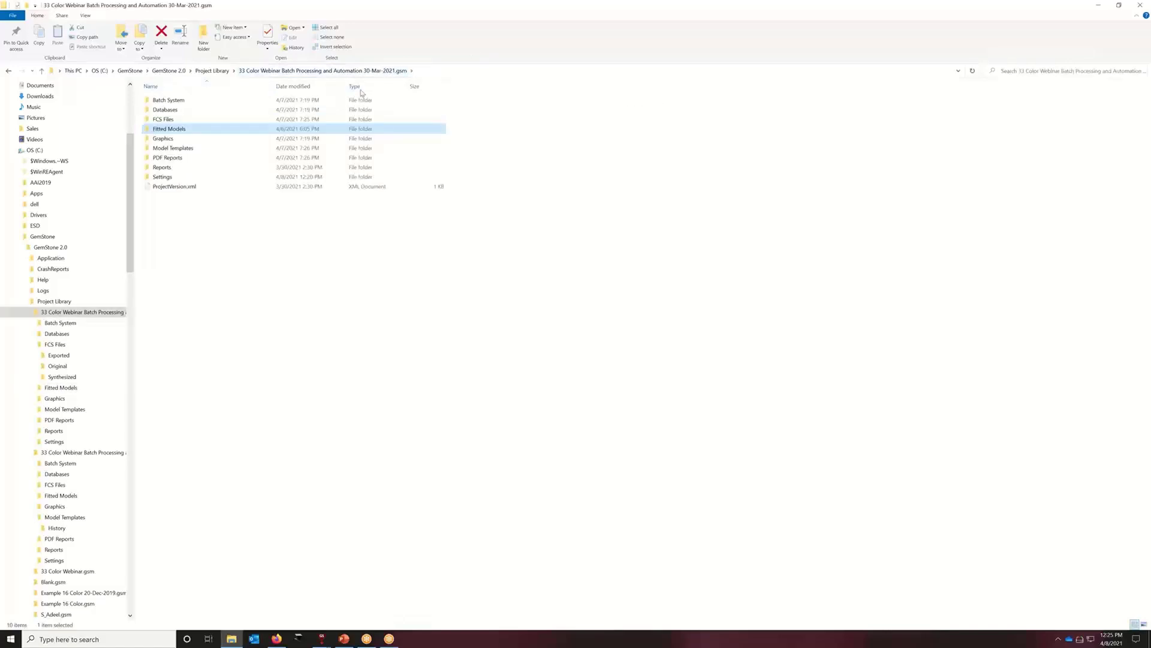
double_click(163, 138)
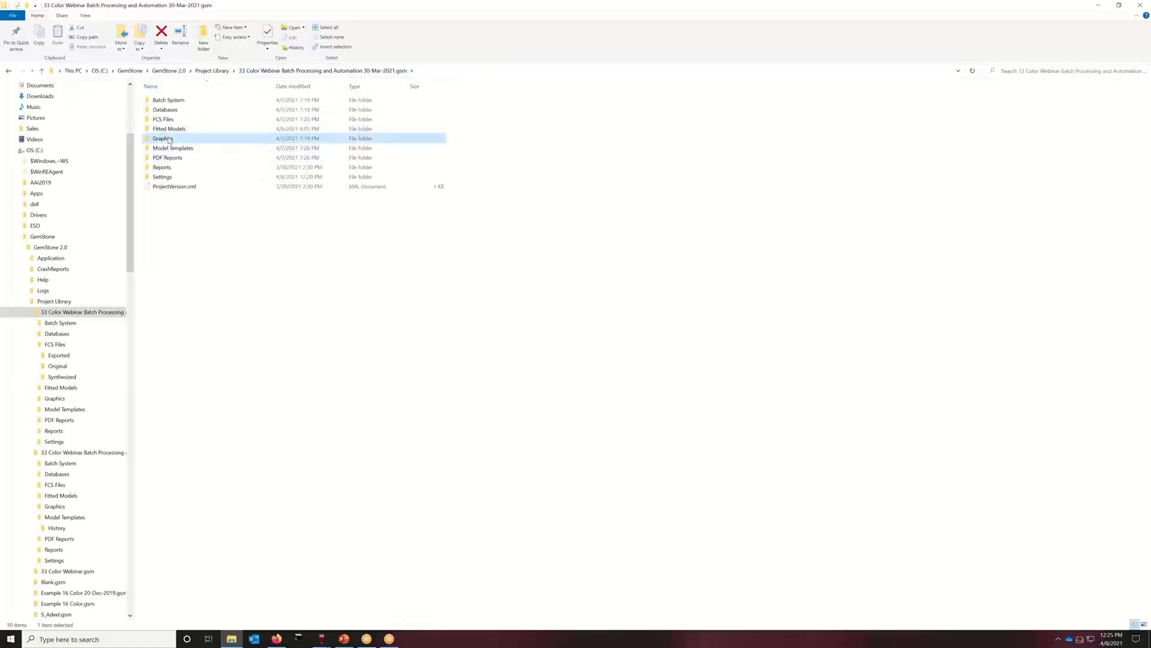
click(376, 70)
click(191, 148)
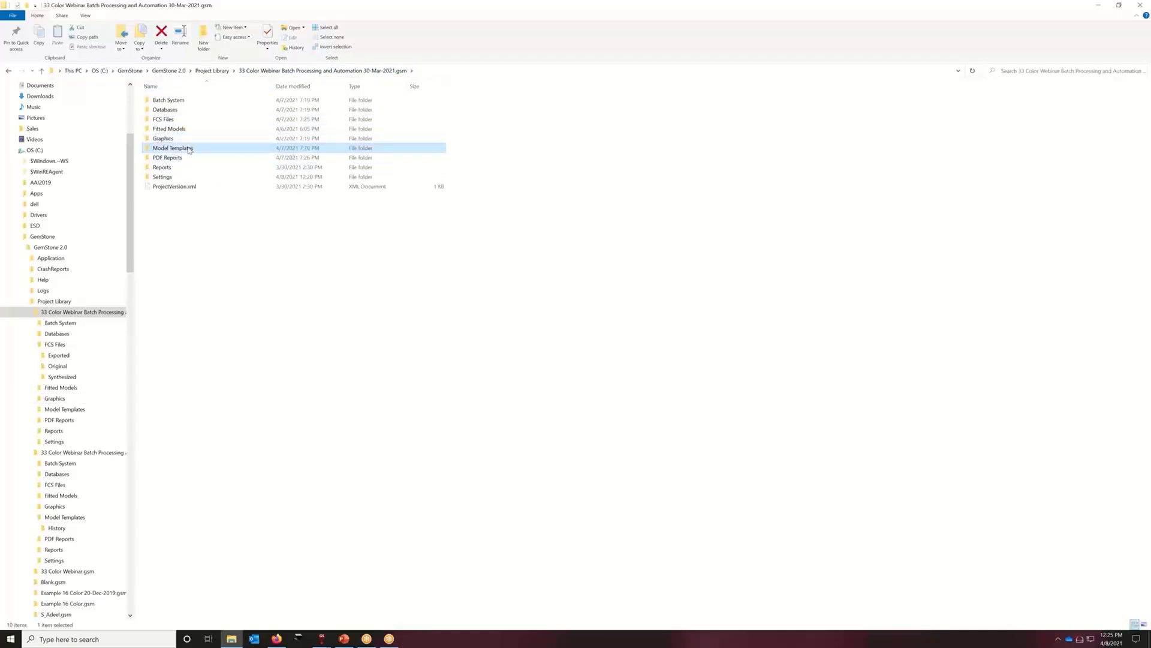
double_click(189, 149)
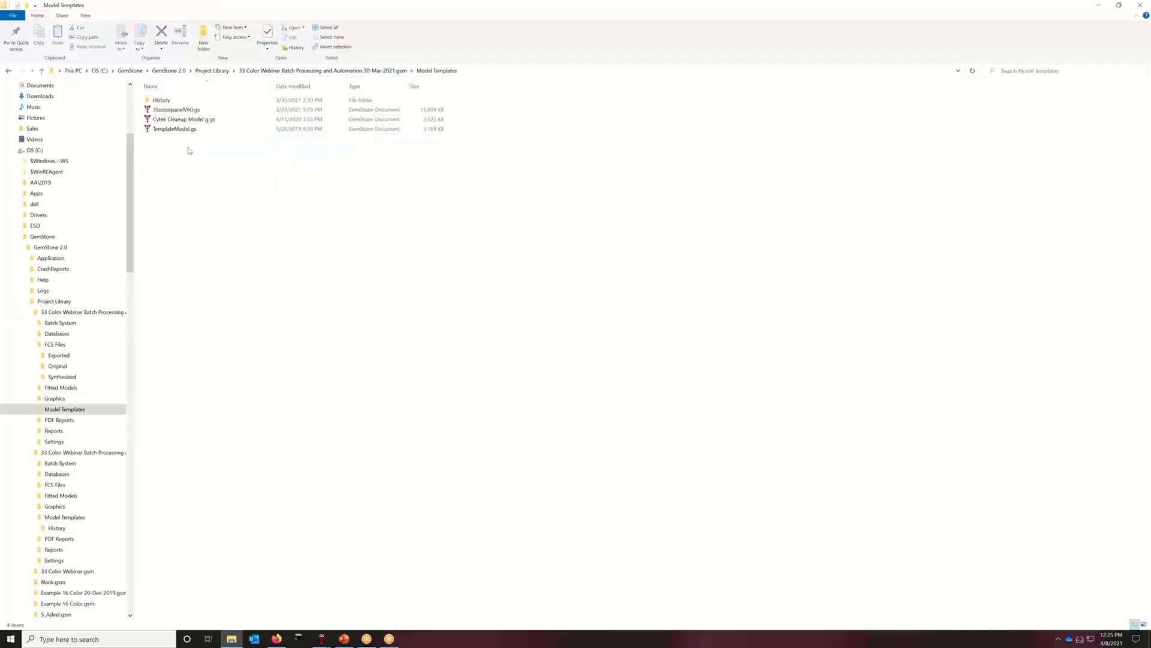
click(395, 70)
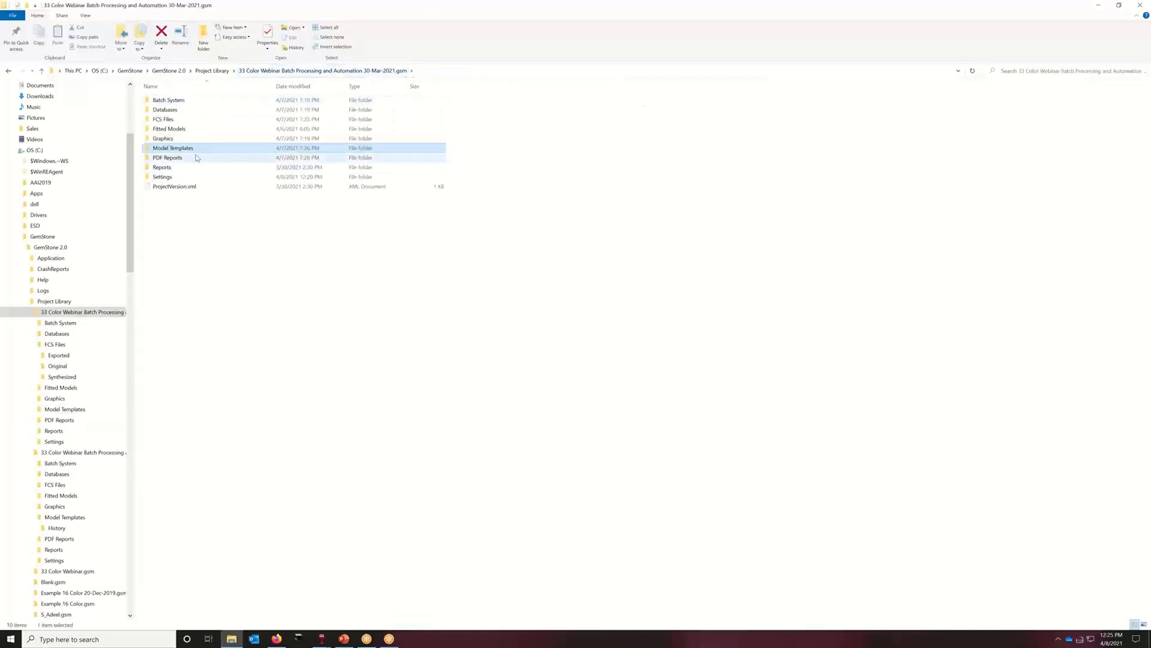
Open the PDF Reports folder of the project 33 Color Webinar Batch Processing and Automation.gsm in the Project Library.
click(212, 71)
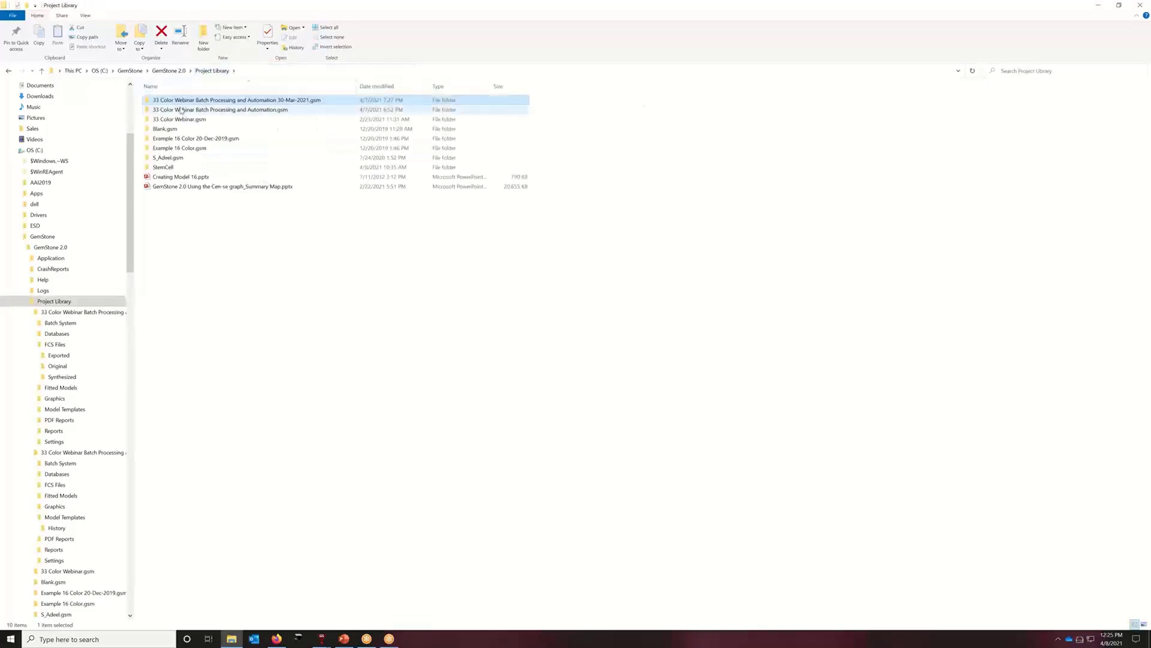
double_click(181, 110)
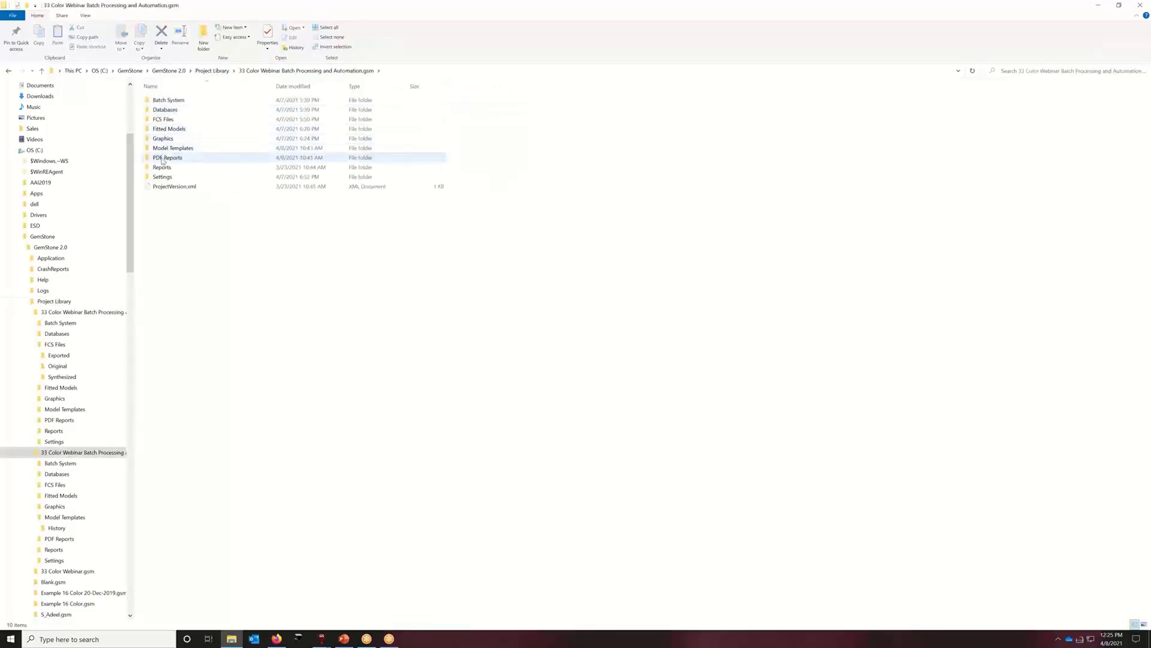
double_click(162, 159)
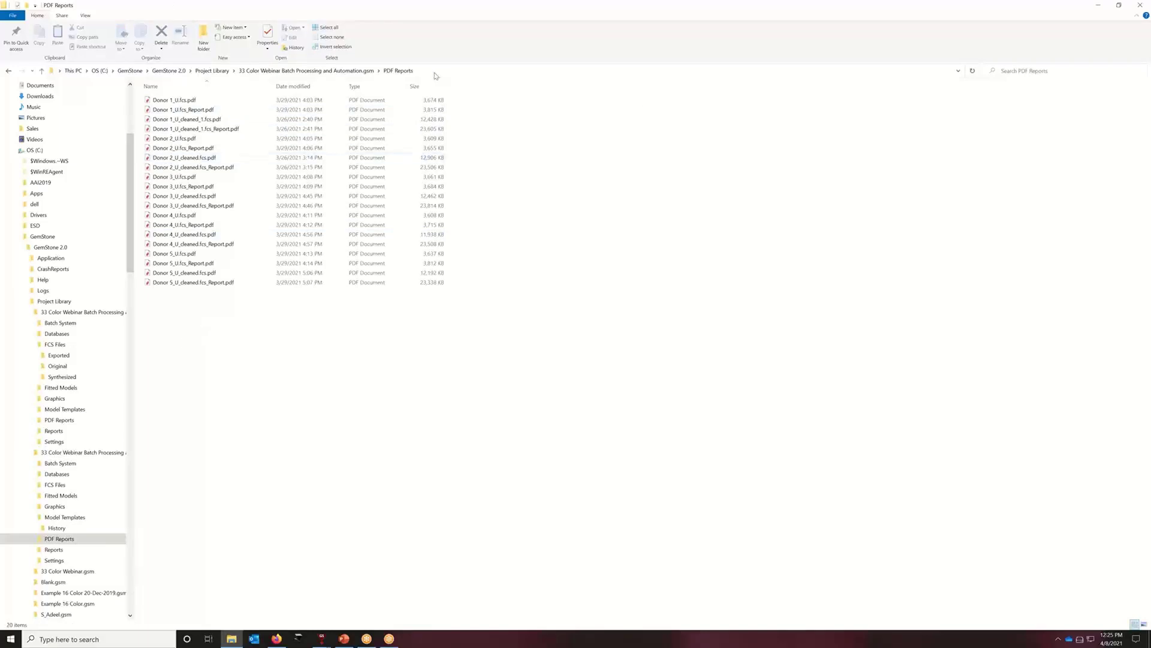
Examine the project's Fitted Models folder in File Explorer and switch back to the 33 Color Webinar Batch Processing and Automation project in GemStone.
click(306, 70)
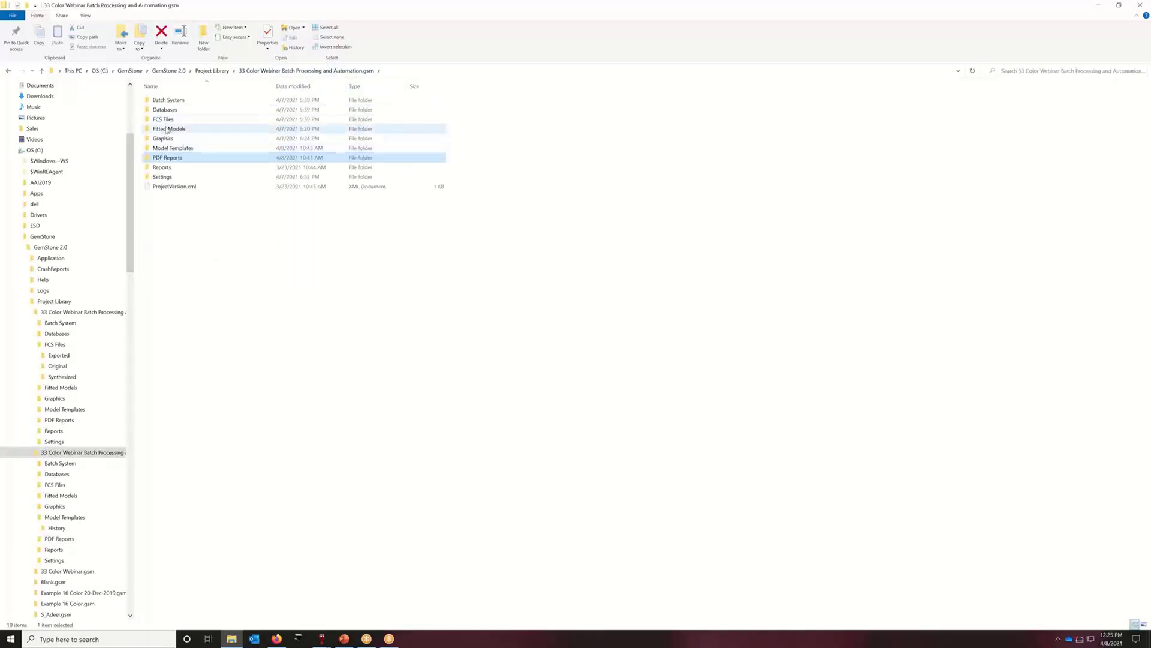
double_click(166, 130)
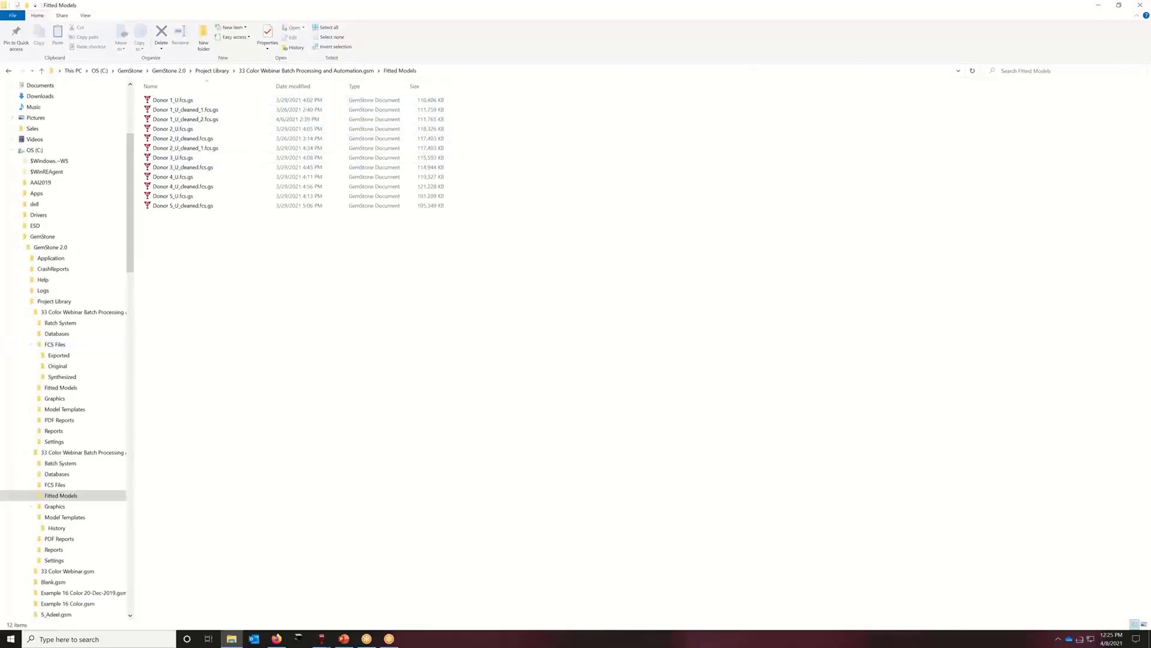
key(alt+Tab)
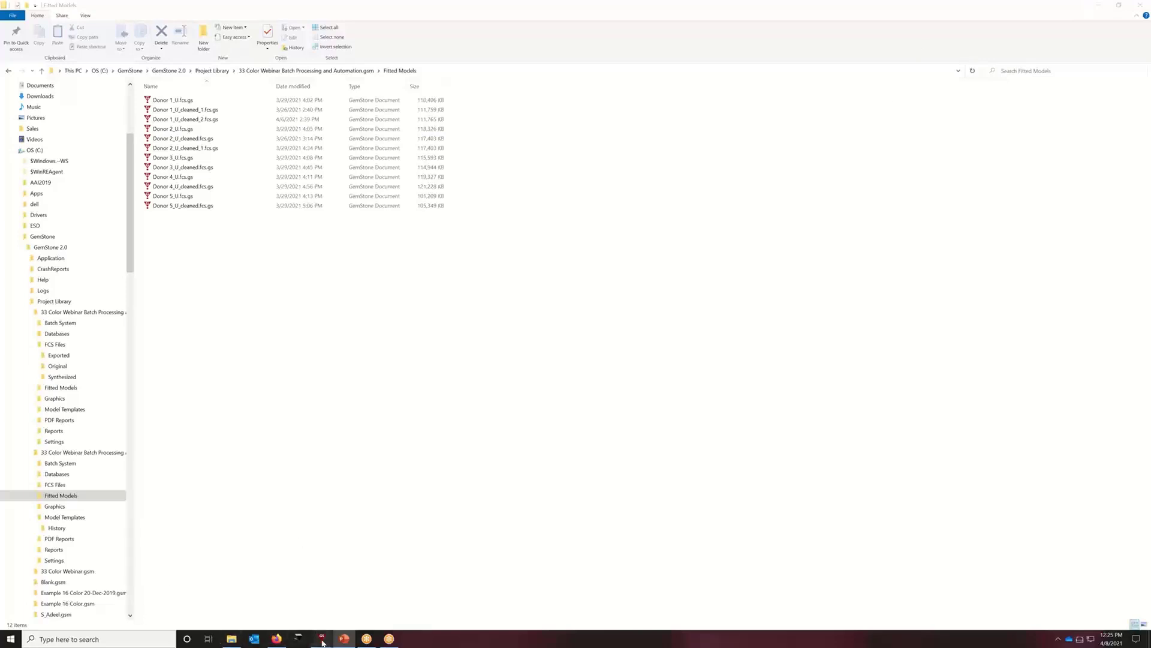
mouse_move(322, 641)
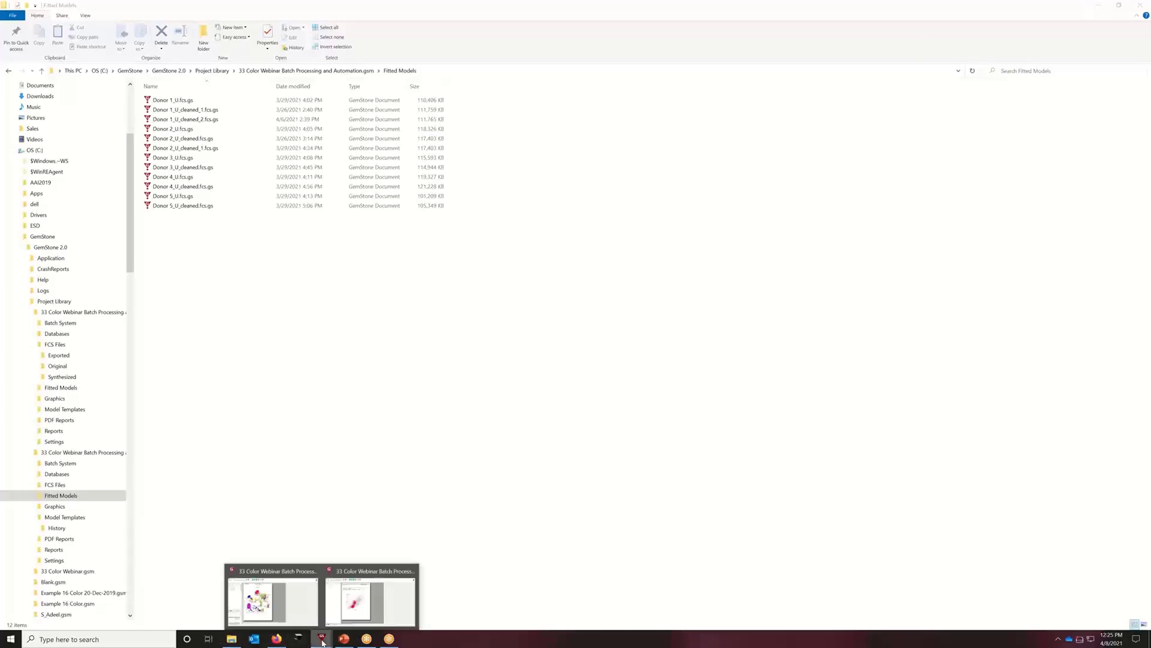
click(302, 604)
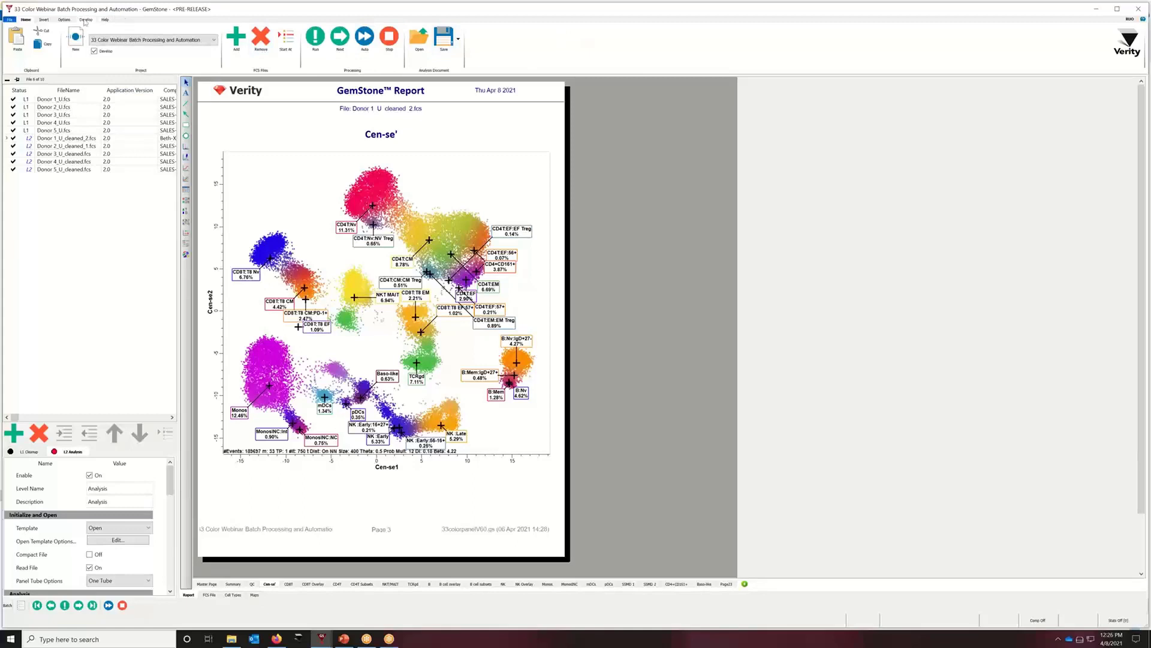
Open the database Information for the current file and enlarge its window to show more sections.
click(64, 20)
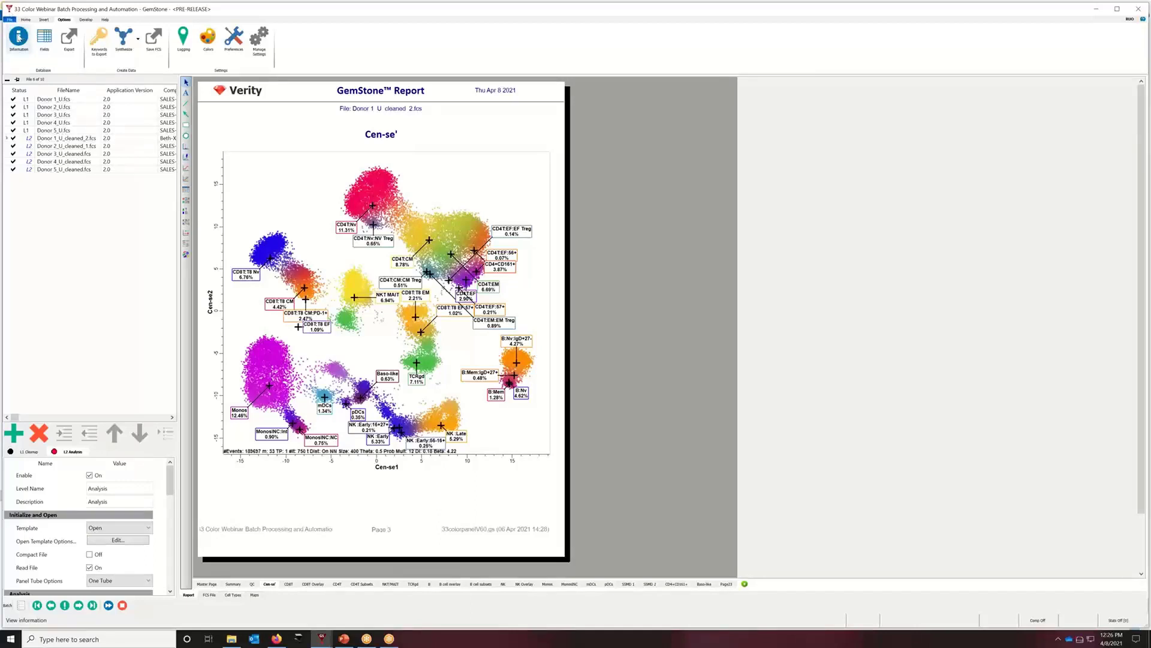
click(19, 38)
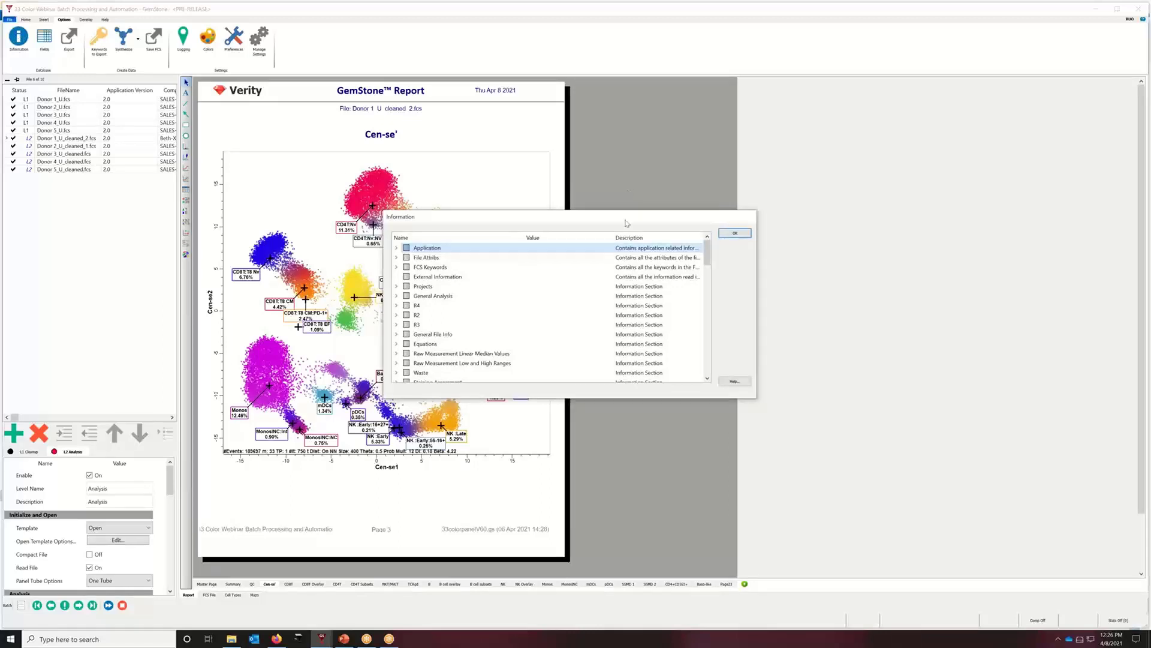
drag(630, 181, 630, 133)
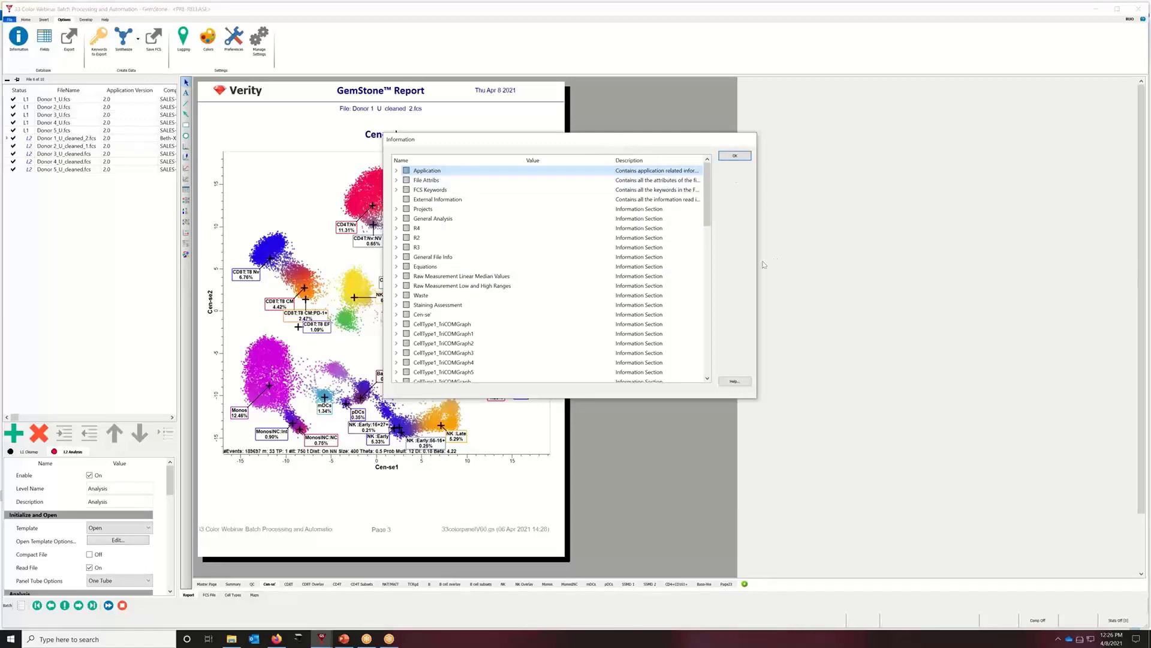
drag(757, 274, 864, 274)
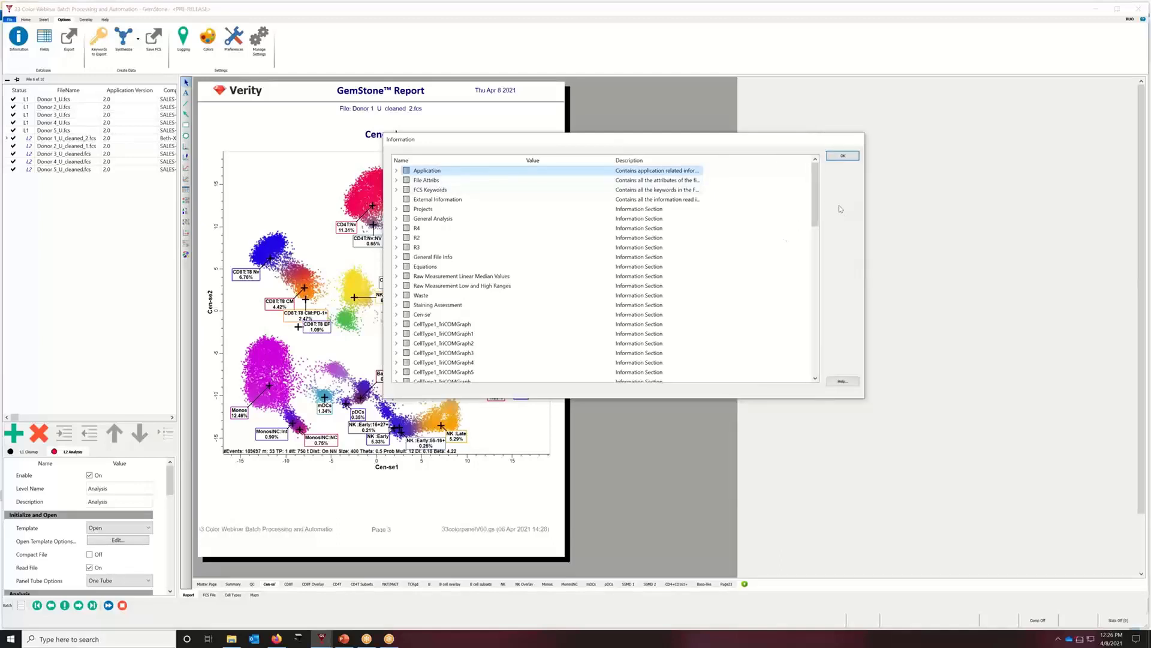
mouse_move(816, 196)
mouse_down()
mouse_move(816, 349)
mouse_move(816, 192)
mouse_up()
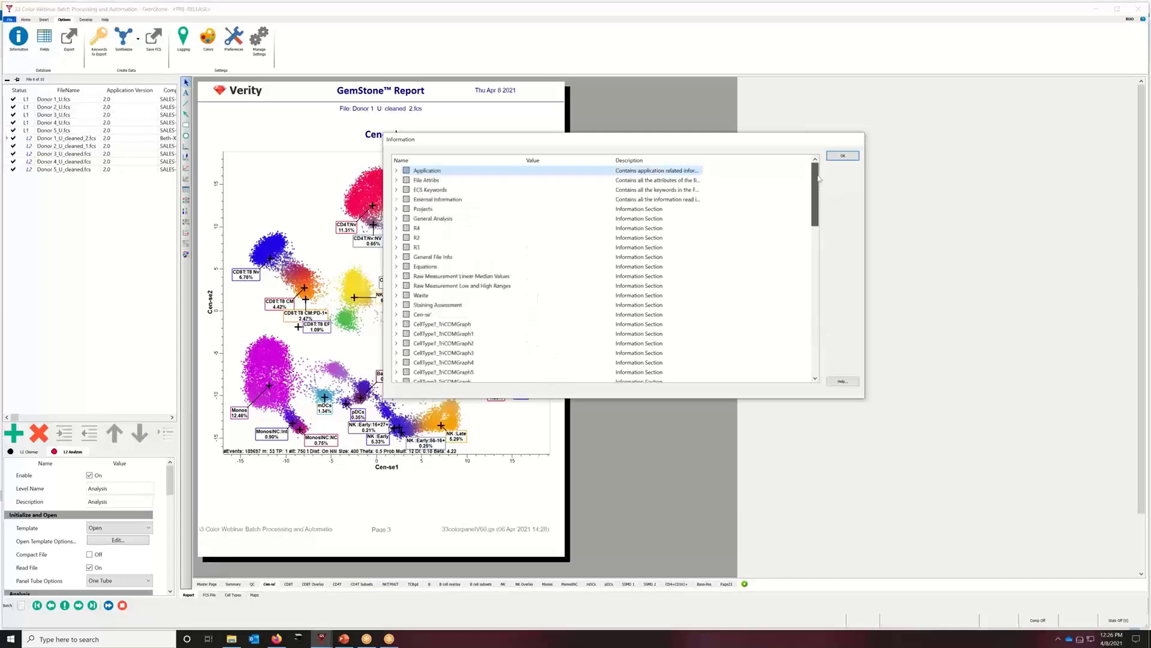
Examine the File Attribs, Projects and Equations sections of the file information, and close the dialog.
click(397, 181)
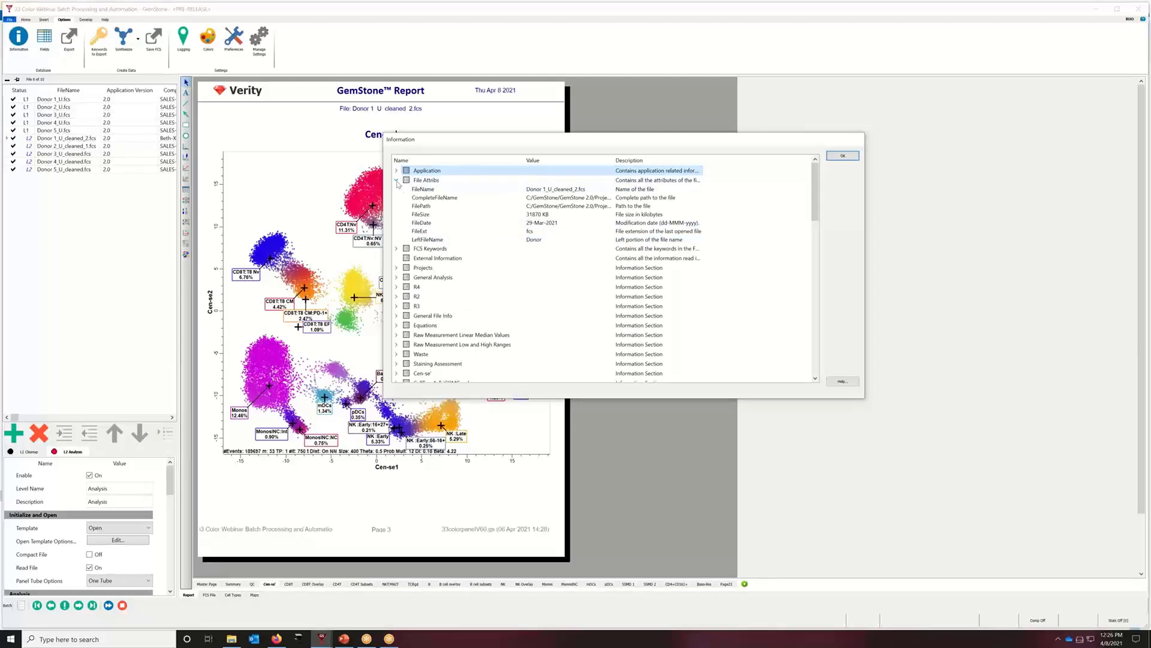
click(397, 181)
click(396, 209)
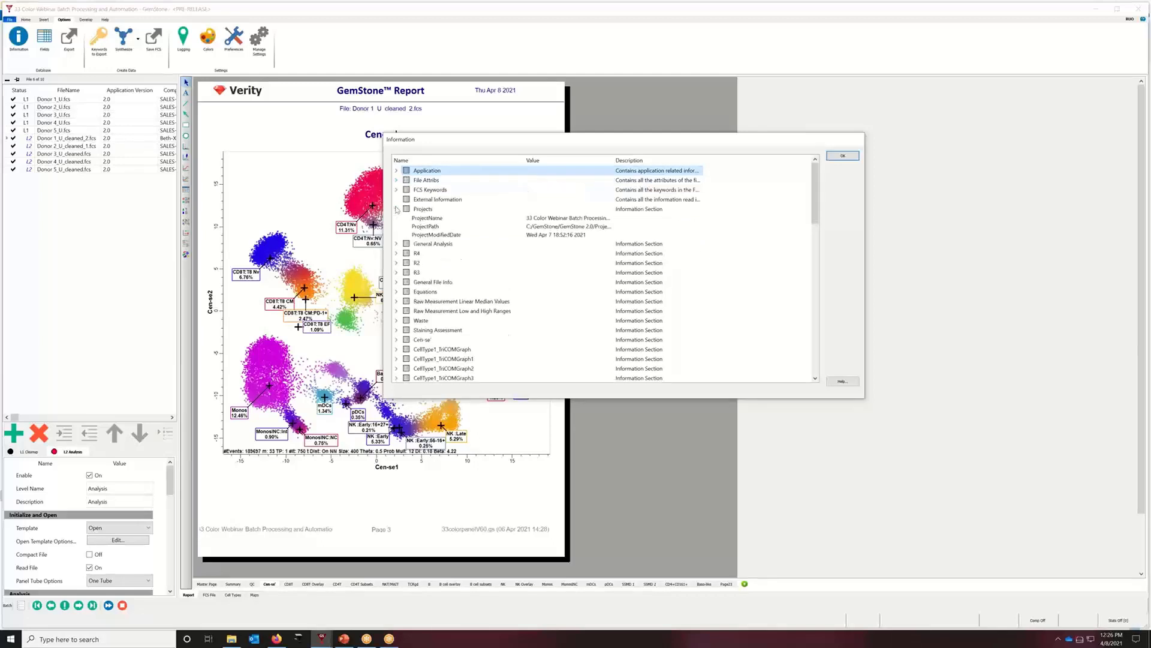
click(397, 209)
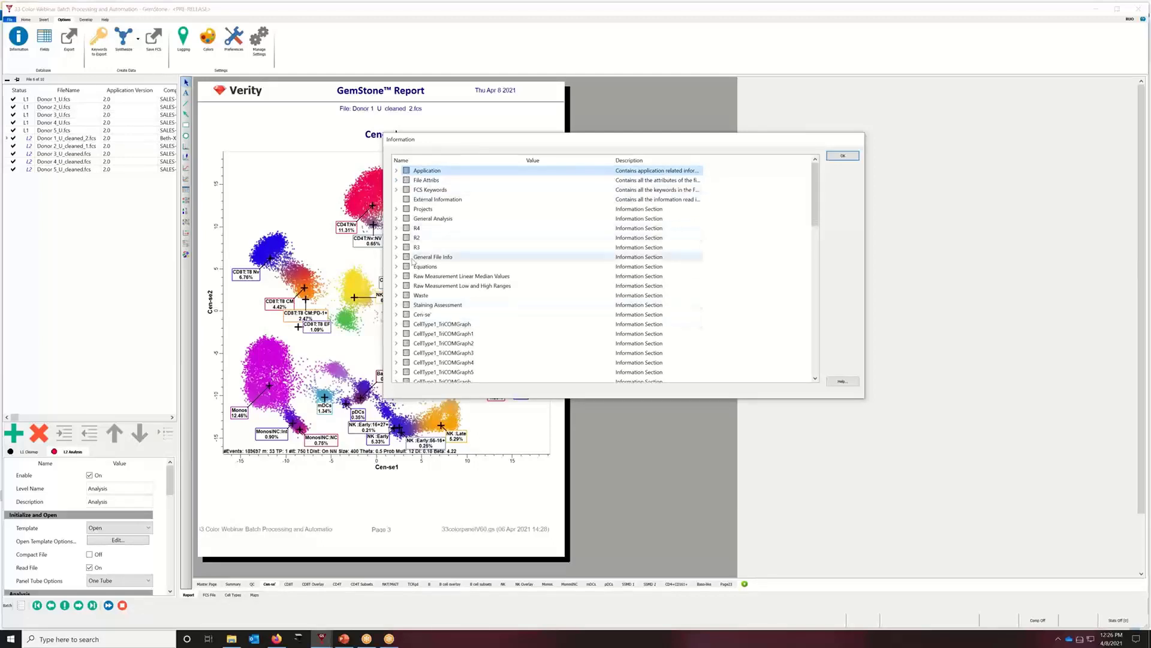
click(396, 267)
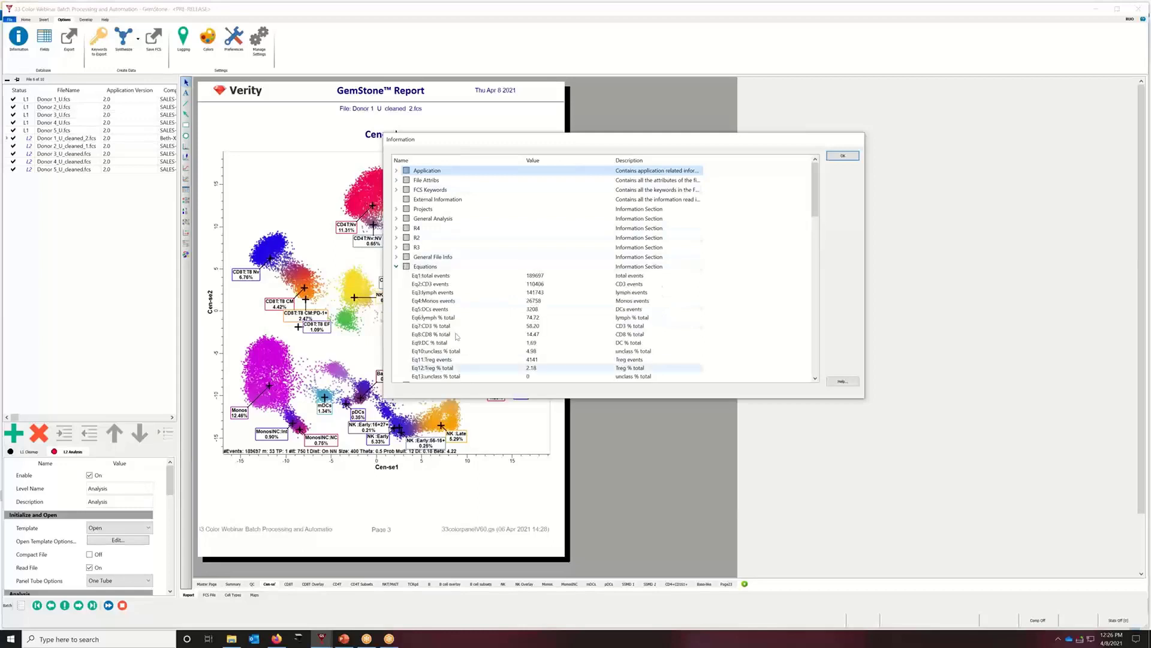
click(397, 267)
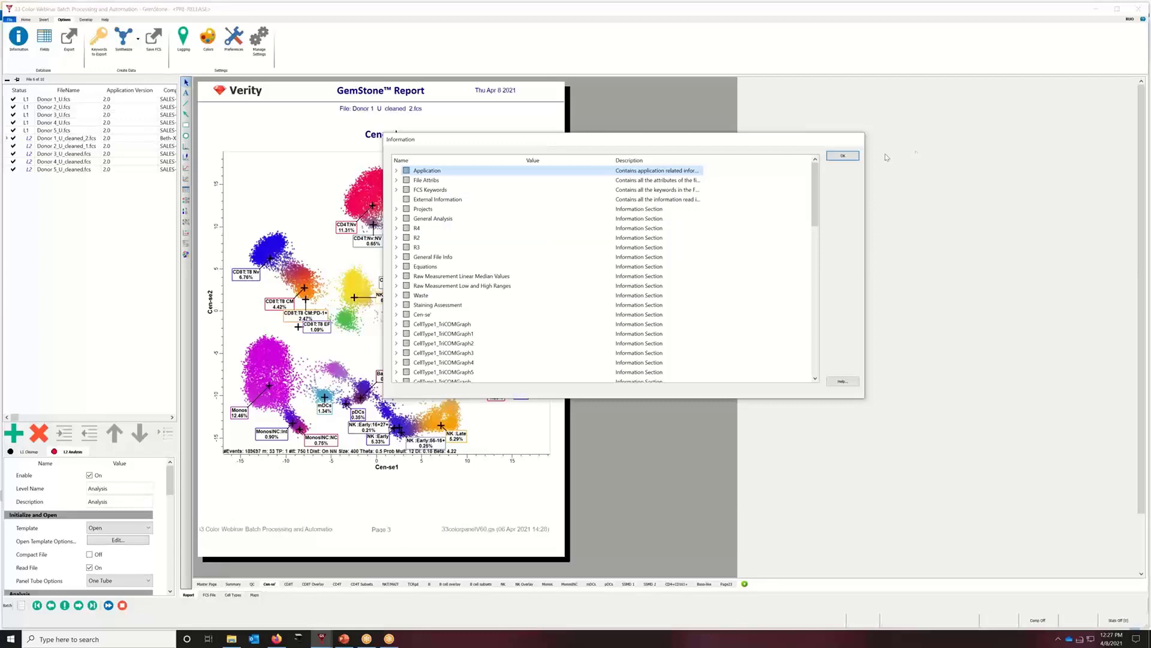
click(849, 155)
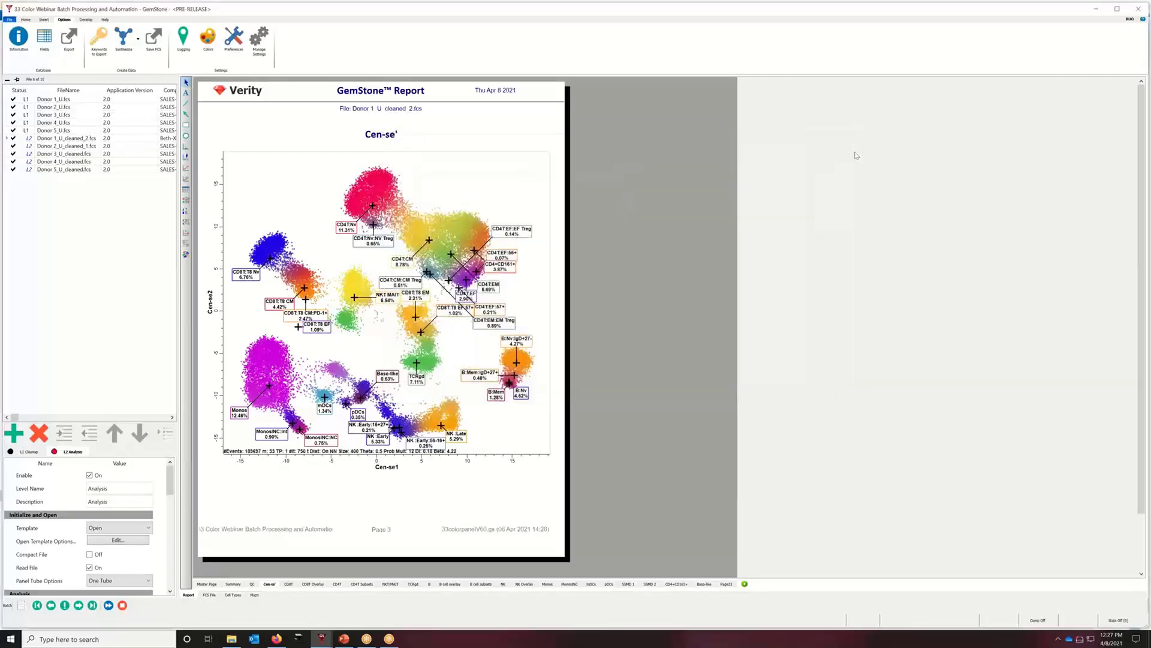
Try to add the equation Eq13:unclass % total to the database fields and check both ends of the field list.
click(43, 45)
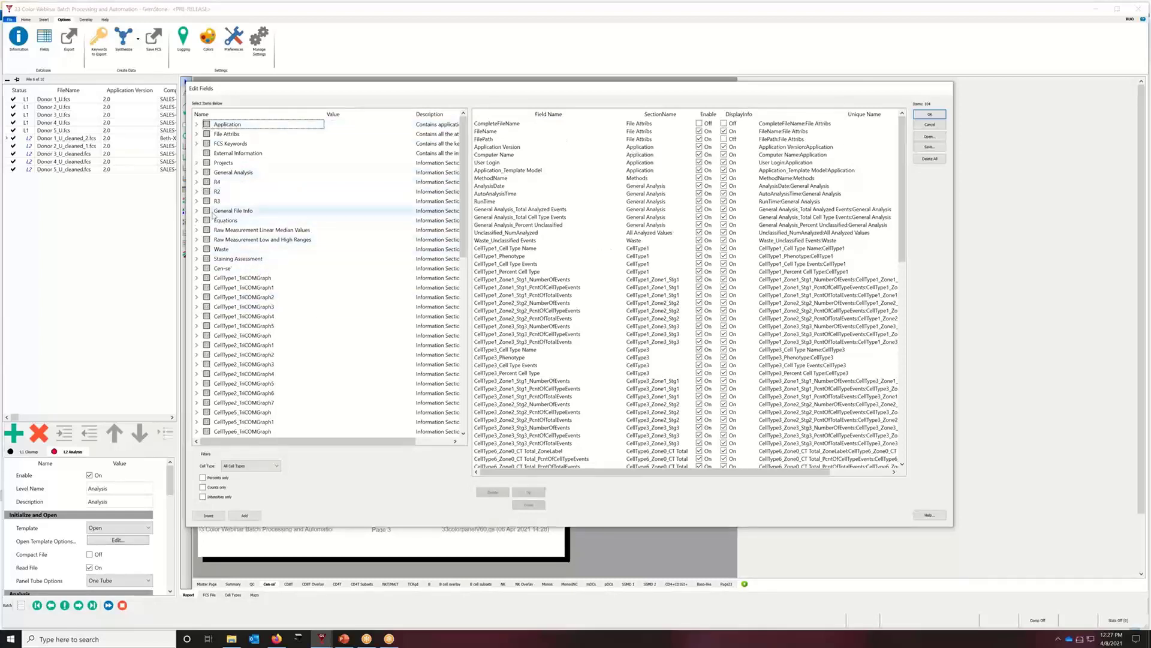
click(197, 221)
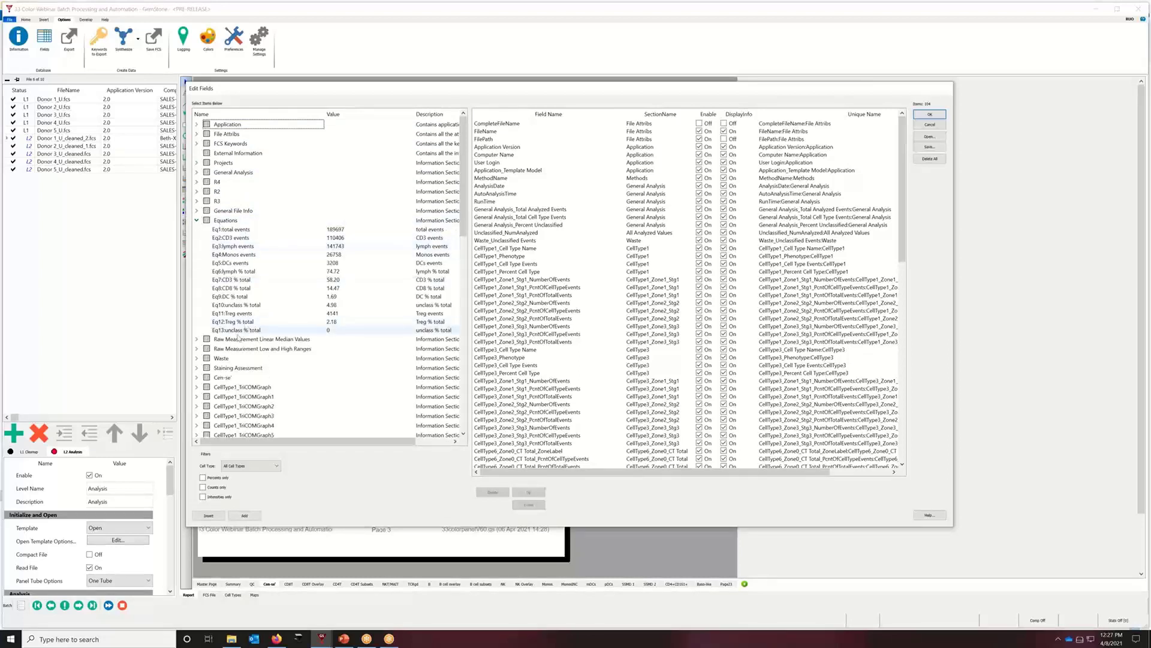
click(252, 331)
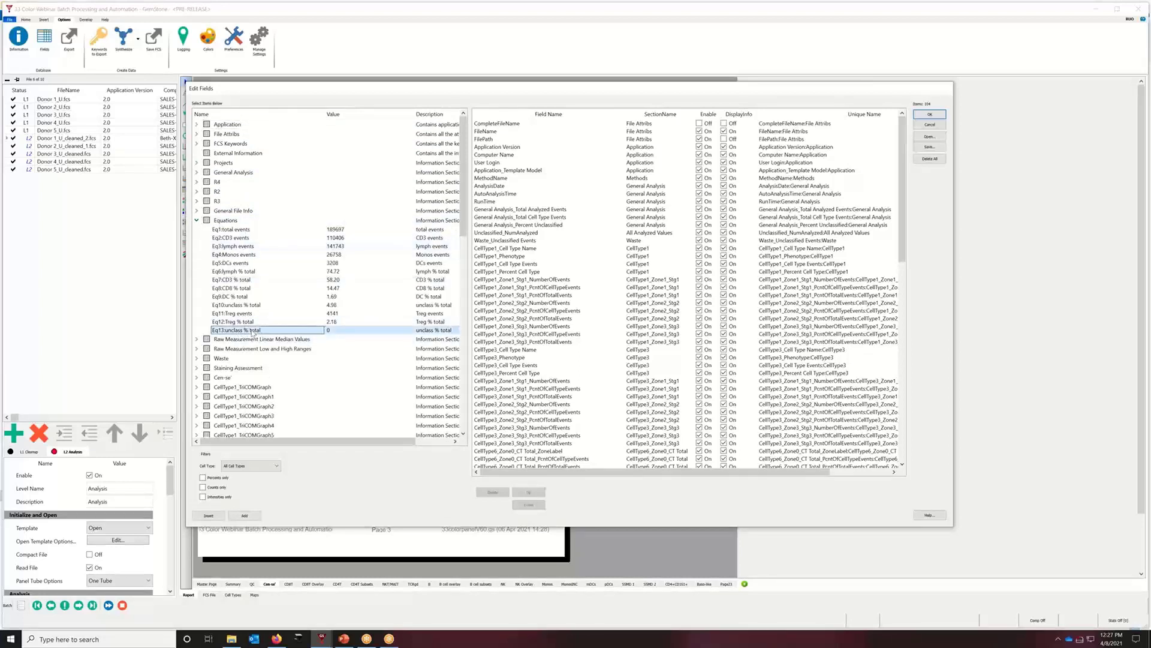
click(245, 515)
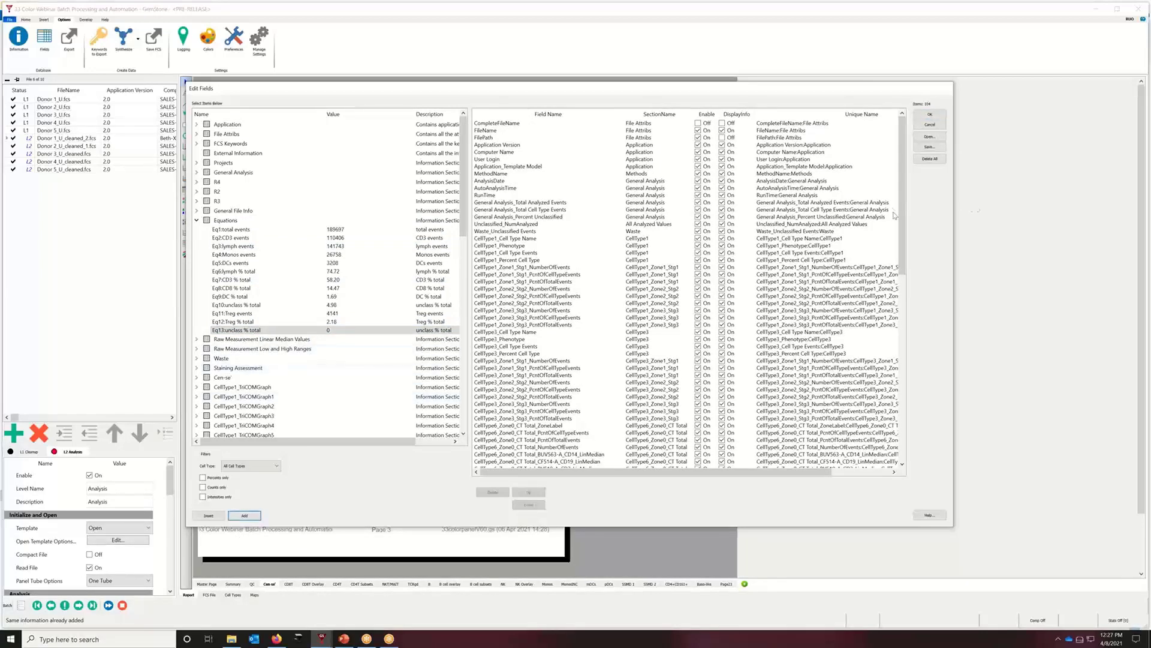
click(902, 194)
drag(903, 198, 902, 387)
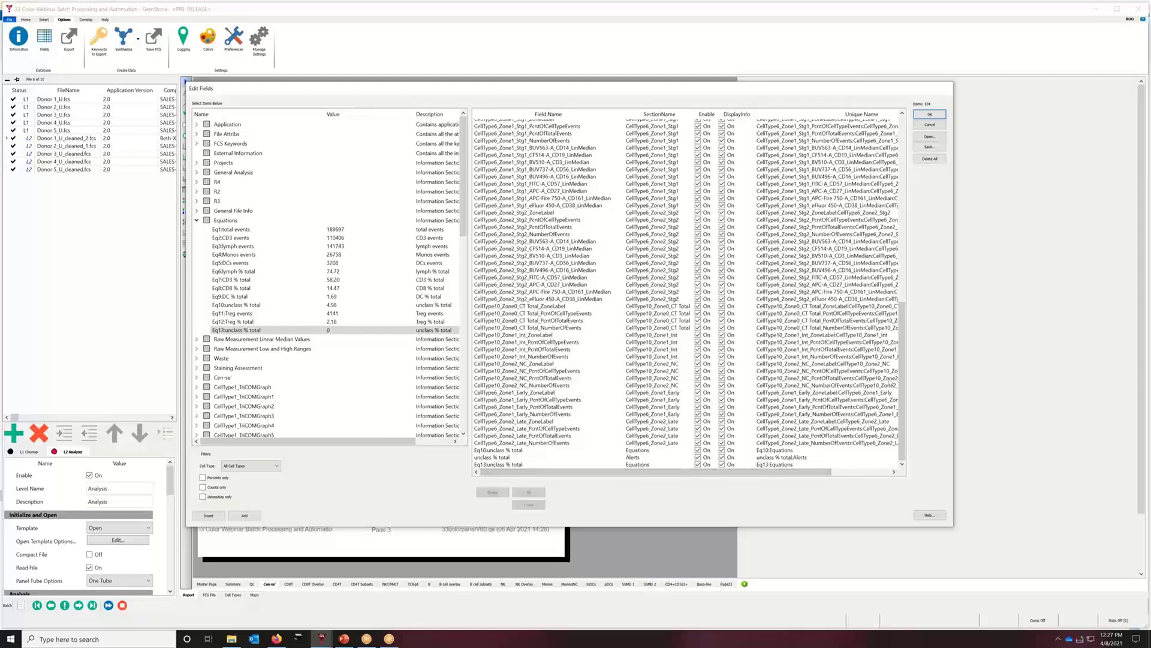
drag(902, 345, 912, 161)
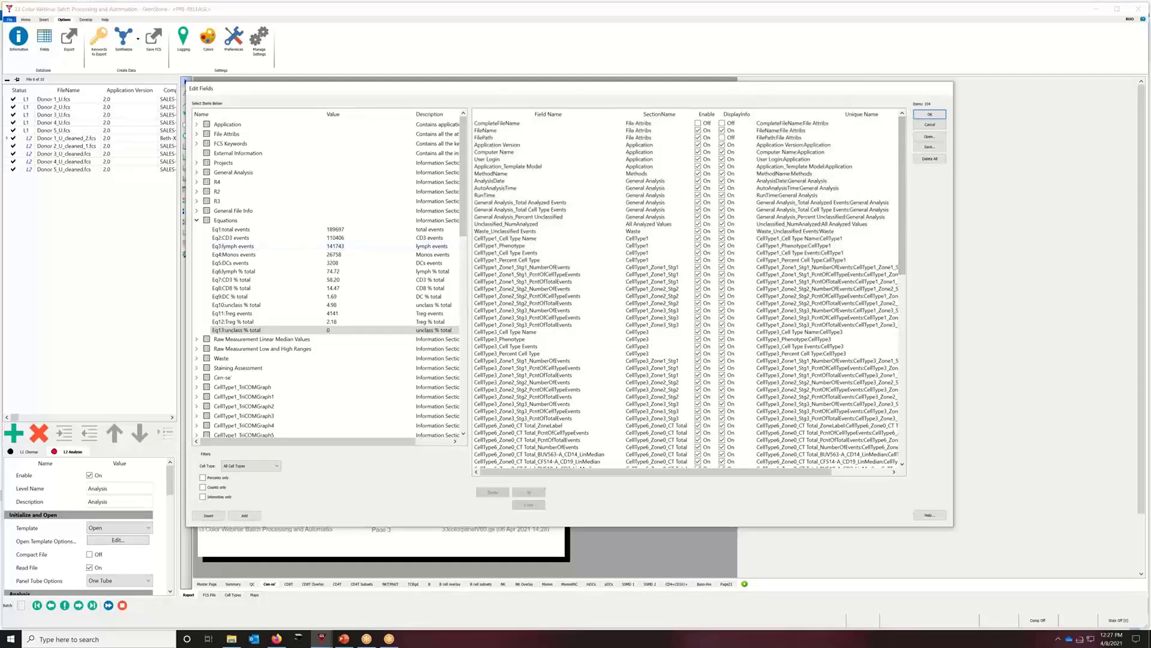
Insert the AutoComp field from General File Info above Waste_Unclassified Events in the database field list.
click(498, 233)
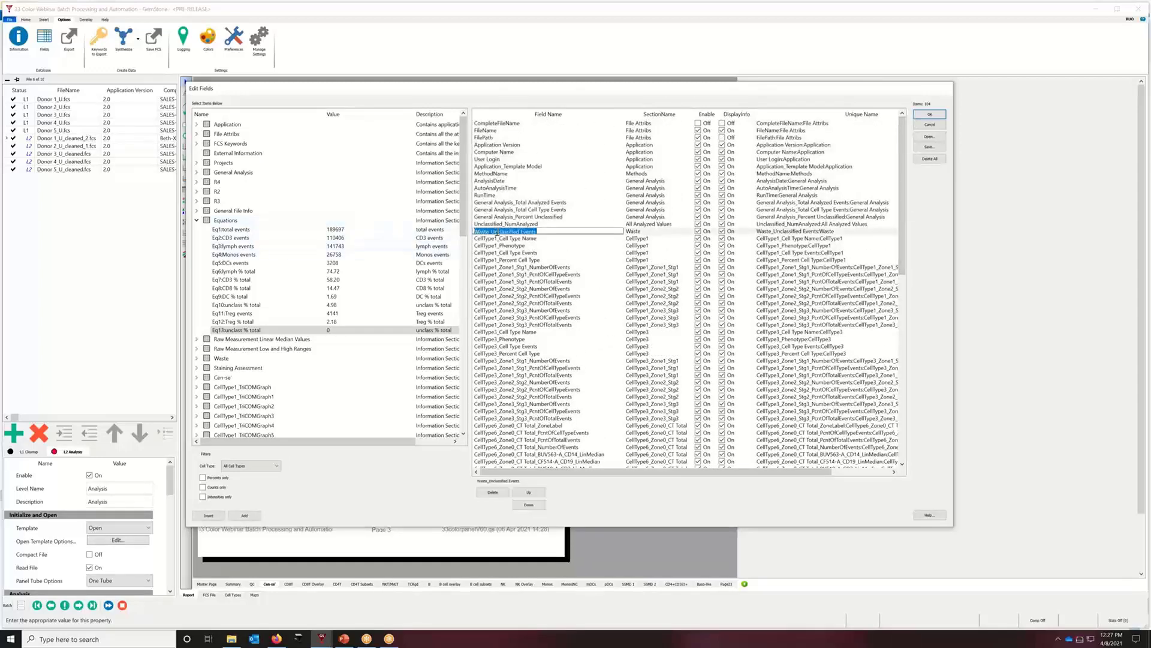
click(208, 516)
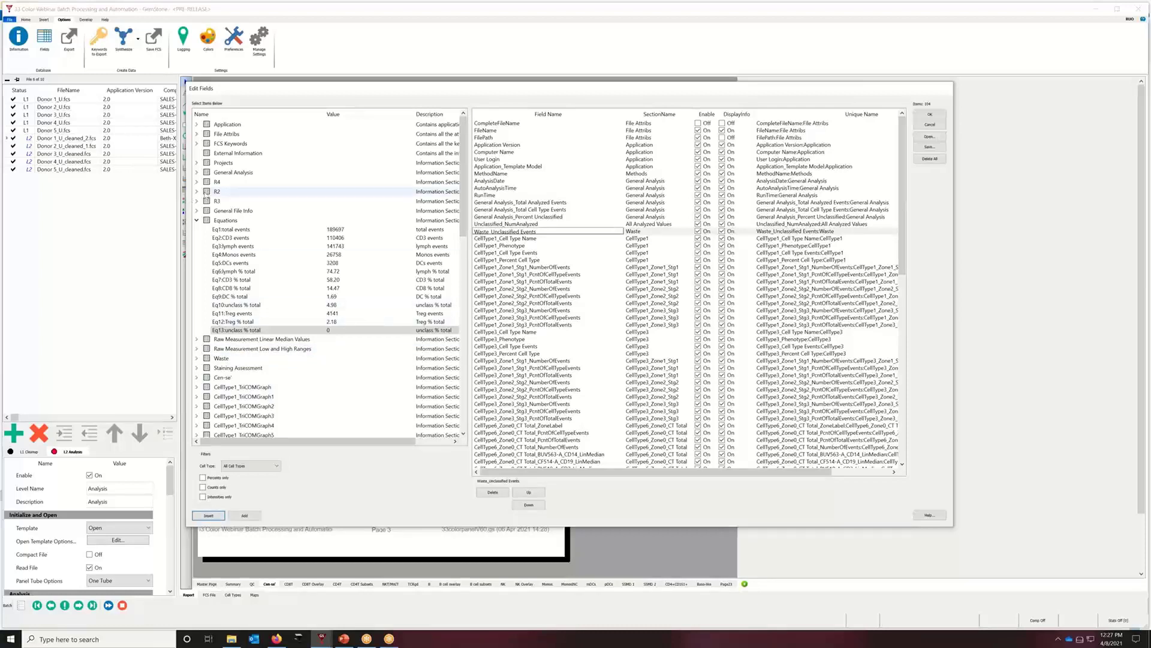
click(197, 210)
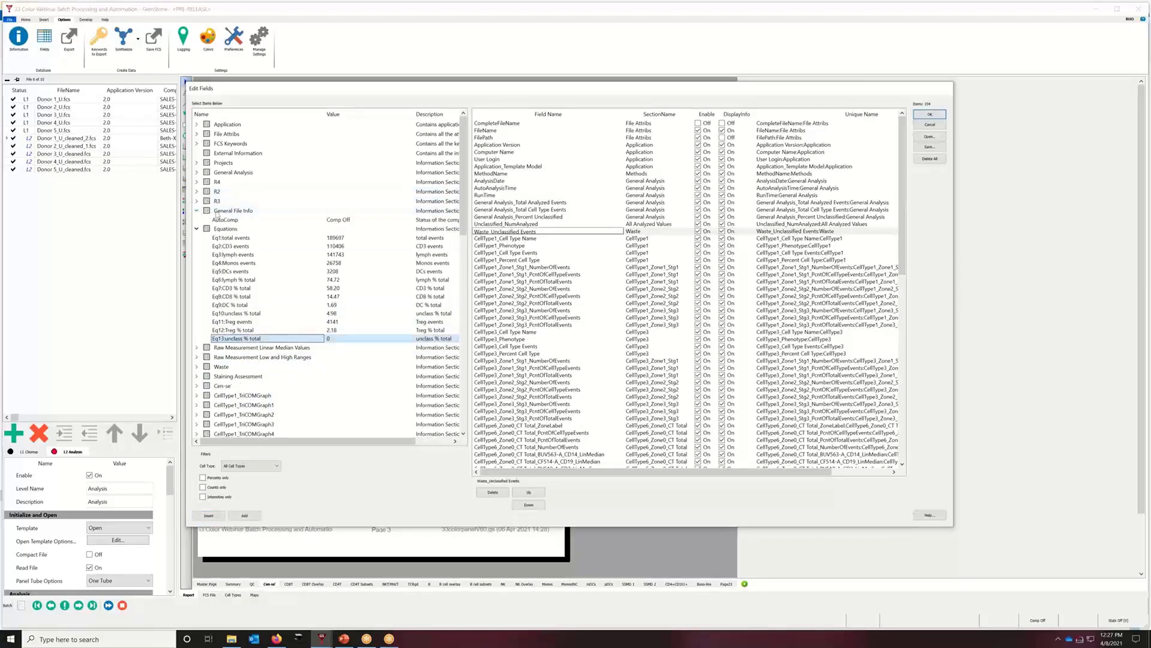
click(218, 220)
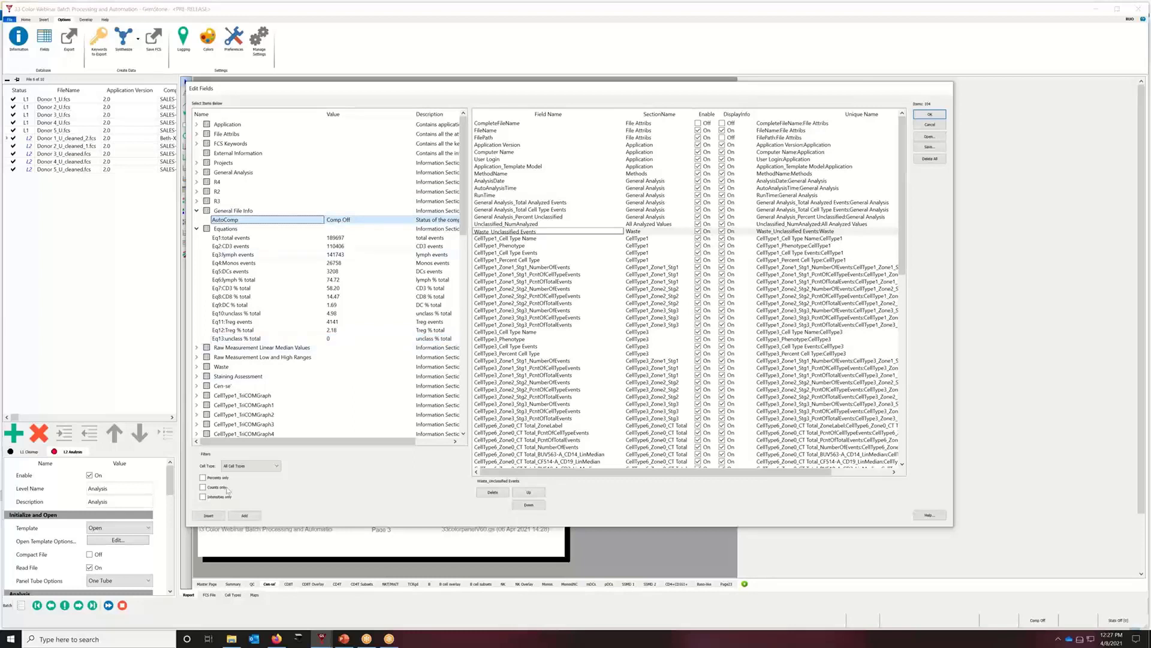
click(208, 517)
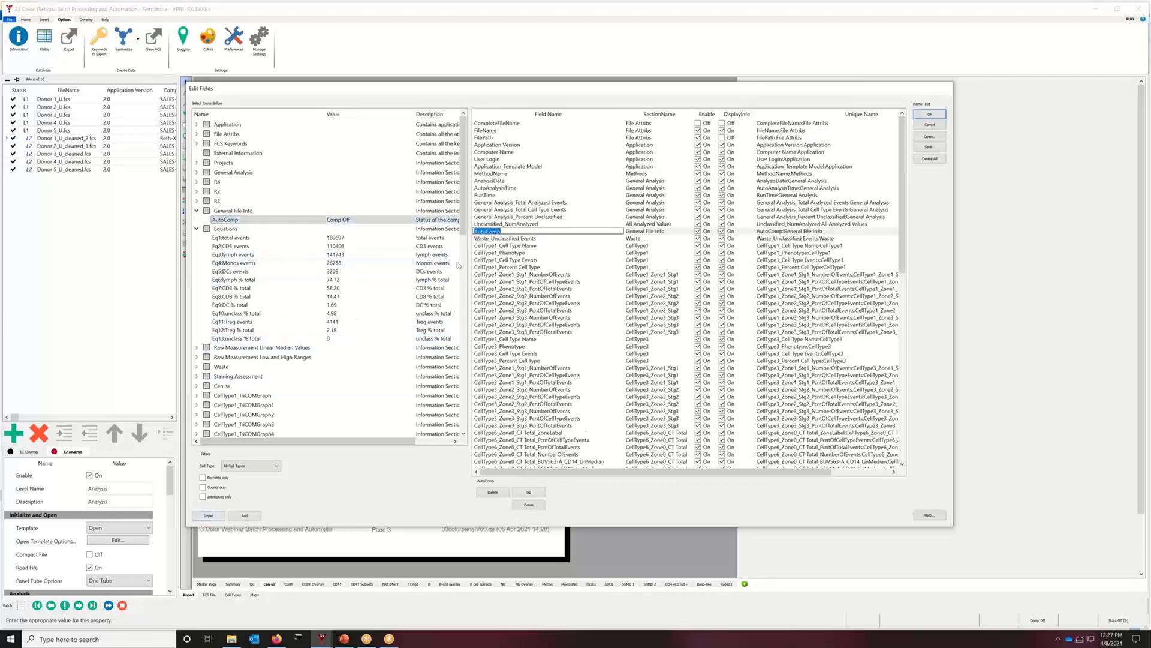
Try the reordering controls on the AutoComp field and delete it from the database field list.
click(344, 145)
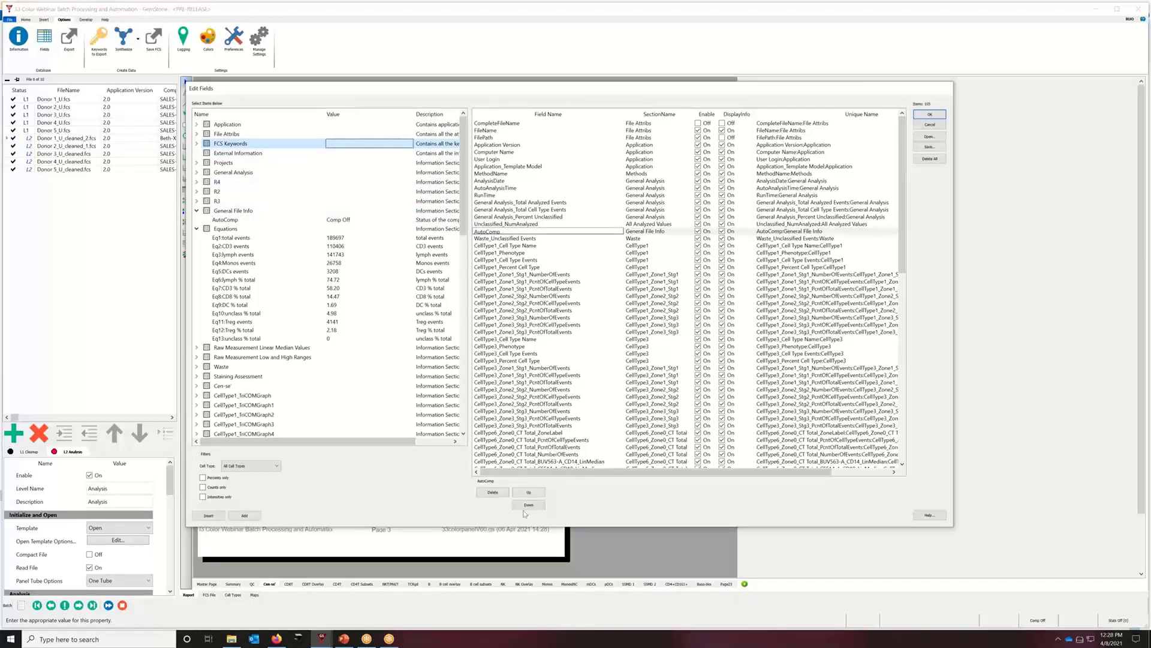
click(530, 493)
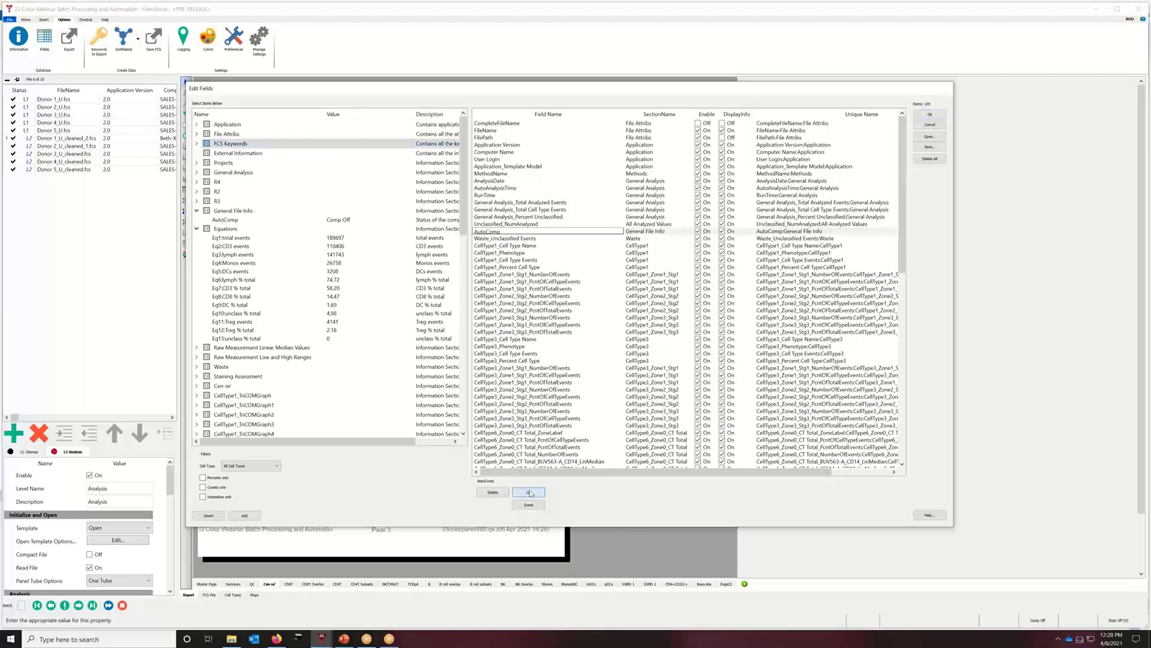
click(530, 506)
click(493, 492)
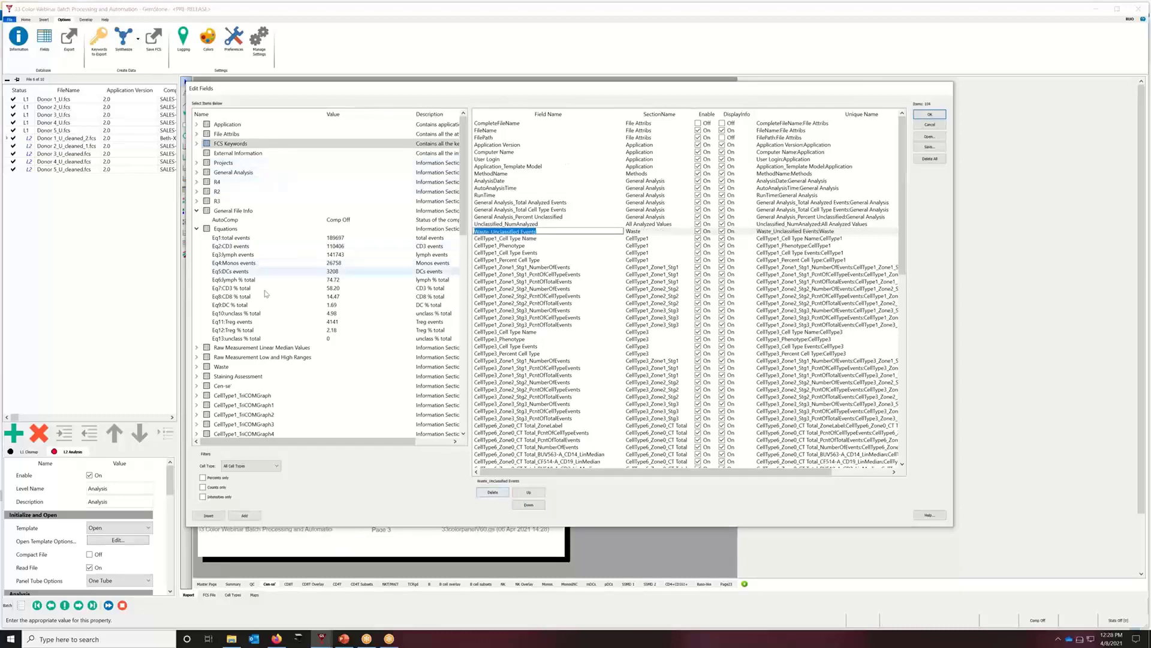
Collapse the Equations section, examine the available cell type filters, and accept the database field settings.
click(196, 229)
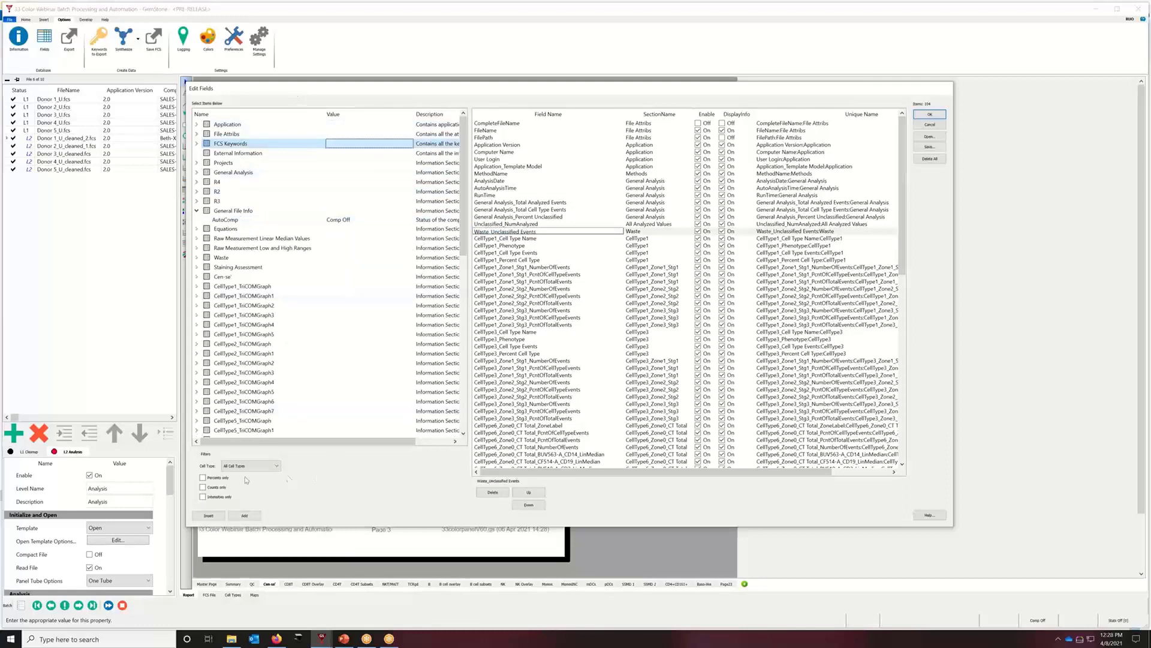
click(276, 467)
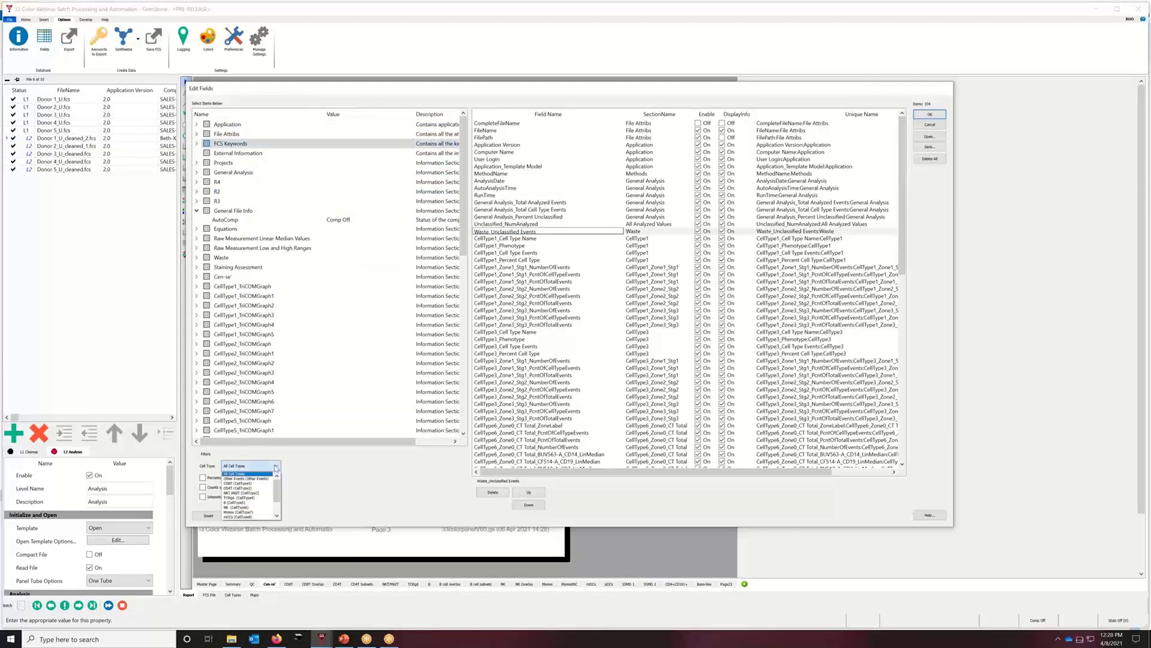
click(305, 466)
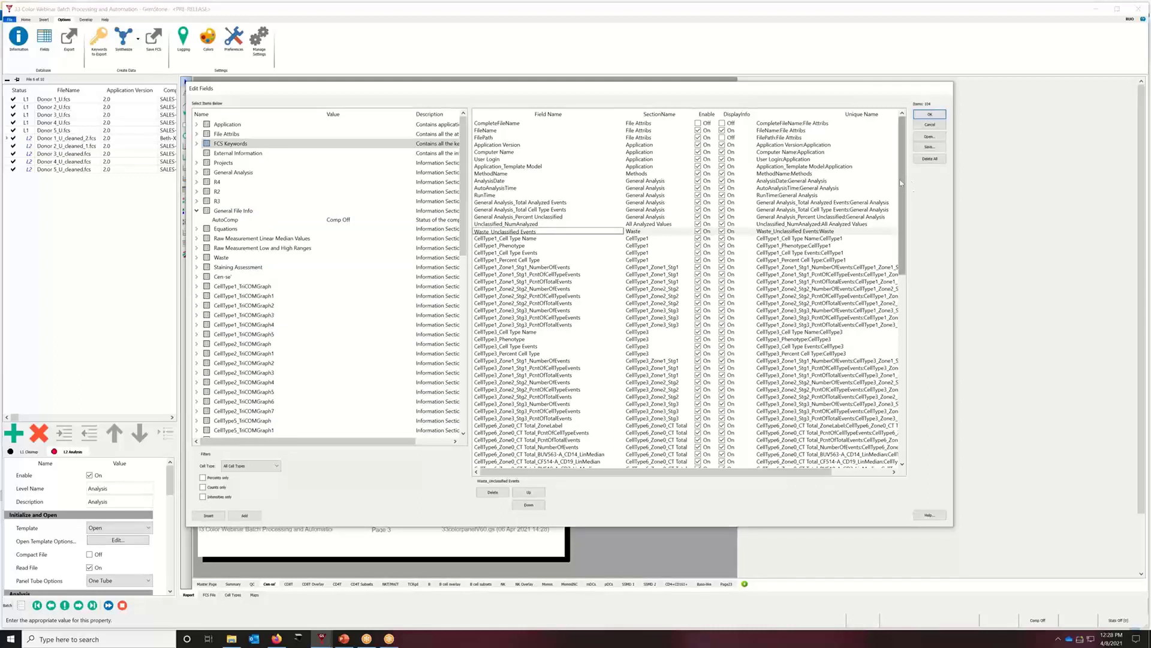
click(930, 115)
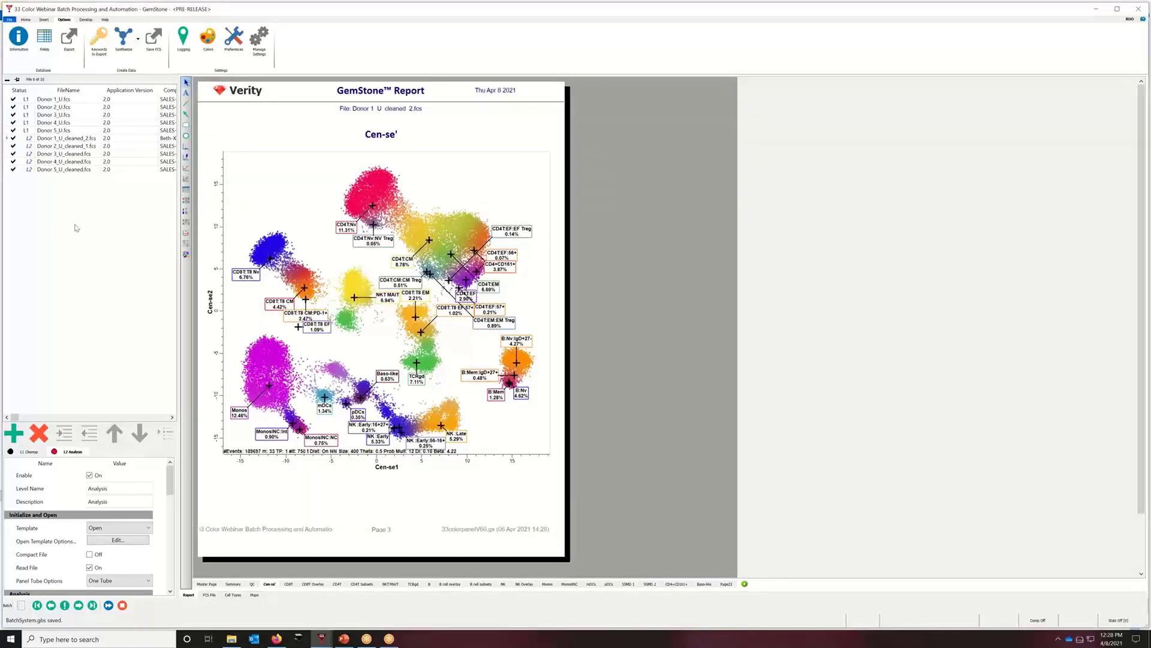
Review the database fields from the batch file list and locate the list's Export Database option.
right_click(67, 226)
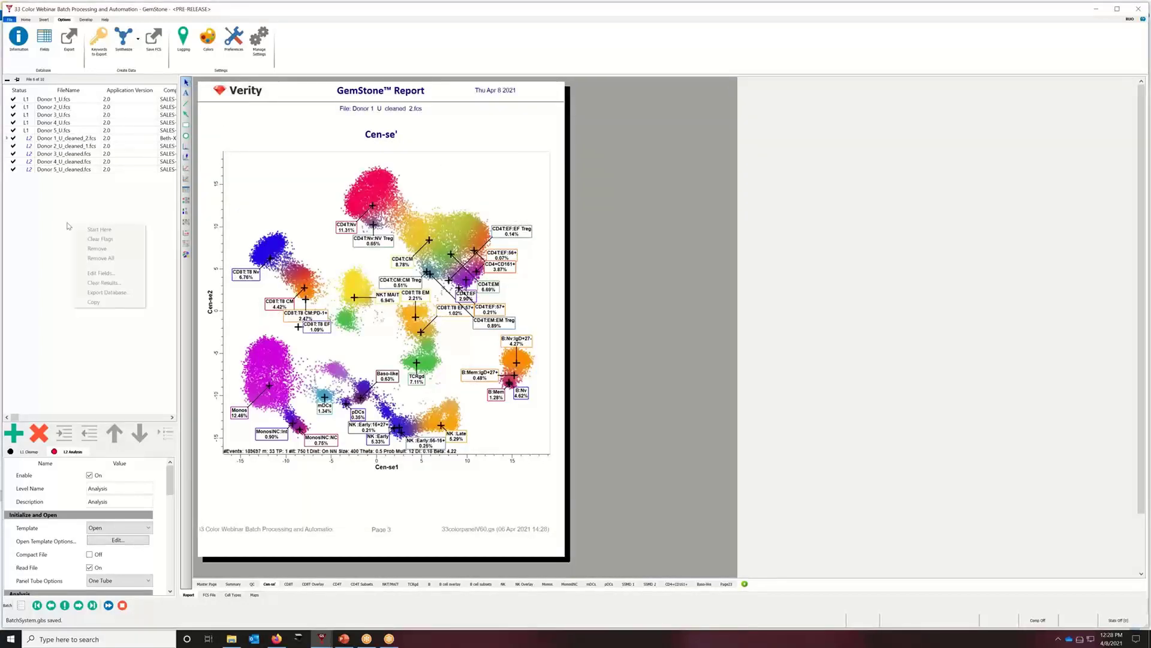
click(112, 274)
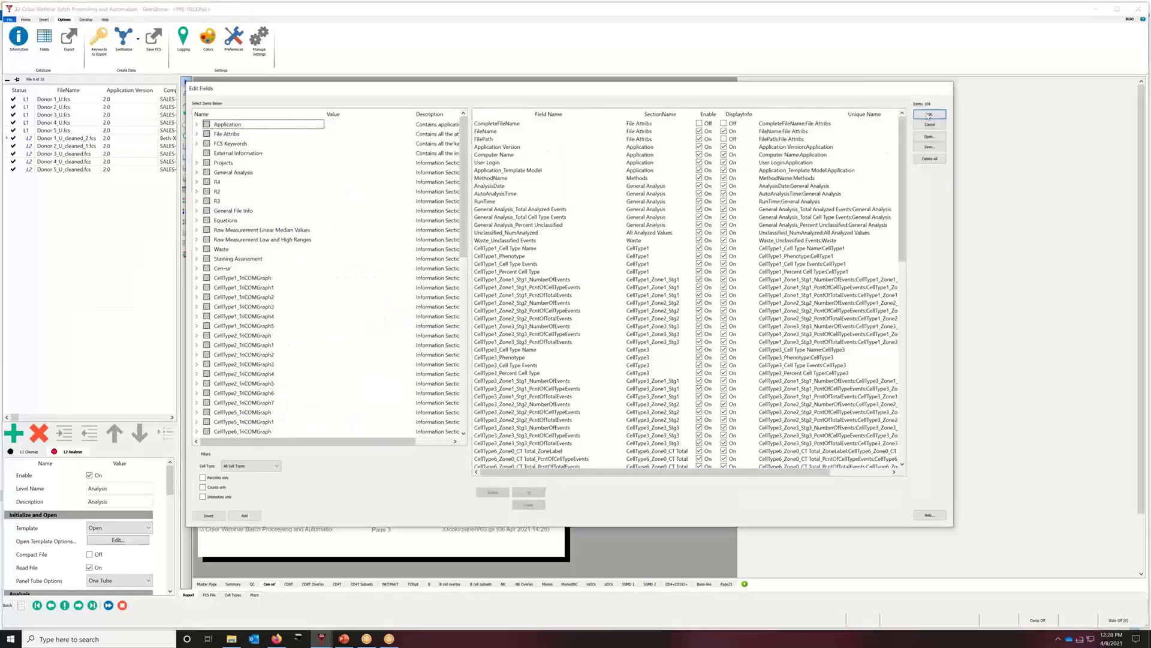
click(928, 115)
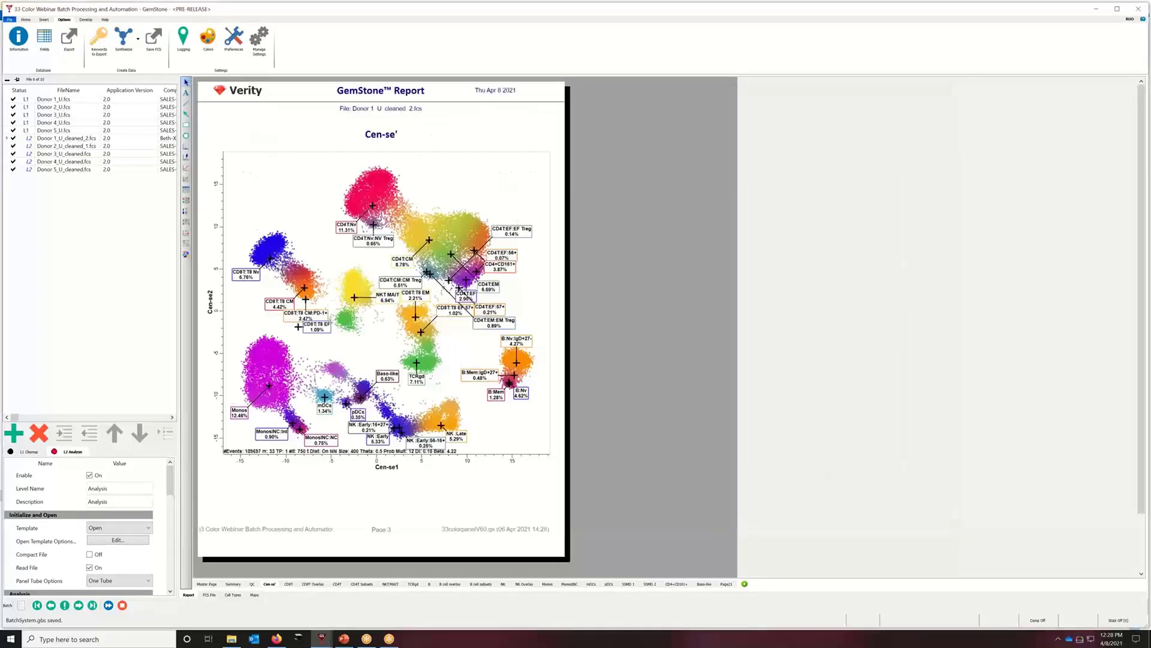
right_click(80, 216)
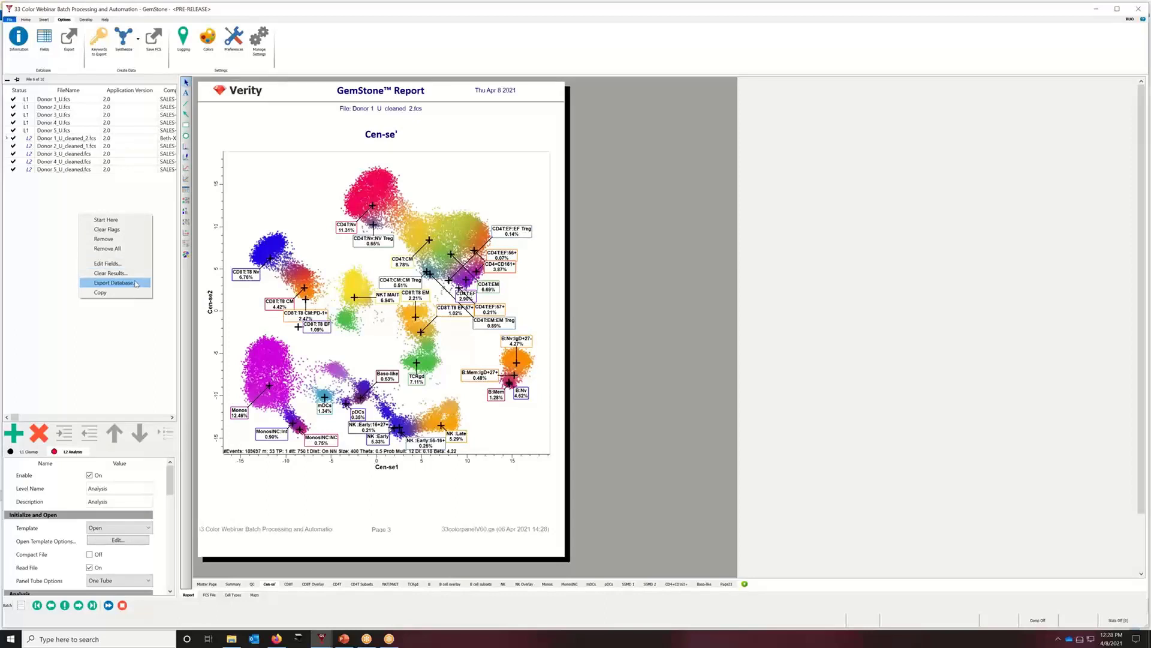
click(665, 315)
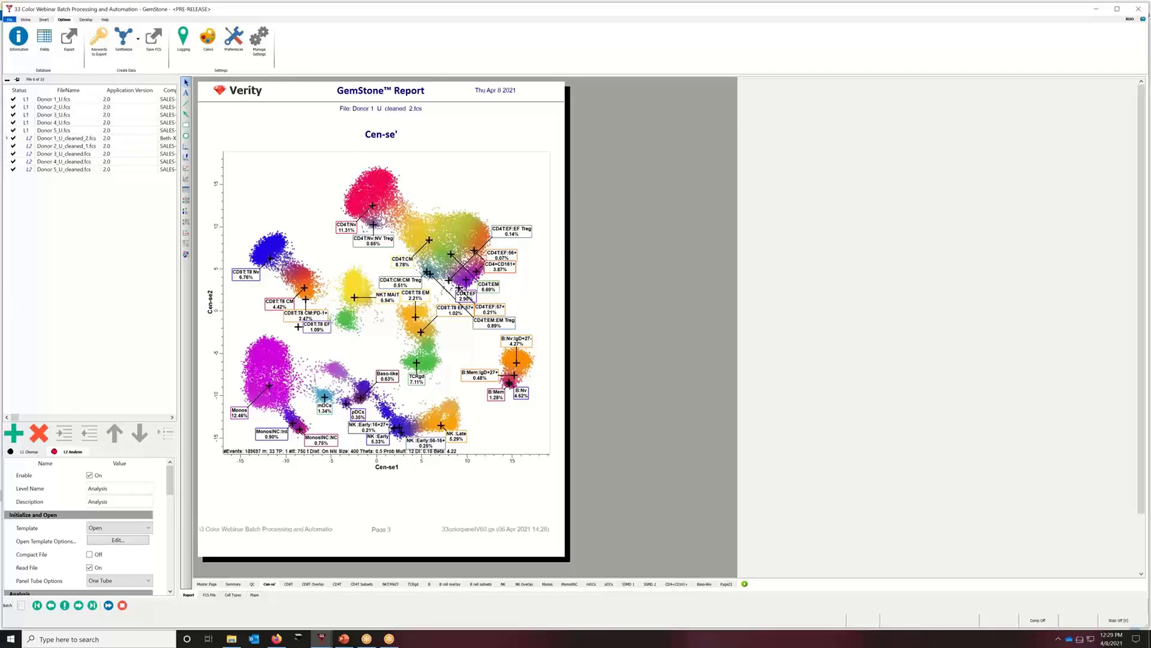
key(alt+Tab)
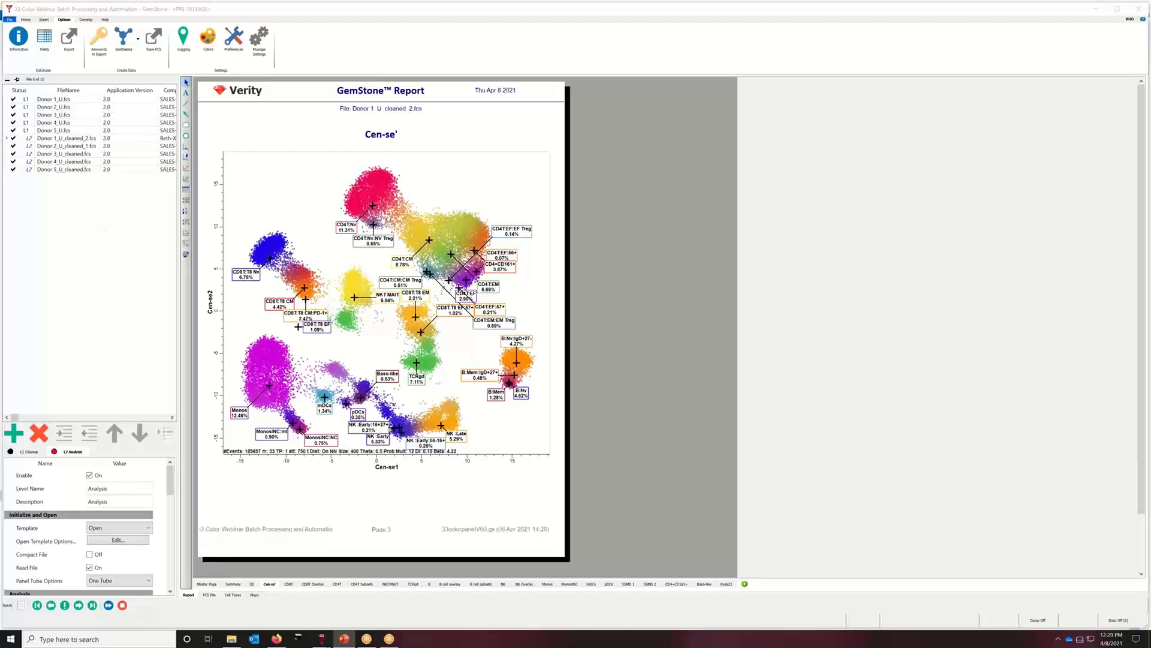
Examine the project's custom information equations, including their formats and formulas, and close the equation editor.
click(86, 20)
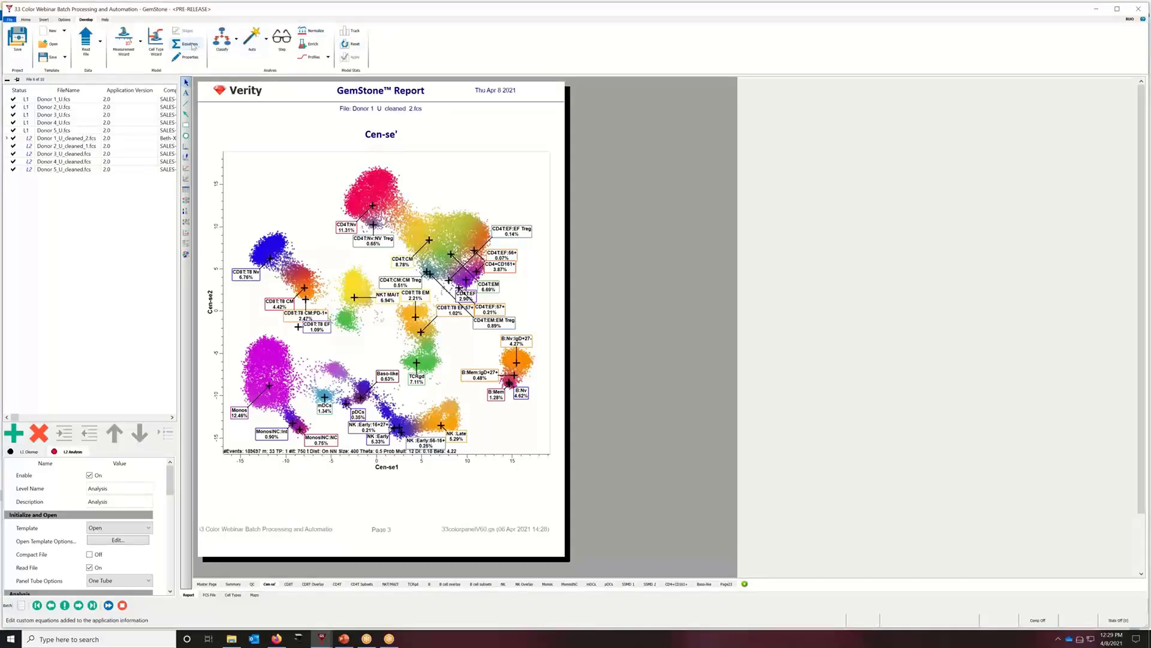
click(192, 45)
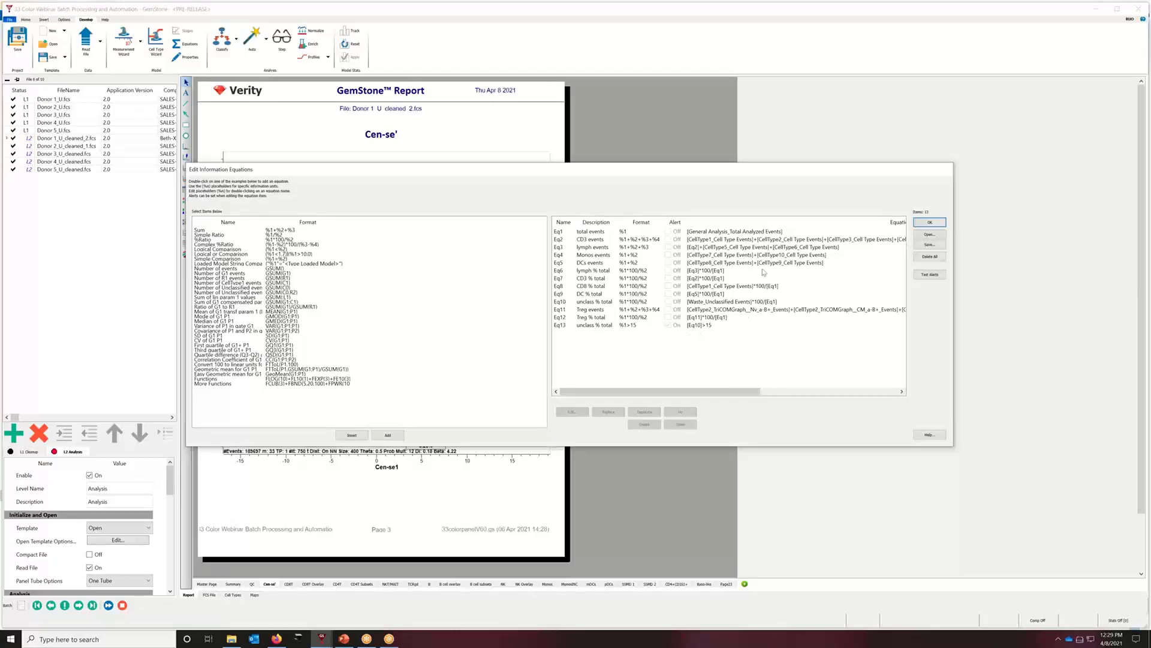
click(930, 222)
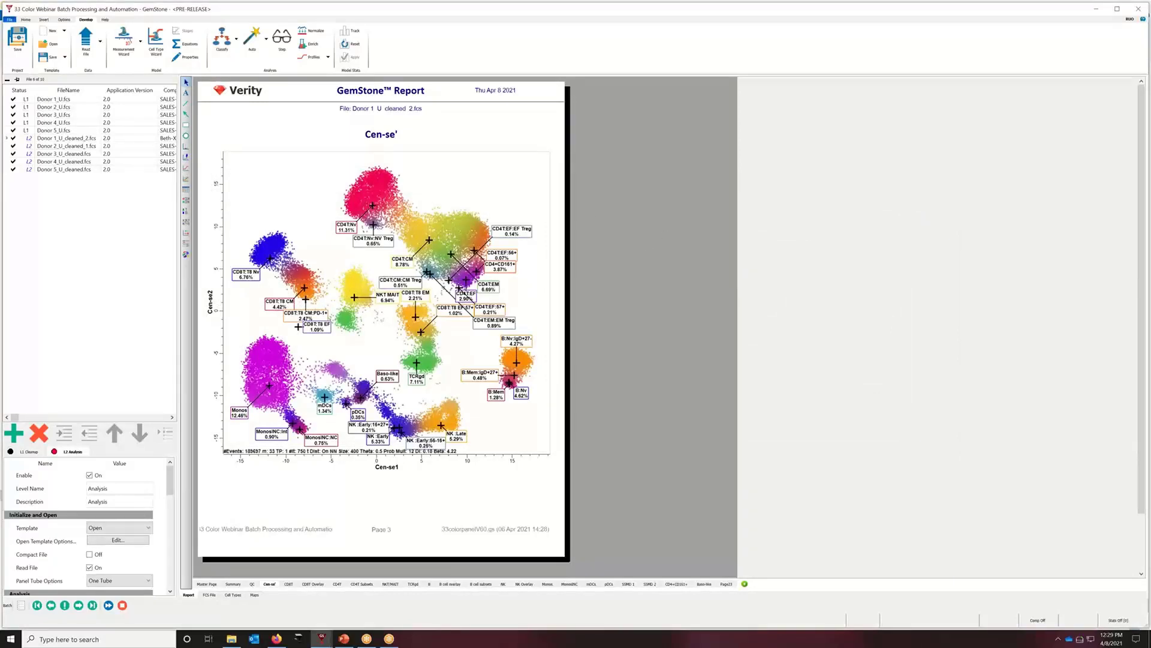
key(alt+Tab)
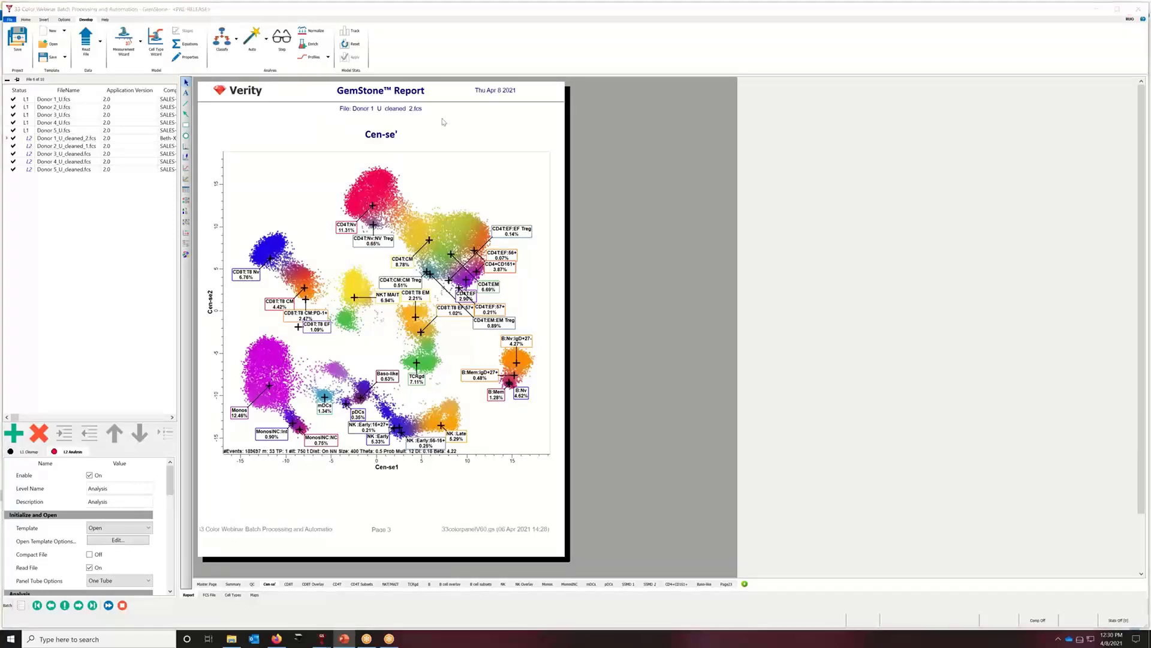
Create a new project based on 33 Color Webinar Batch Processing and Automation, keeping the suggested name and location.
click(26, 21)
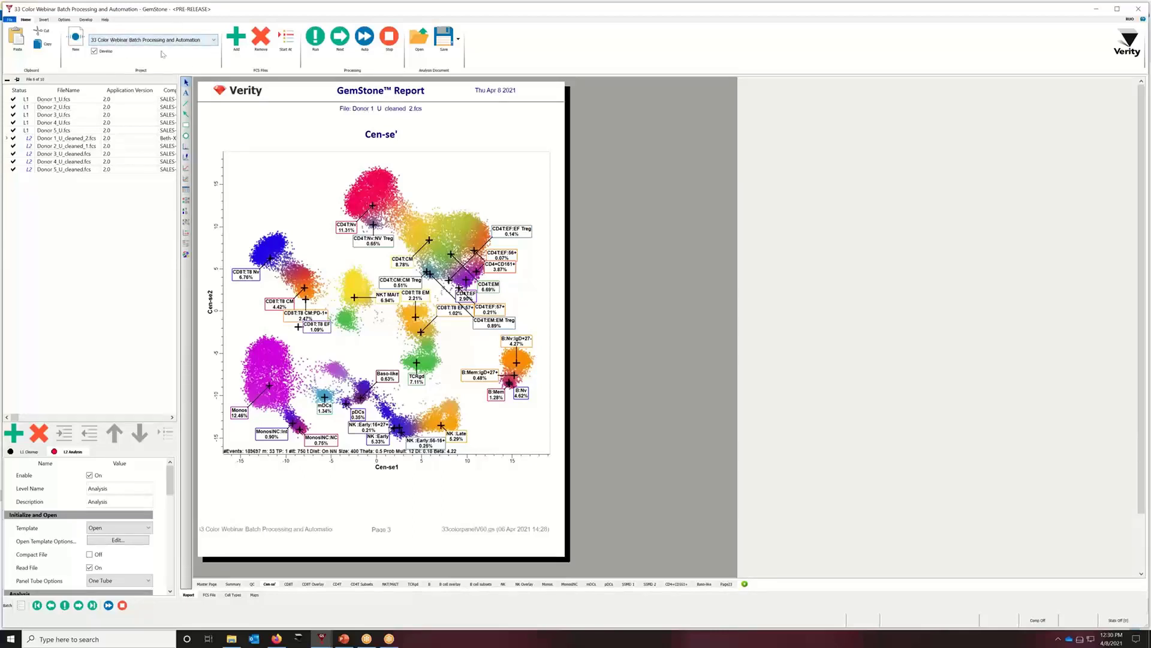
click(75, 36)
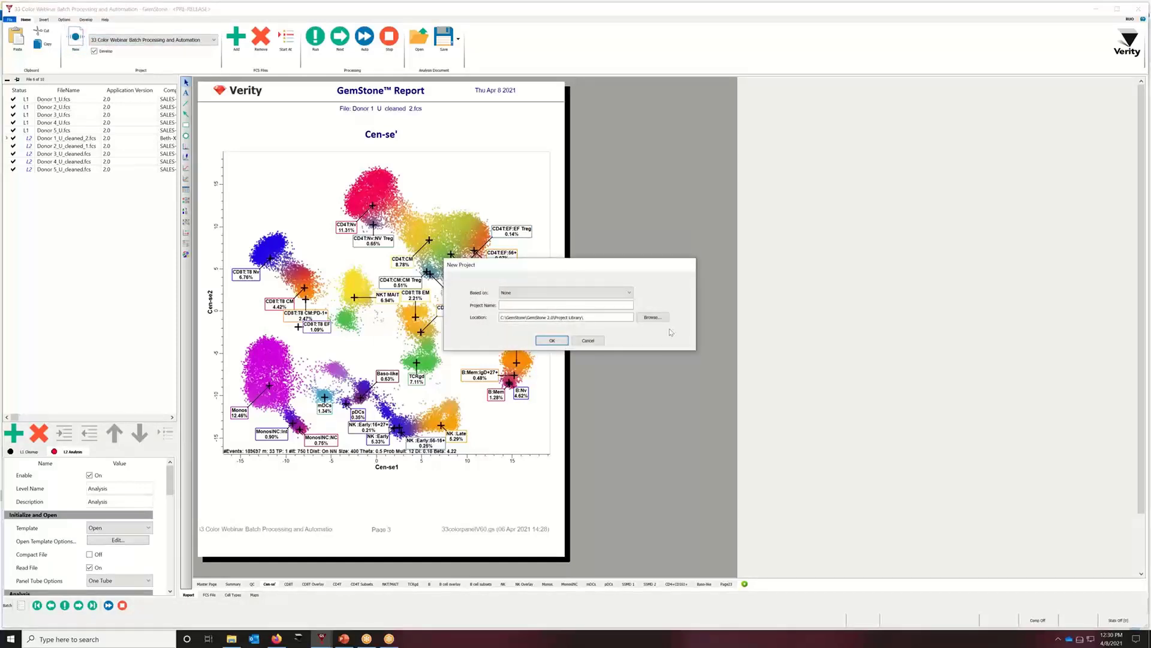
click(628, 294)
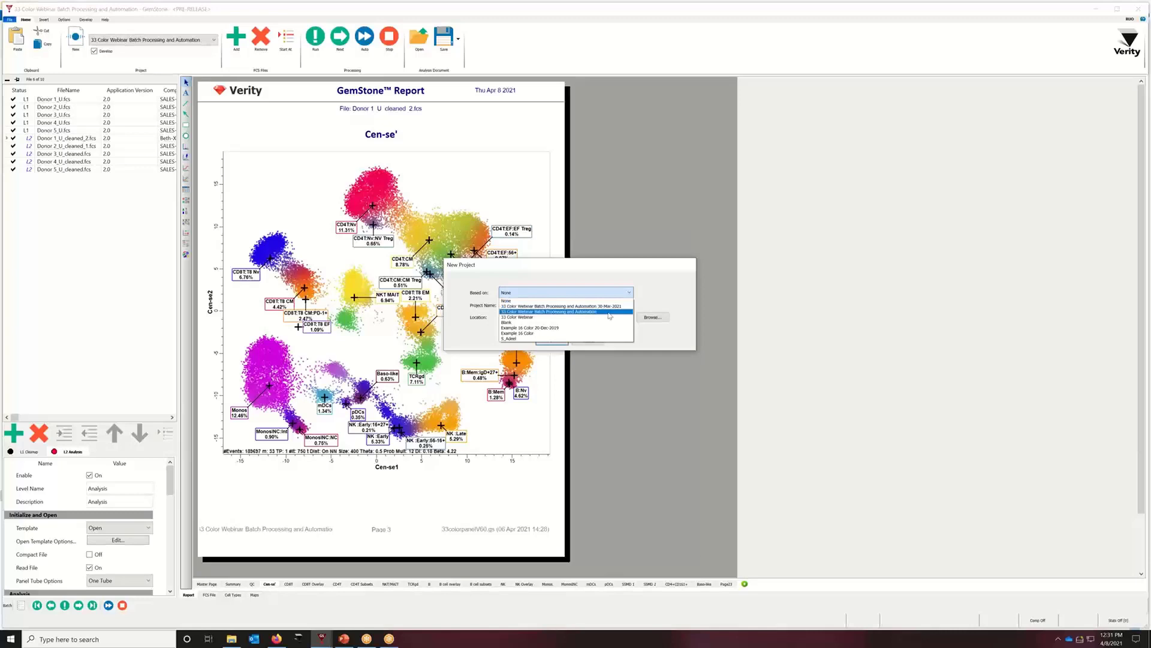
click(609, 312)
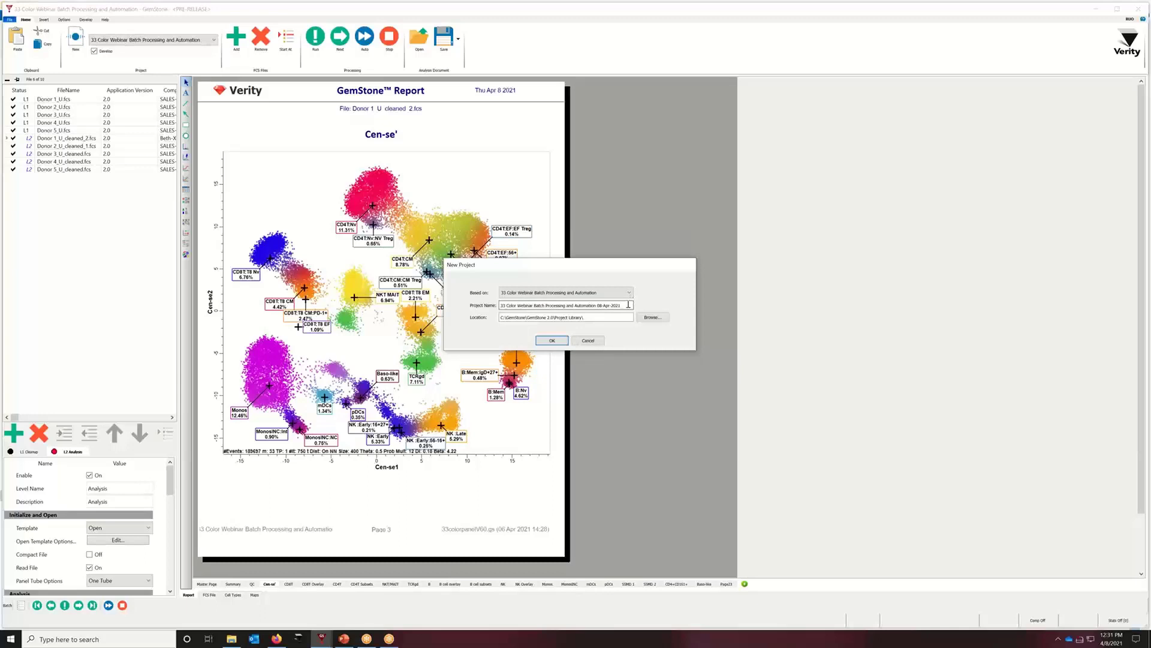
click(550, 340)
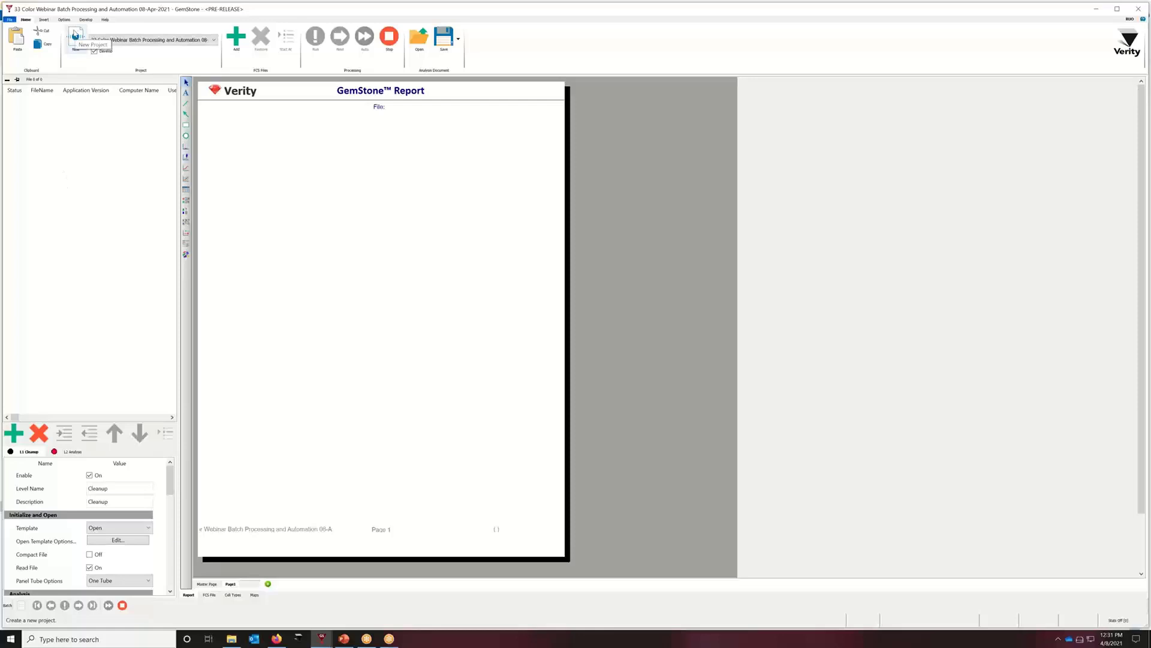
click(75, 36)
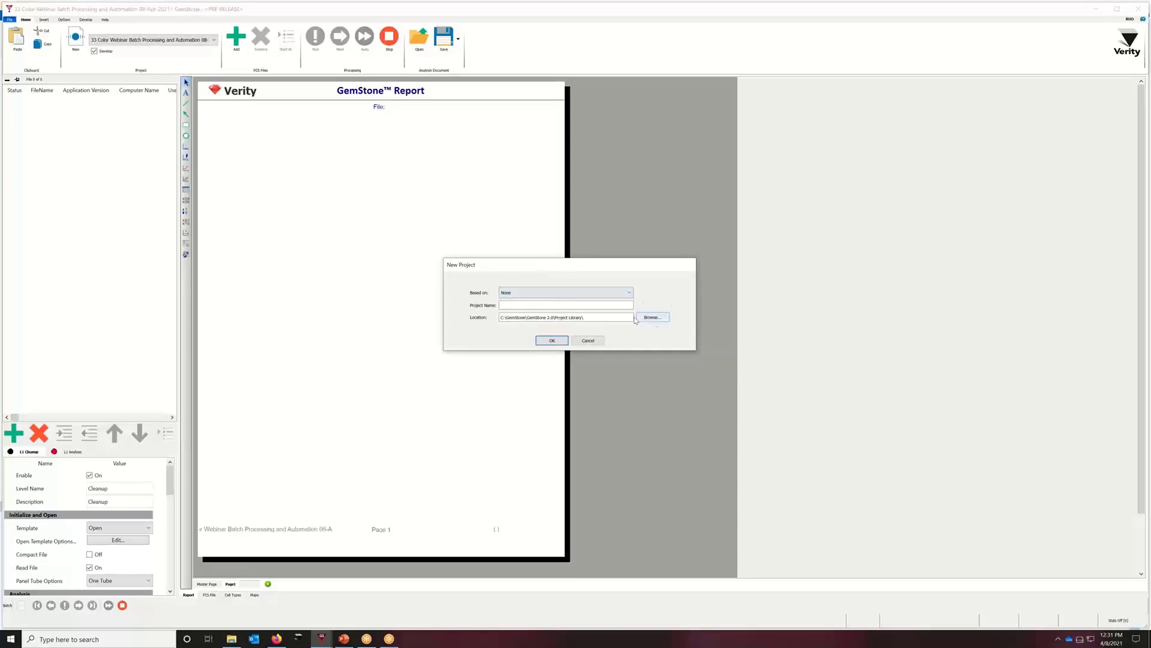
click(564, 339)
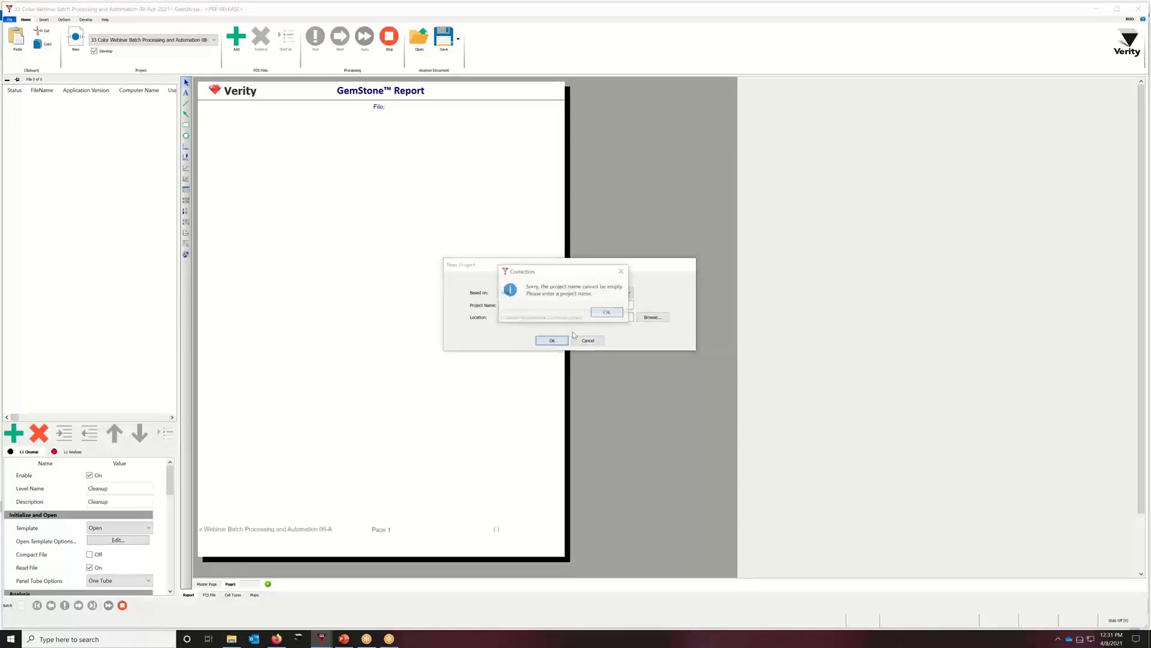
click(623, 313)
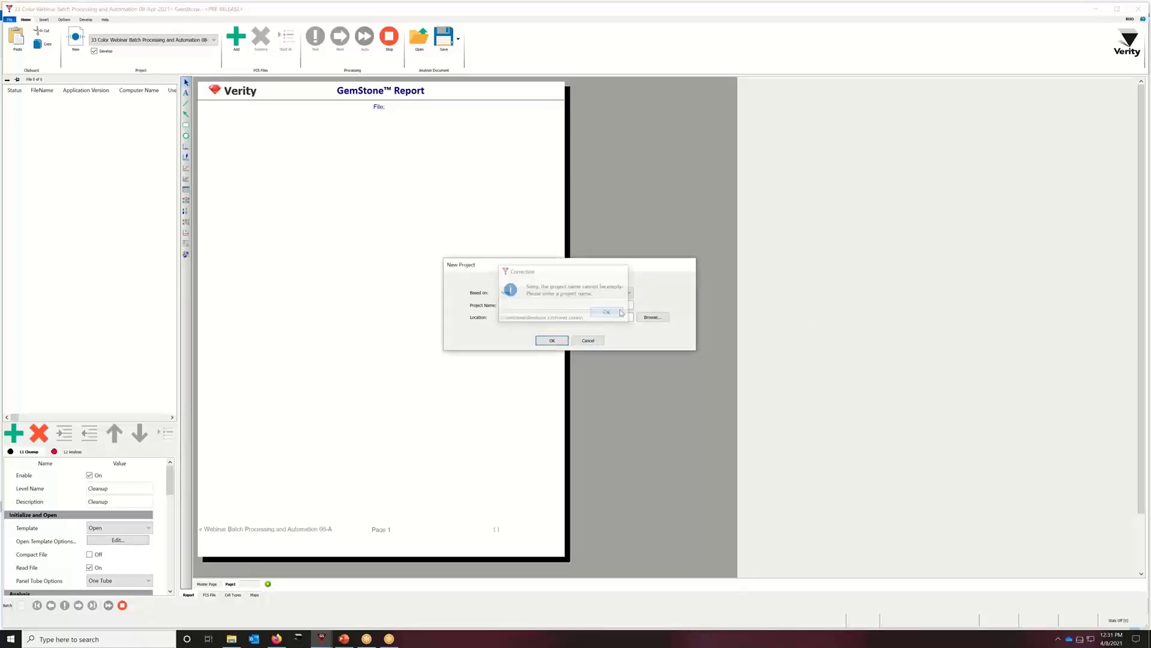
click(588, 341)
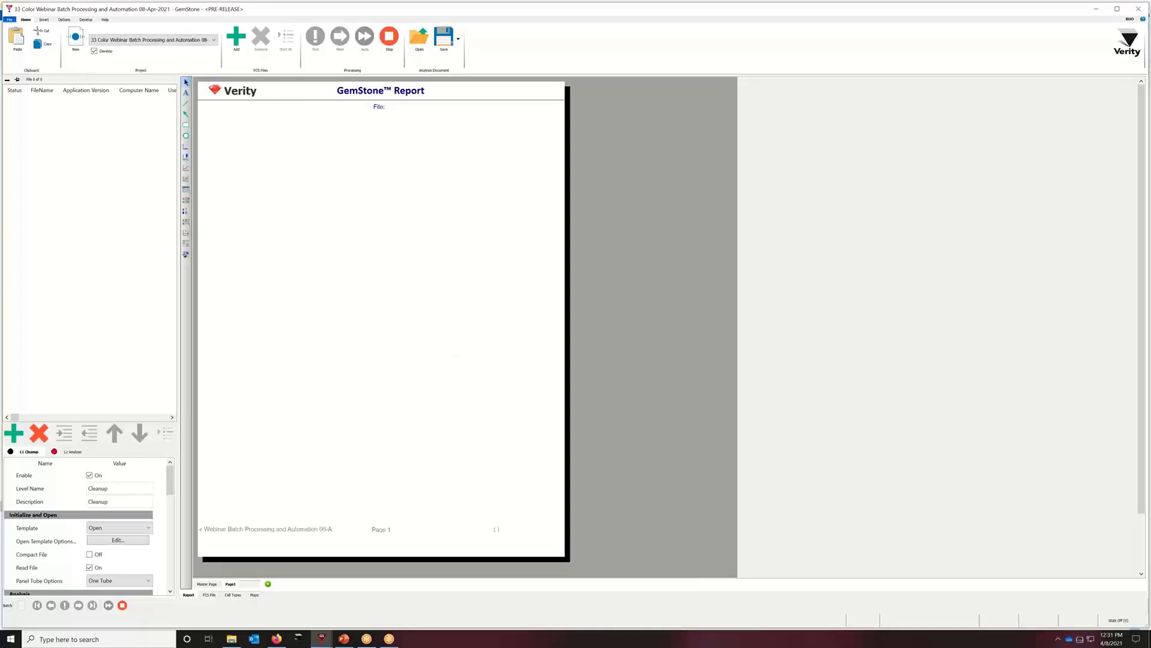
key(alt+Tab)
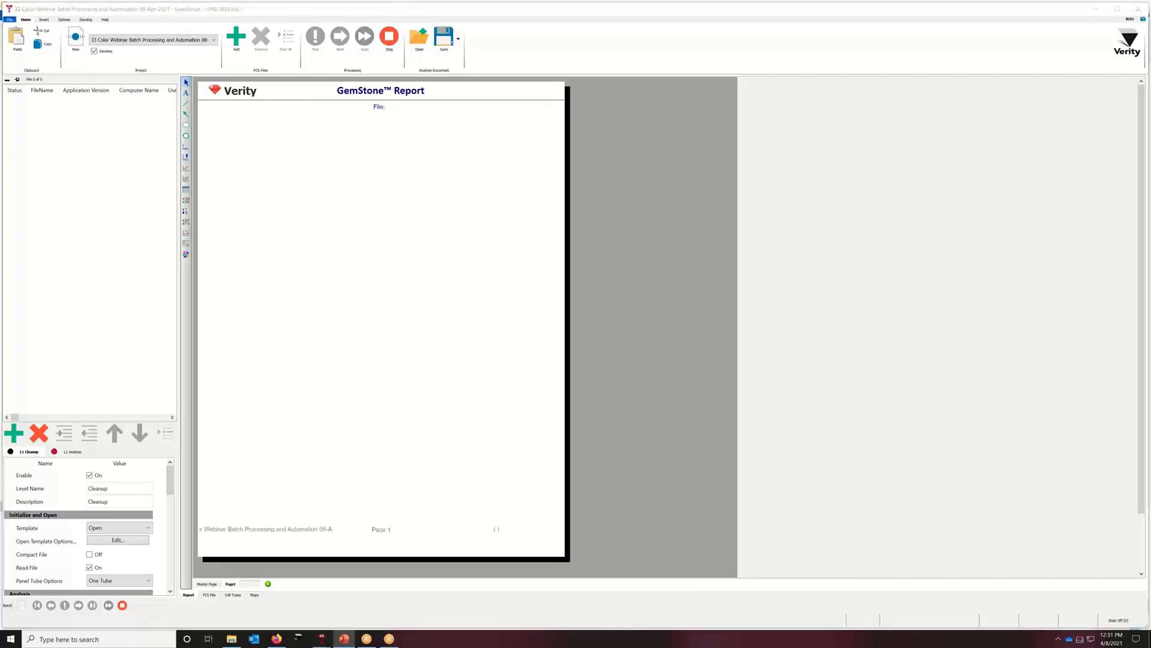